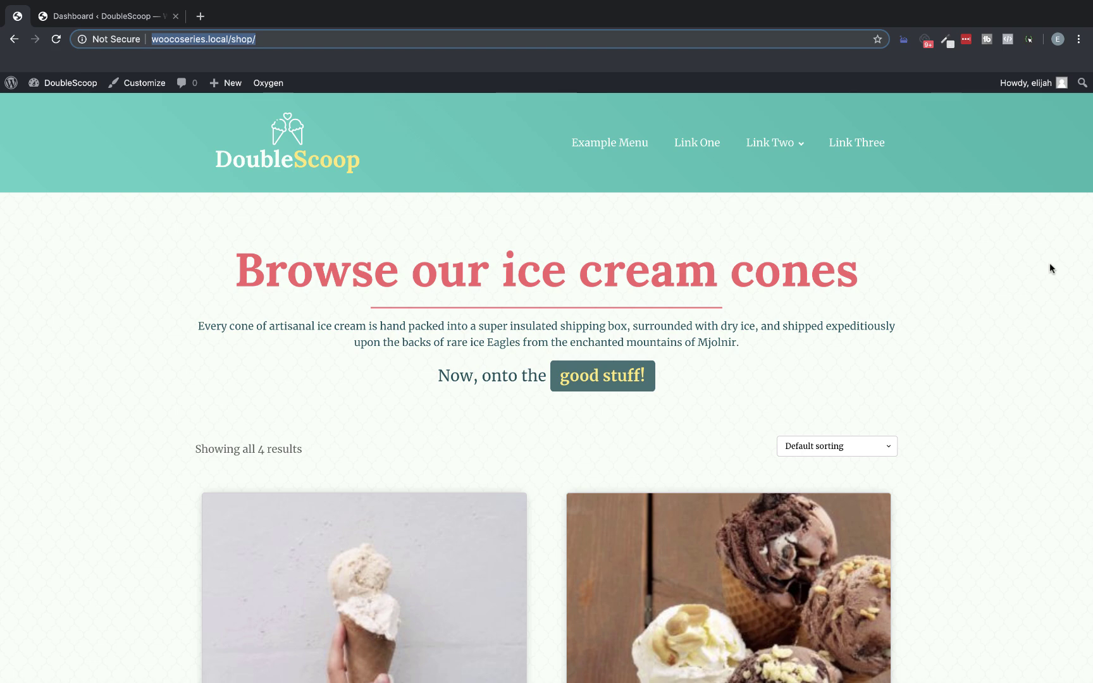
# - From the Dashboard's Oxygen > Templates list, add a new template named 'Shop Archive'
pyautogui.scroll(-9, 1050, 266)
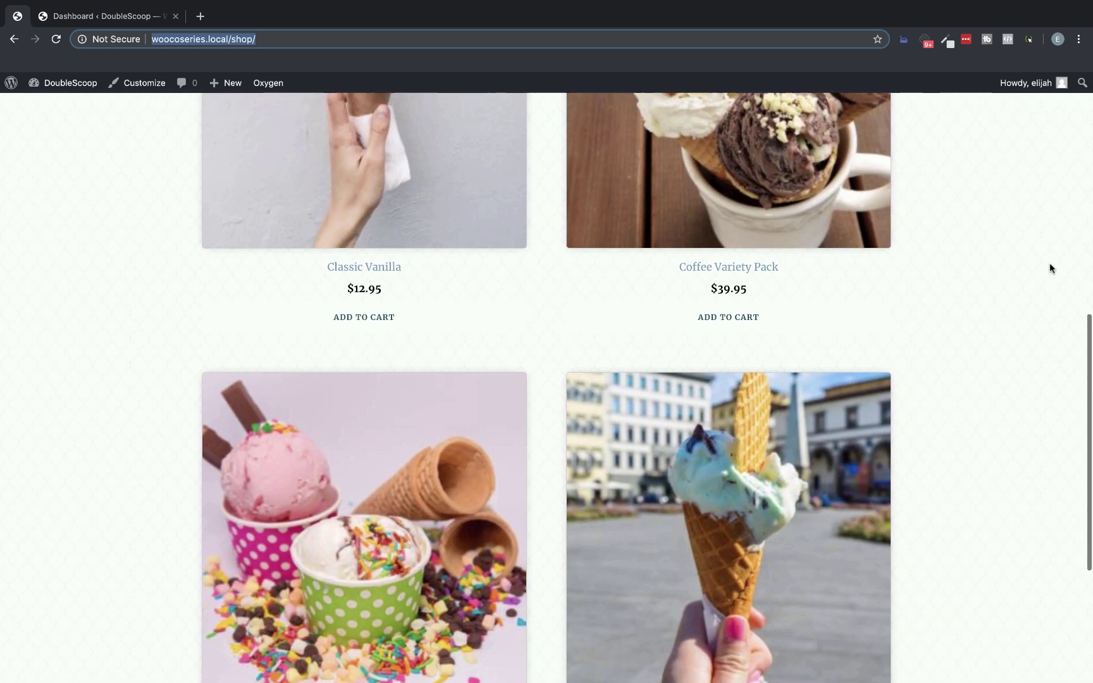
pyautogui.scroll(12, 1050, 264)
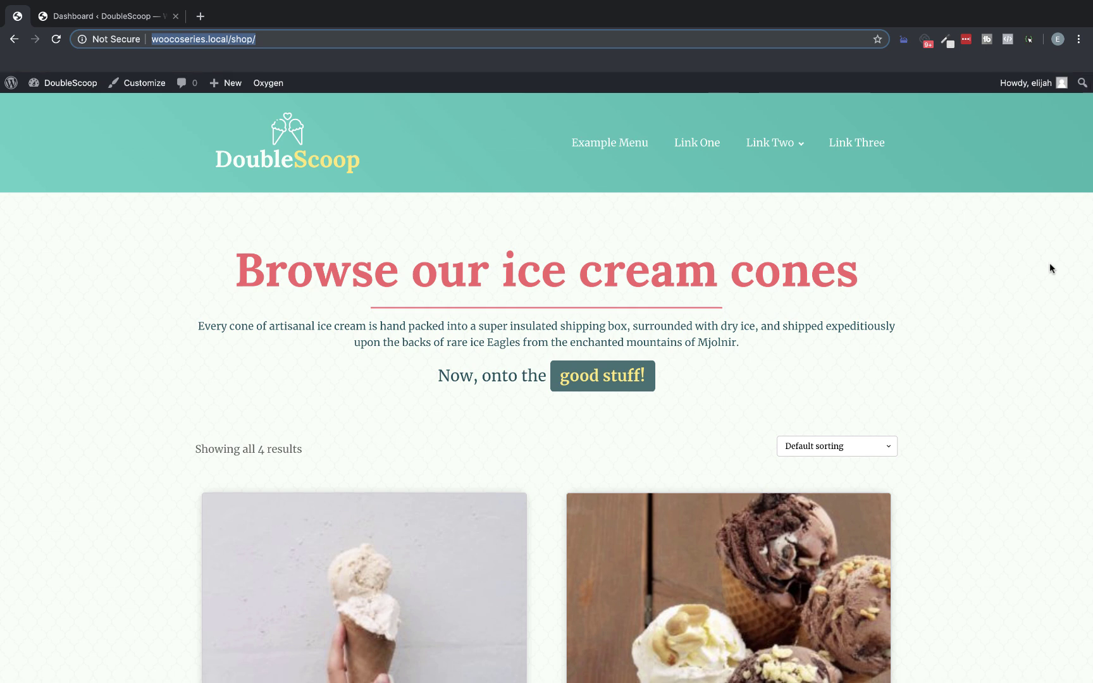
pyautogui.click(138, 19)
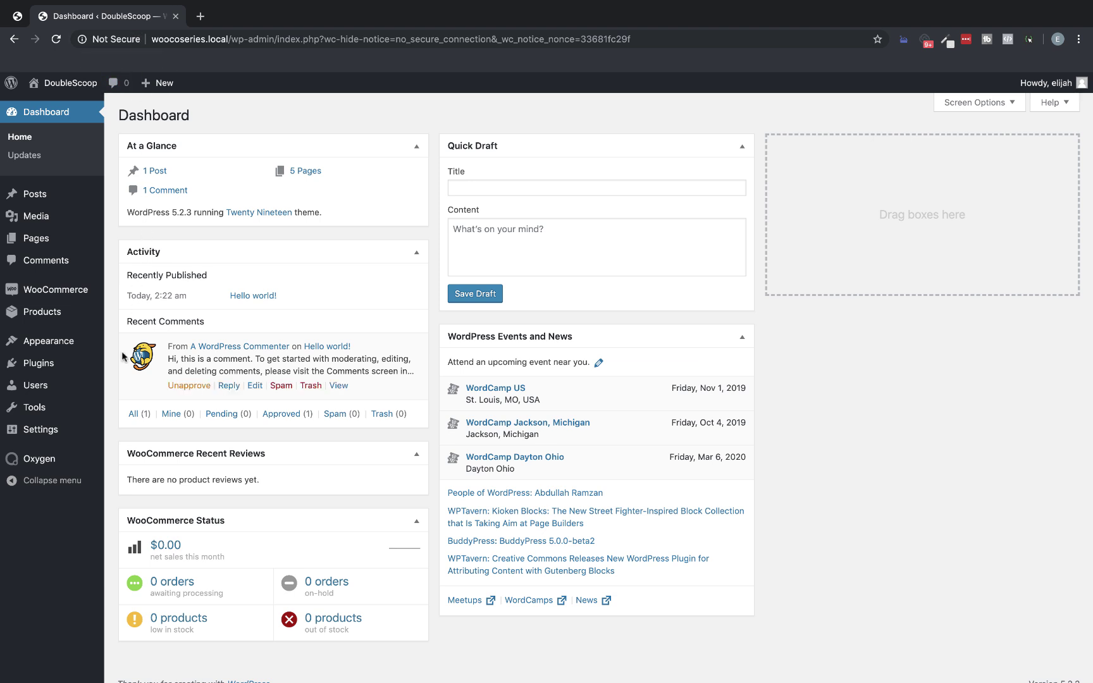
pyautogui.moveTo(59, 462)
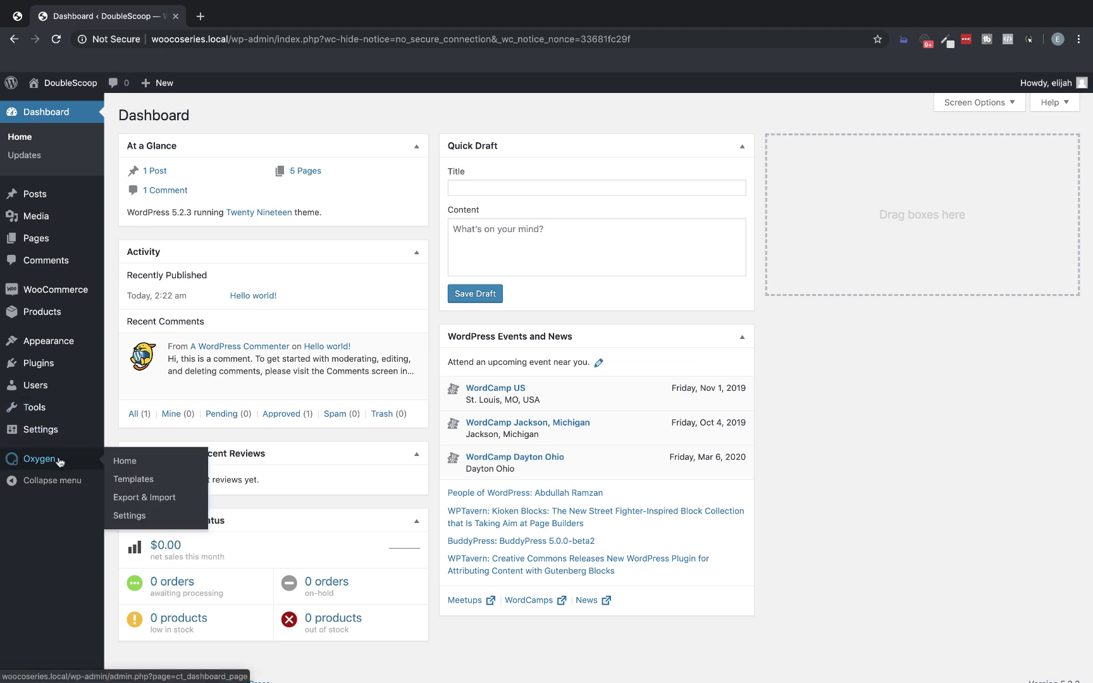
pyautogui.click(129, 482)
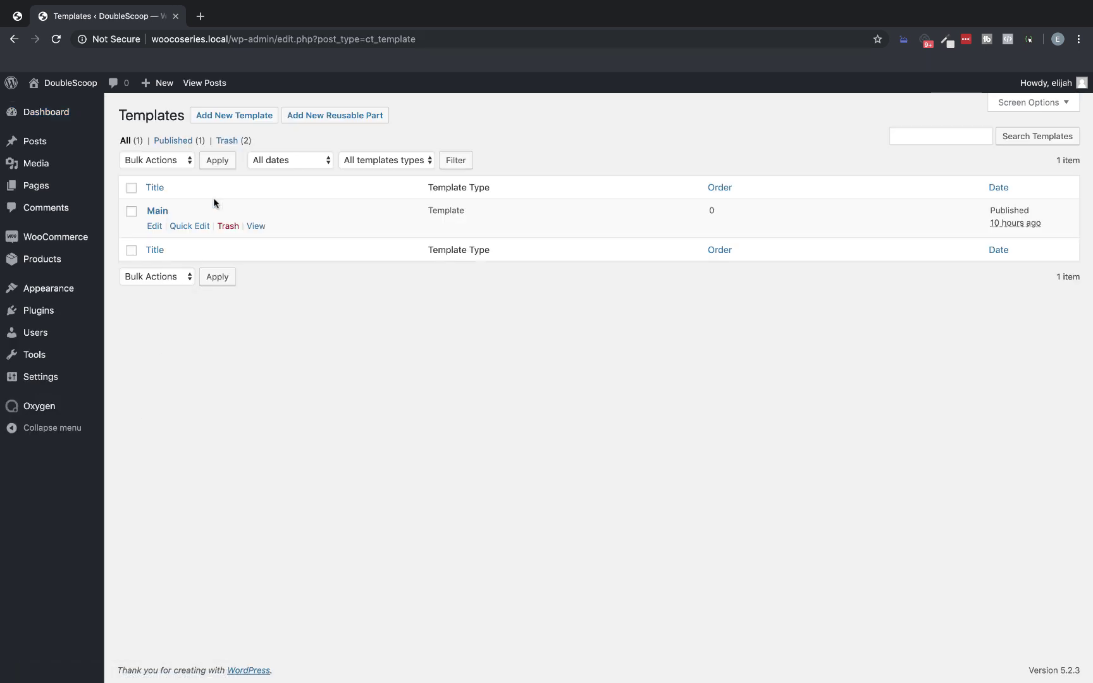
pyautogui.click(247, 116)
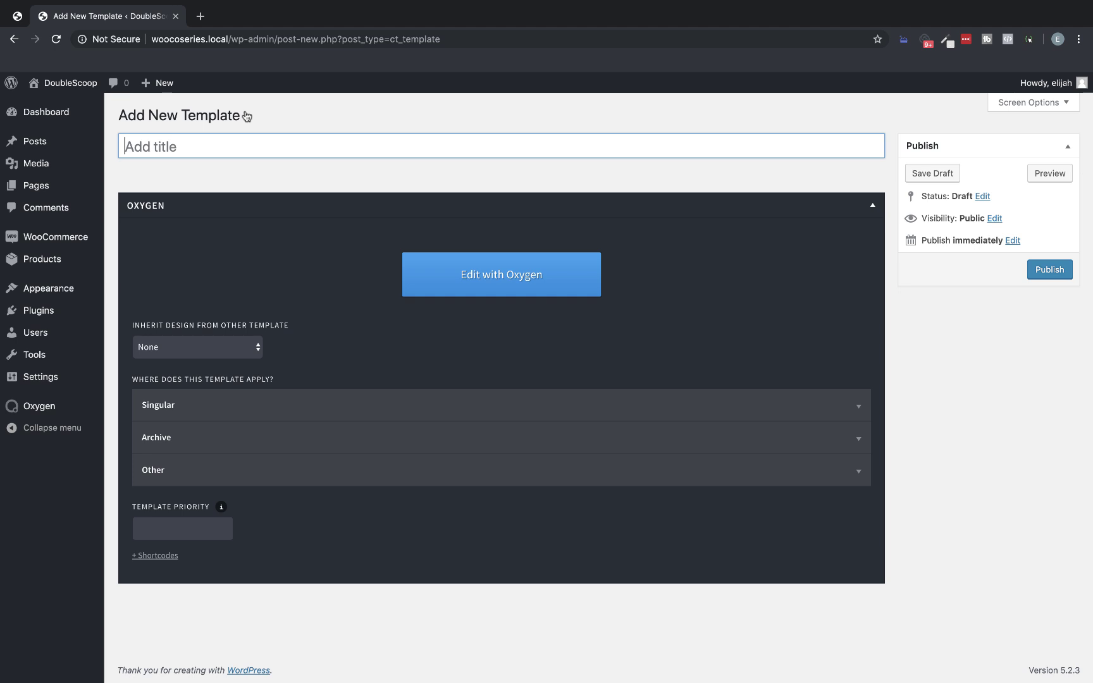
pyautogui.write('Shop Archive')
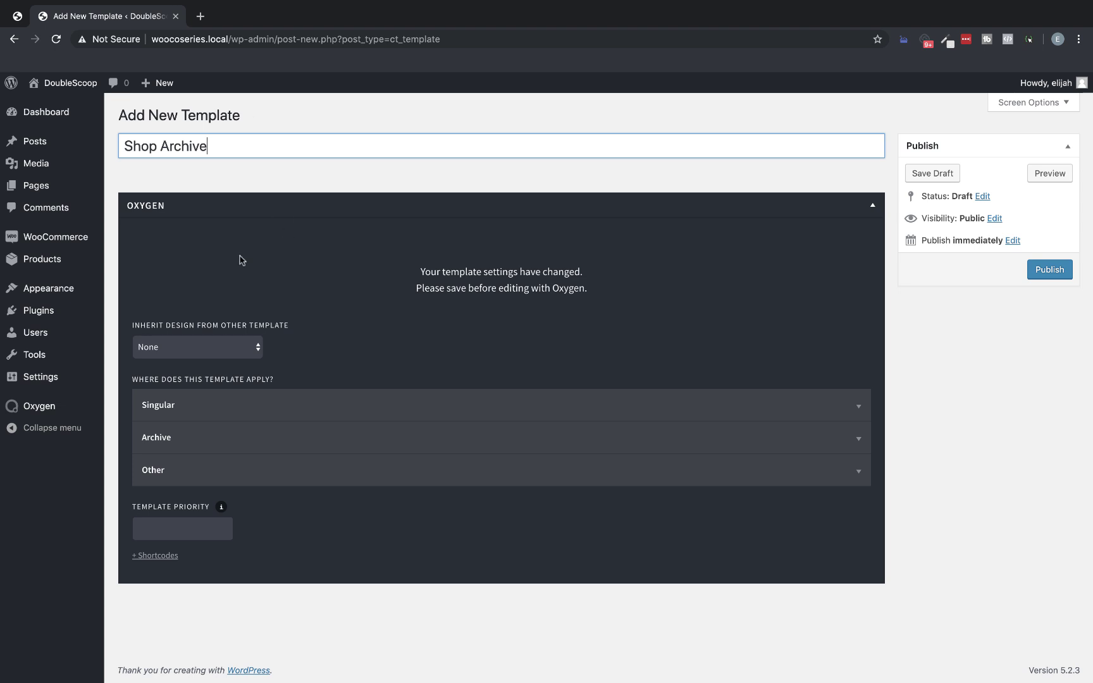
pyautogui.moveTo(88, 271)
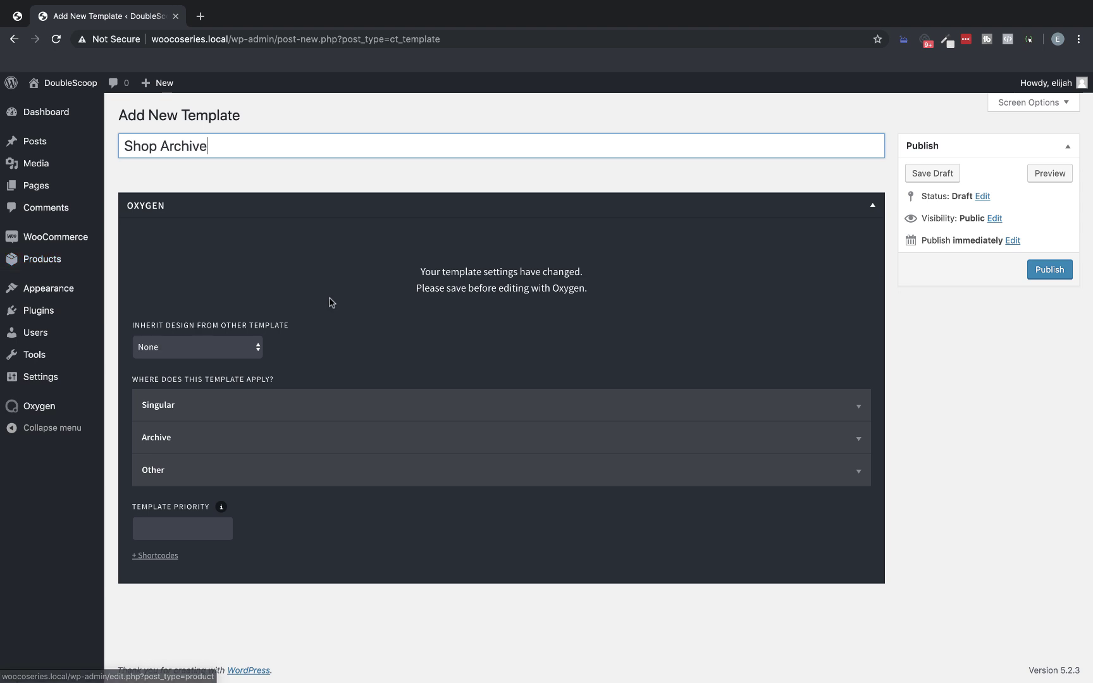
# - Under Archive, apply the template to the product and product_variation post types
pyautogui.click(239, 436)
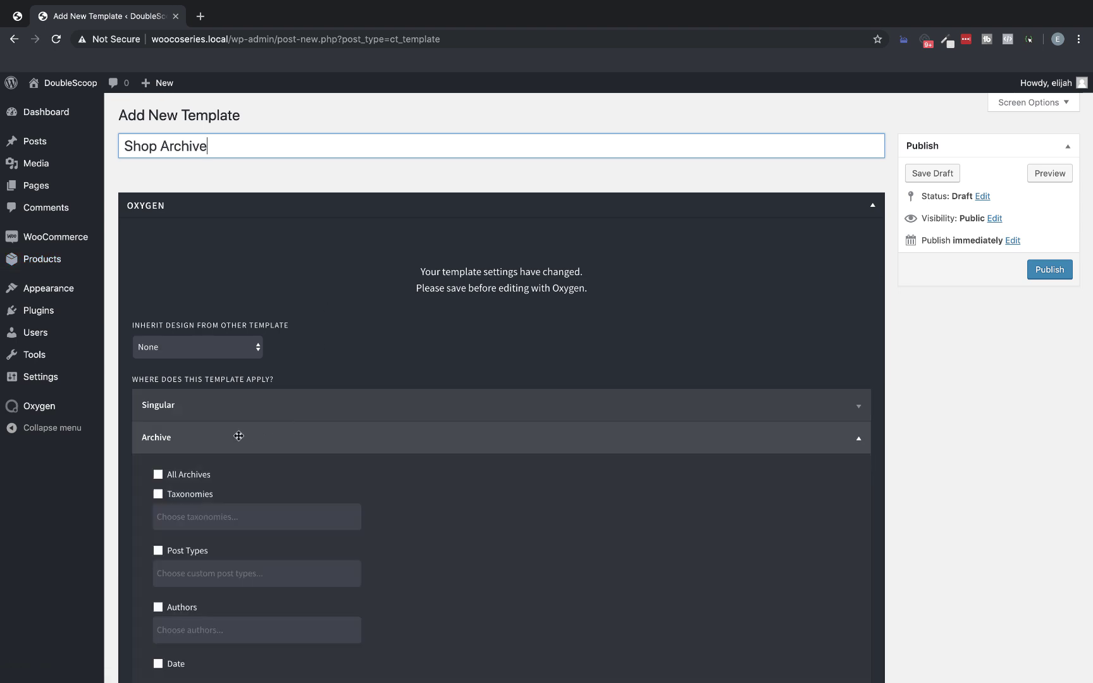
pyautogui.scroll(-5, 239, 436)
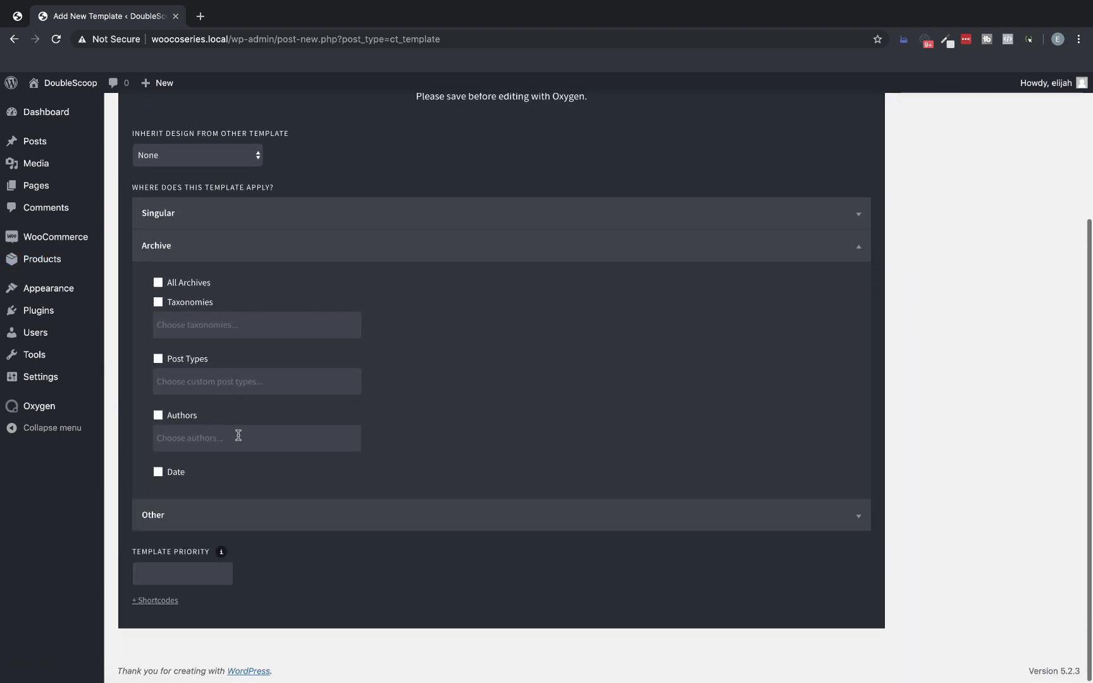
pyautogui.click(158, 359)
pyautogui.click(201, 380)
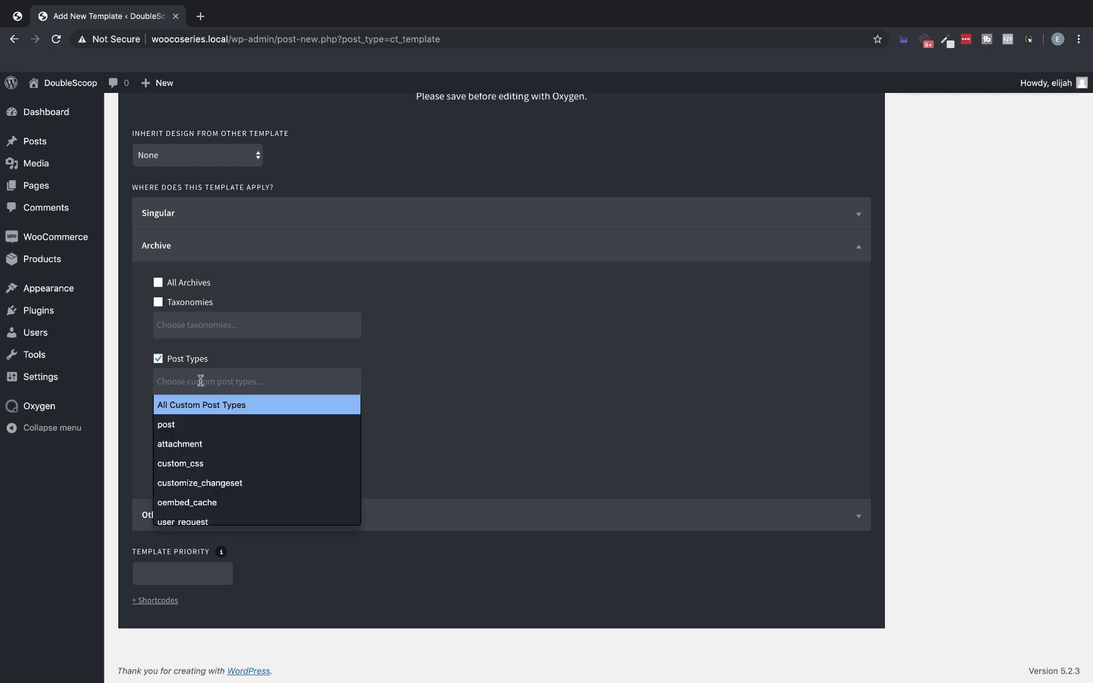
pyautogui.scroll(-3, 234, 459)
pyautogui.click(205, 470)
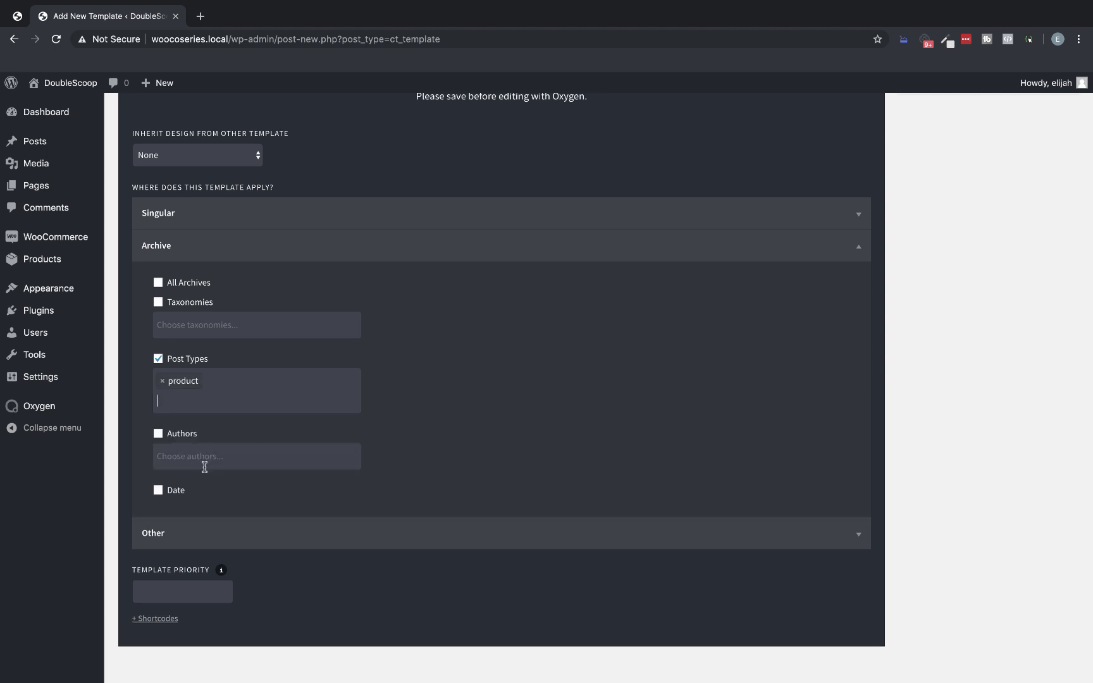
pyautogui.click(244, 399)
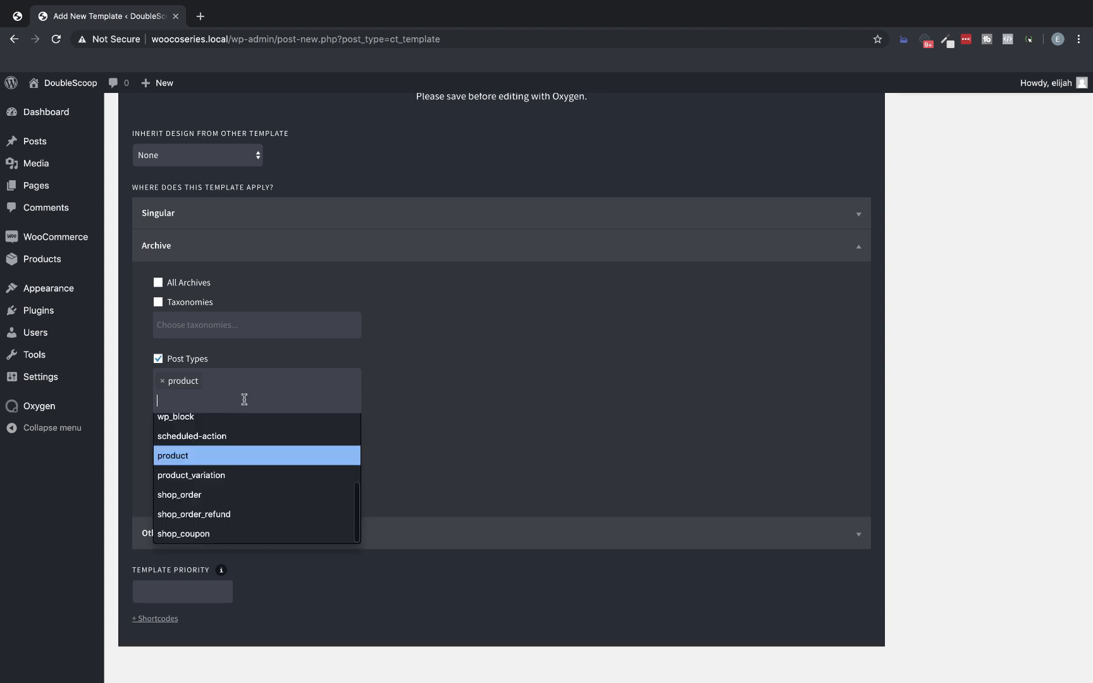
pyautogui.click(232, 479)
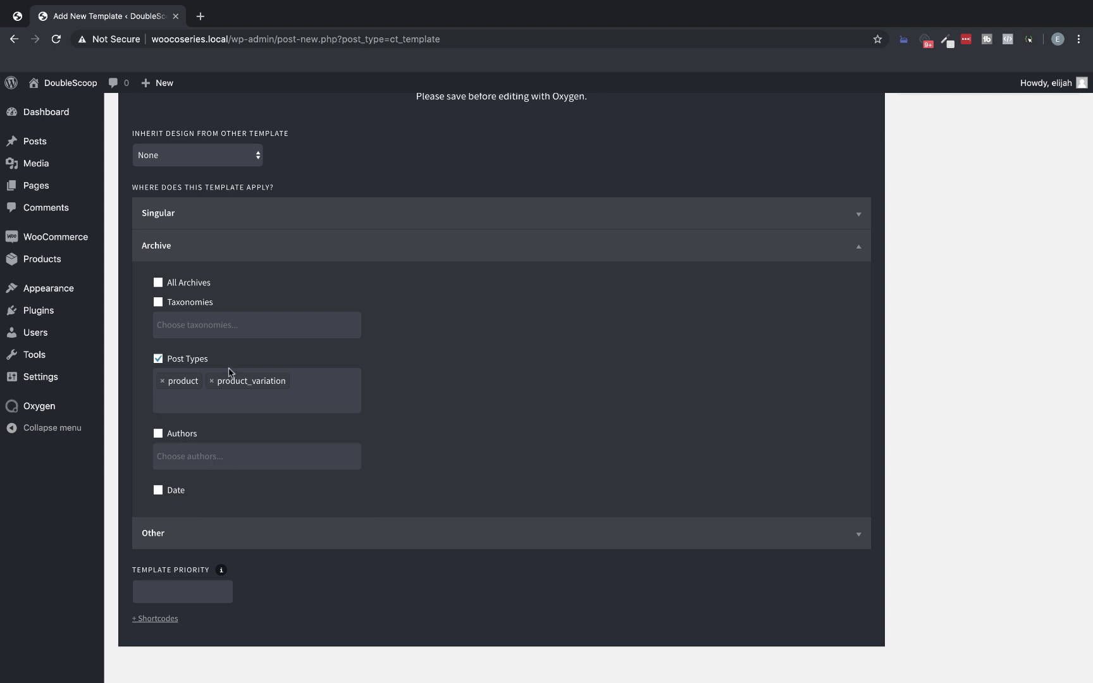
# - Enable Taxonomies and add All Tags to the template's taxonomy list
pyautogui.click(159, 303)
pyautogui.click(184, 320)
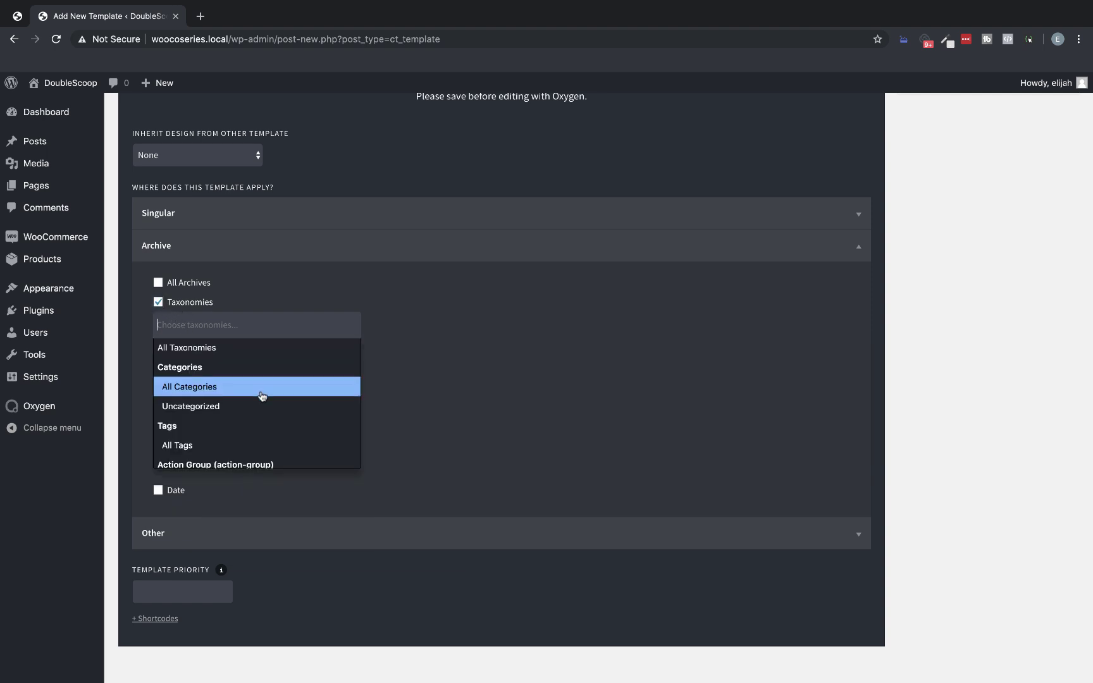
pyautogui.scroll(-1, 262, 395)
pyautogui.scroll(-2, 262, 397)
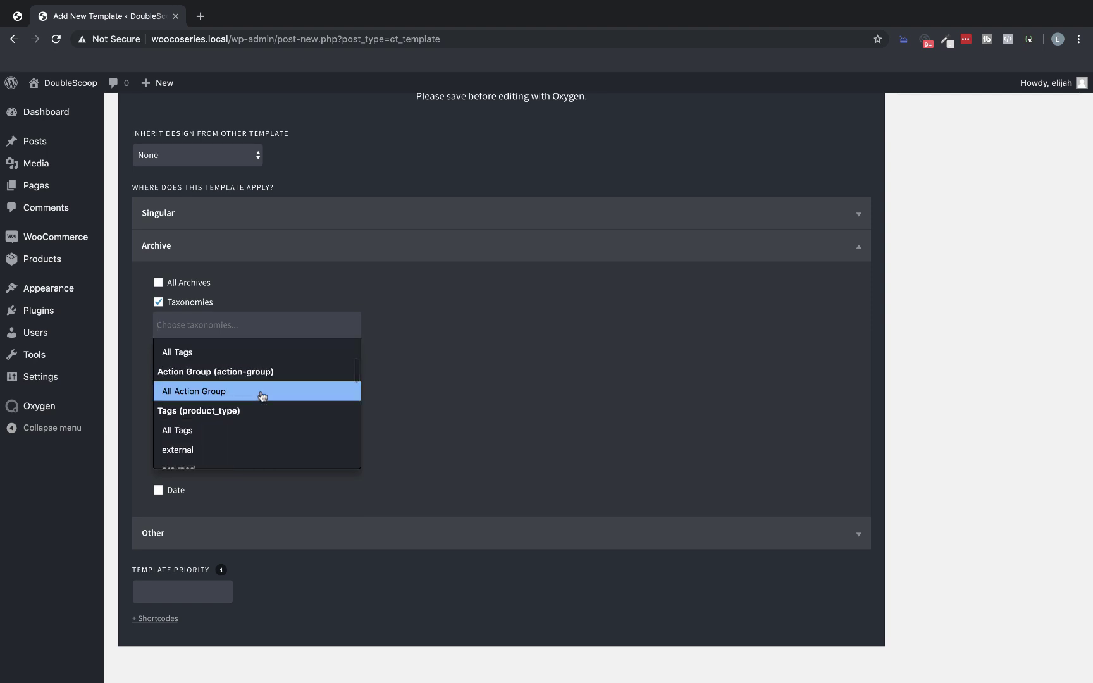
pyautogui.scroll(-1, 262, 396)
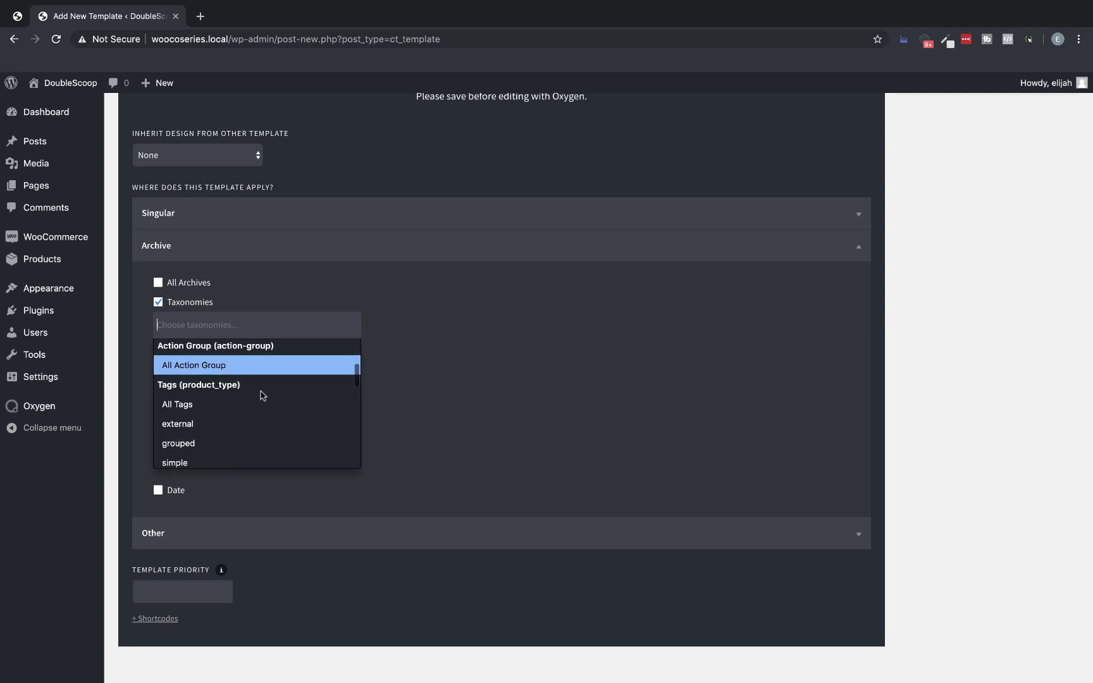
pyautogui.click(216, 404)
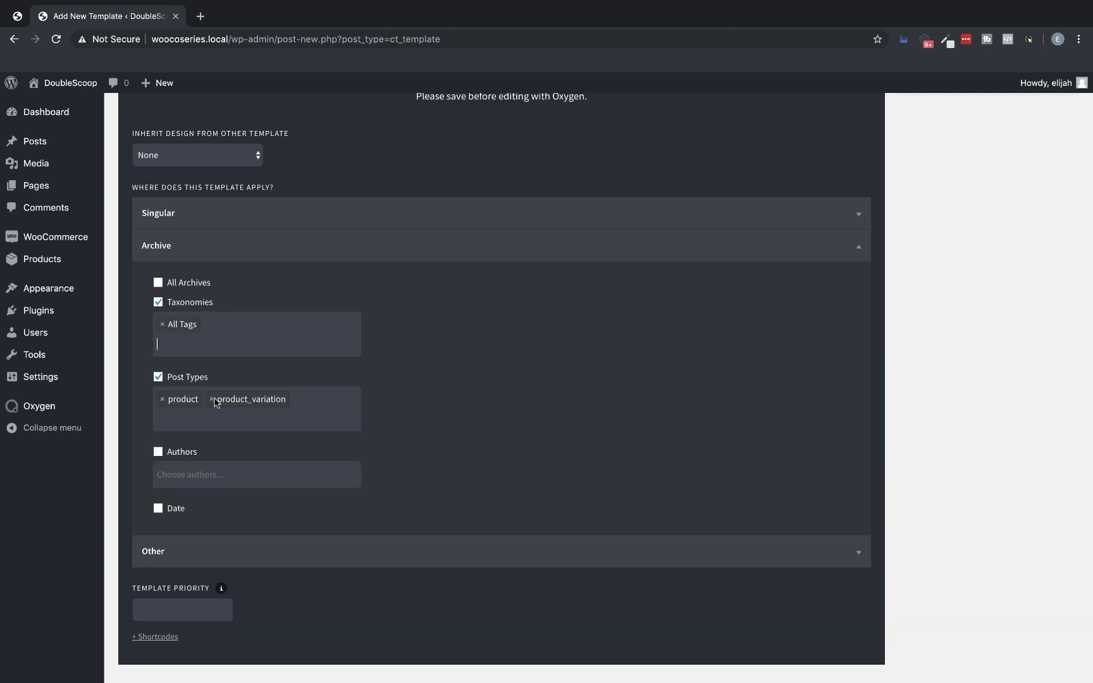
pyautogui.click(220, 339)
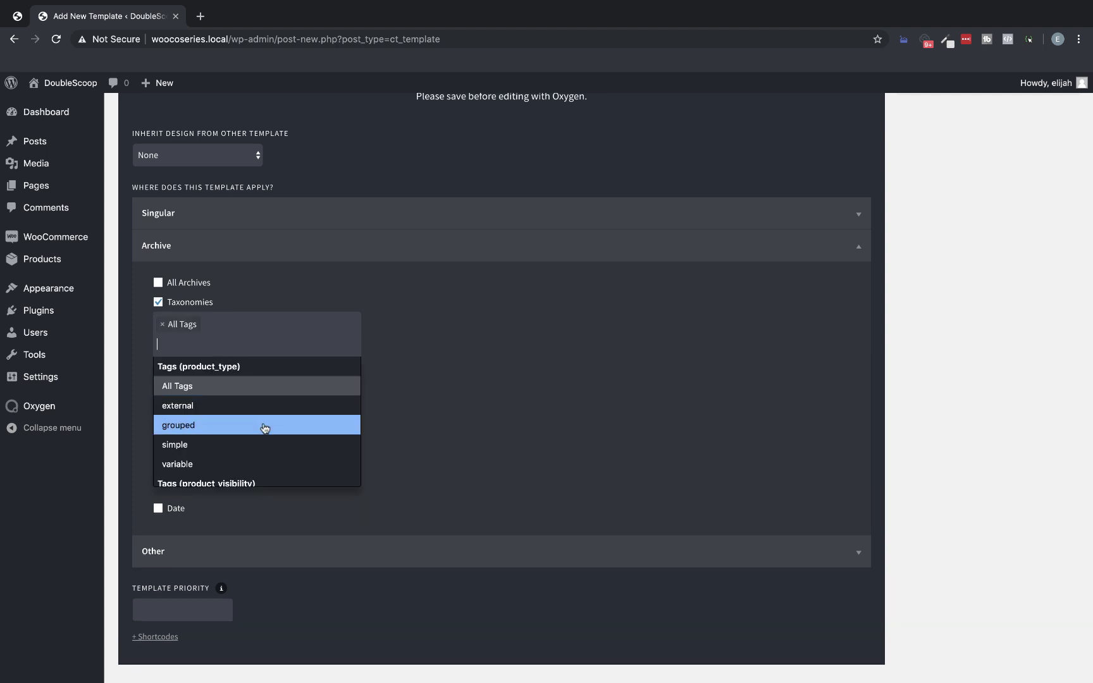
pyautogui.scroll(-5, 265, 429)
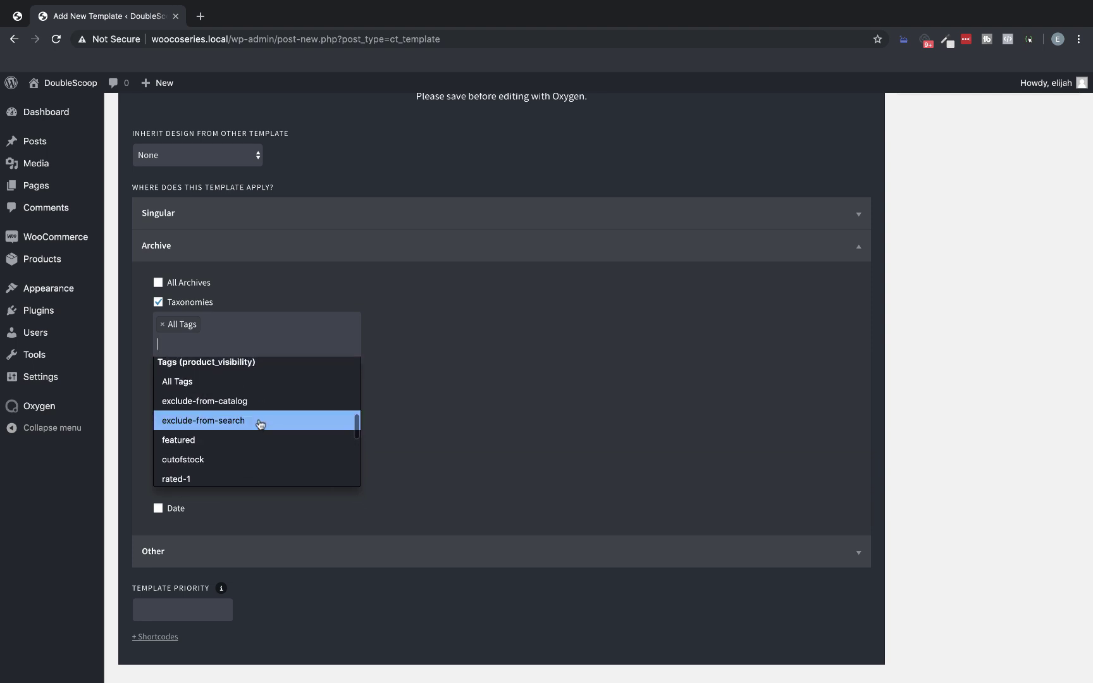
pyautogui.click(217, 380)
# - Also add All Product categories and All Product tags to the taxonomies
pyautogui.click(258, 341)
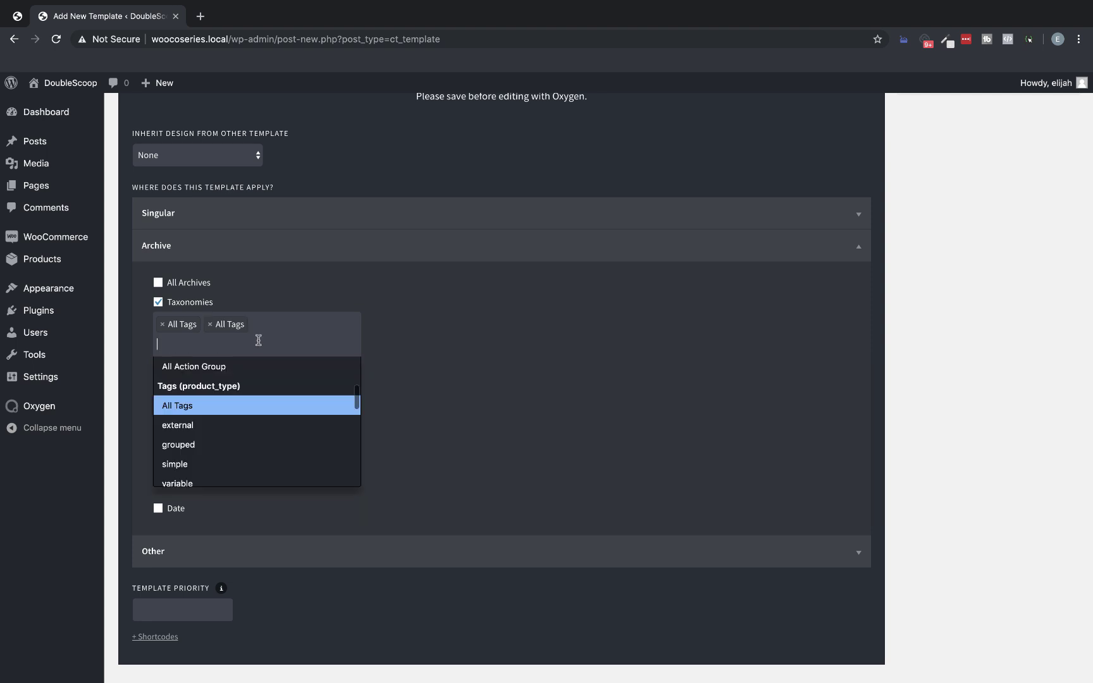
pyautogui.scroll(-4, 258, 410)
pyautogui.scroll(-6, 260, 410)
pyautogui.scroll(-2, 260, 410)
pyautogui.click(260, 409)
pyautogui.click(265, 346)
pyautogui.scroll(-10, 276, 433)
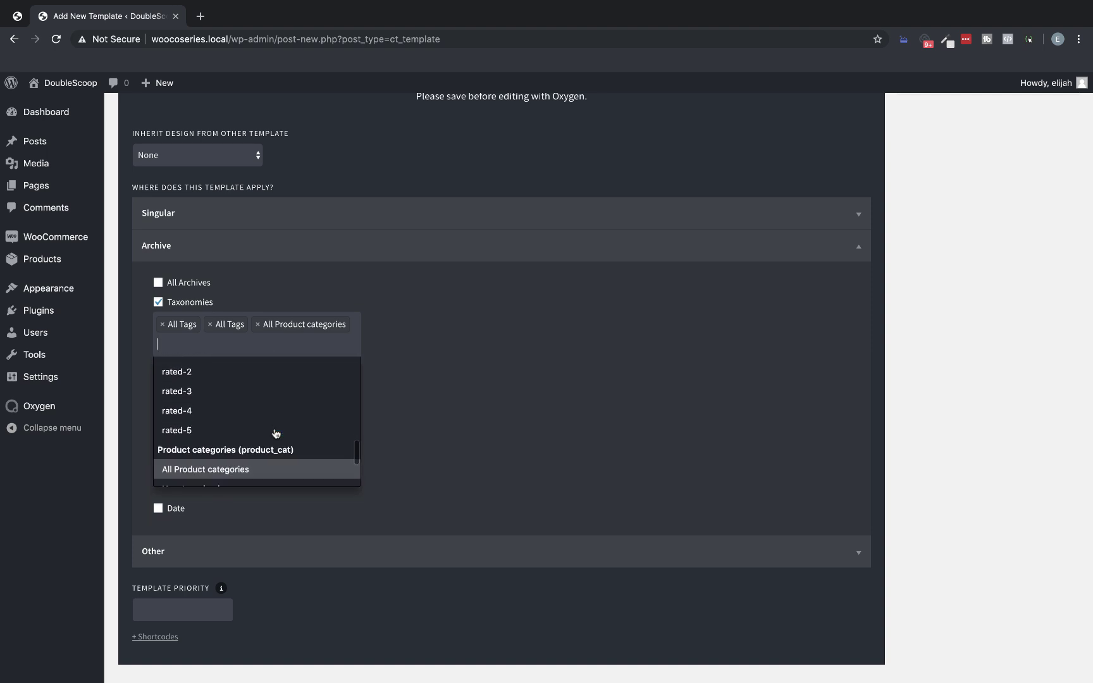
pyautogui.scroll(-2, 276, 433)
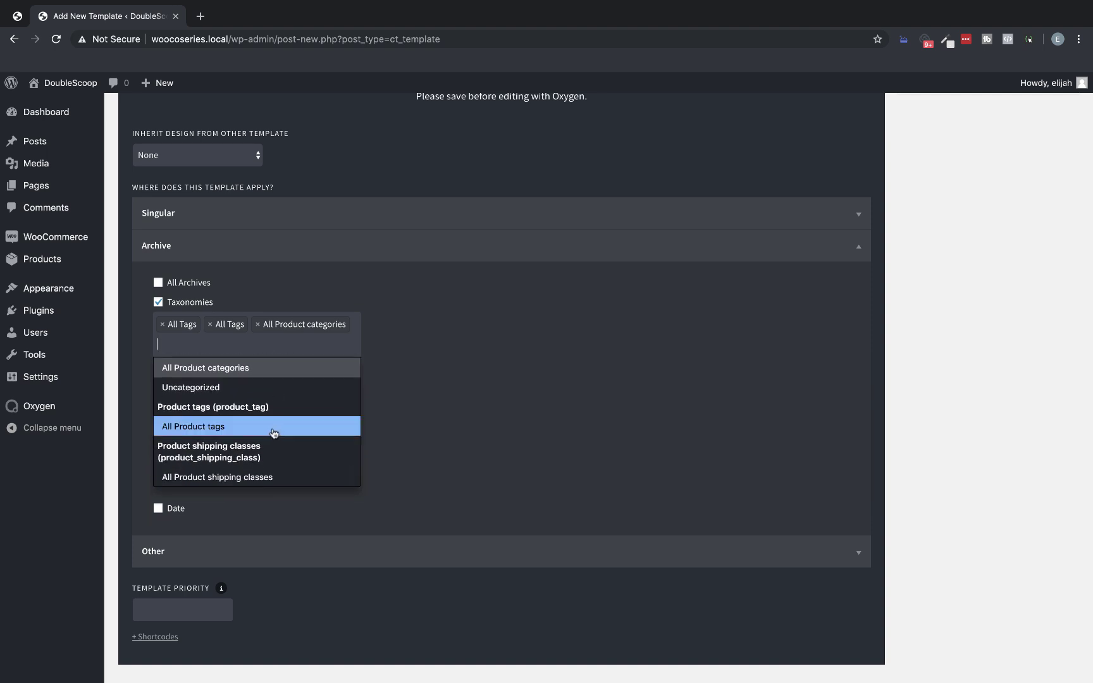
pyautogui.click(241, 427)
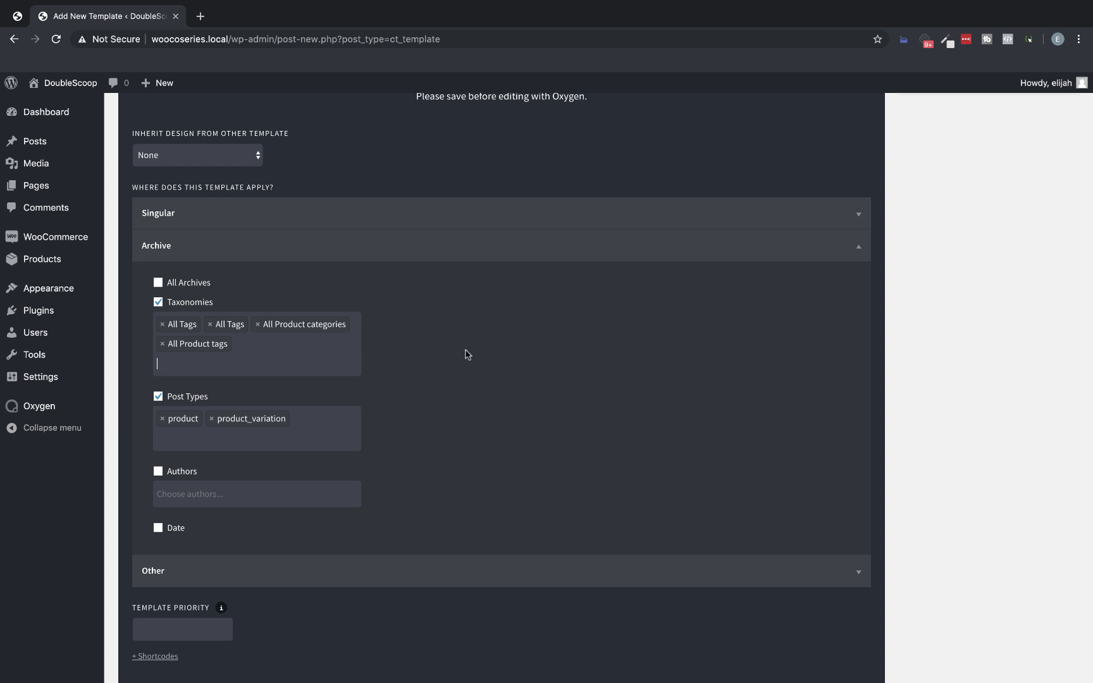
# - Set the template to inherit its design from the Main template
pyautogui.scroll(3, 467, 354)
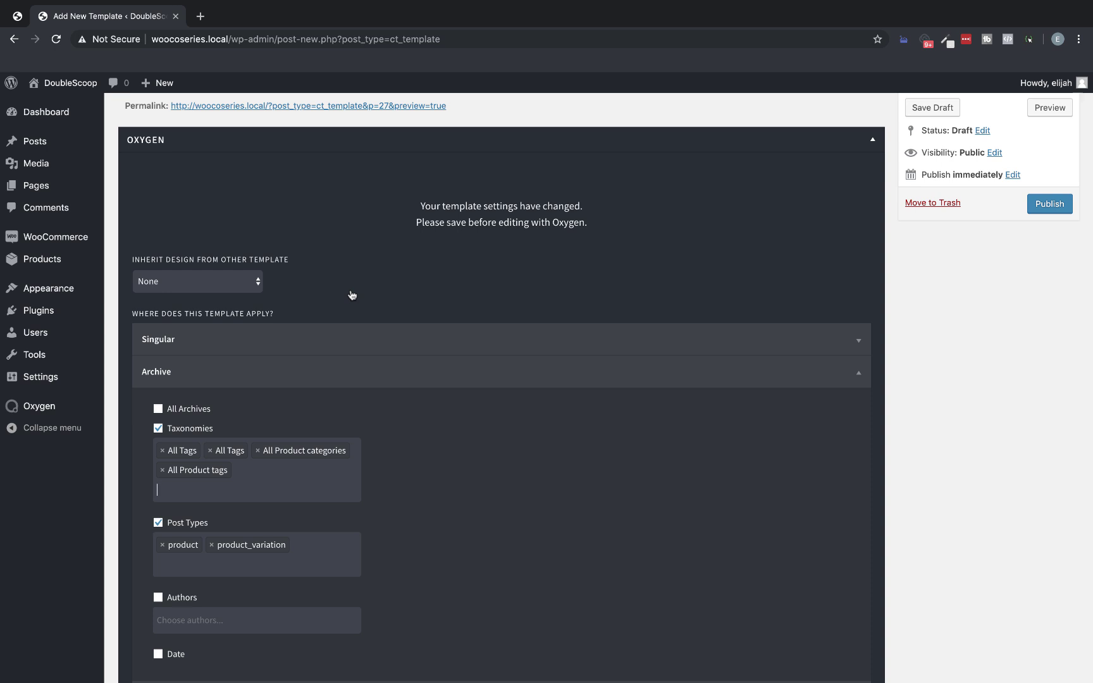
pyautogui.scroll(2, 352, 295)
pyautogui.scroll(-2, 353, 295)
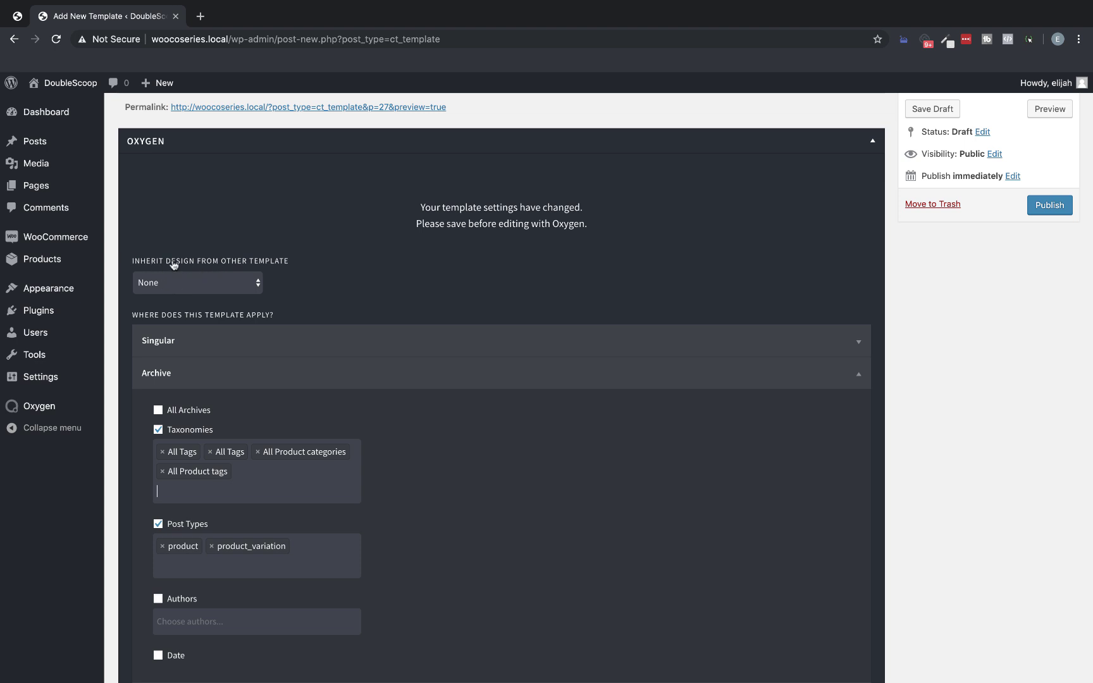
pyautogui.click(224, 280)
pyautogui.click(173, 296)
# - Publish the Shop Archive template
pyautogui.scroll(-3, 485, 268)
pyautogui.scroll(4, 486, 266)
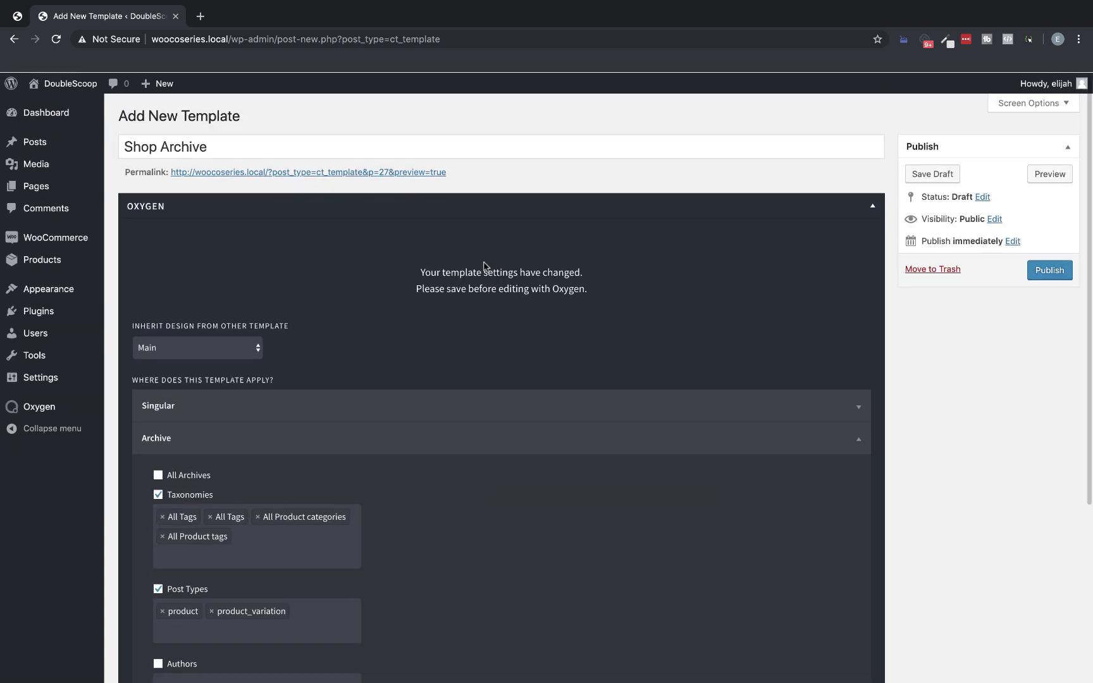
pyautogui.click(1050, 271)
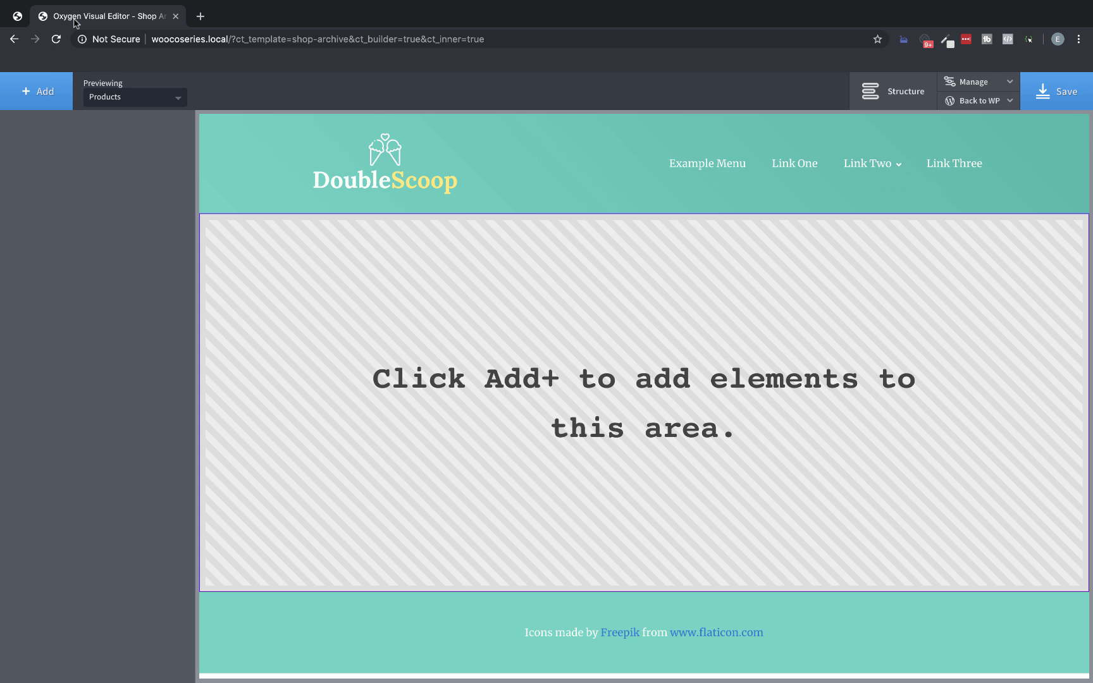
# - Add a Section component to the Shop Archive layout
pyautogui.click(13, 93)
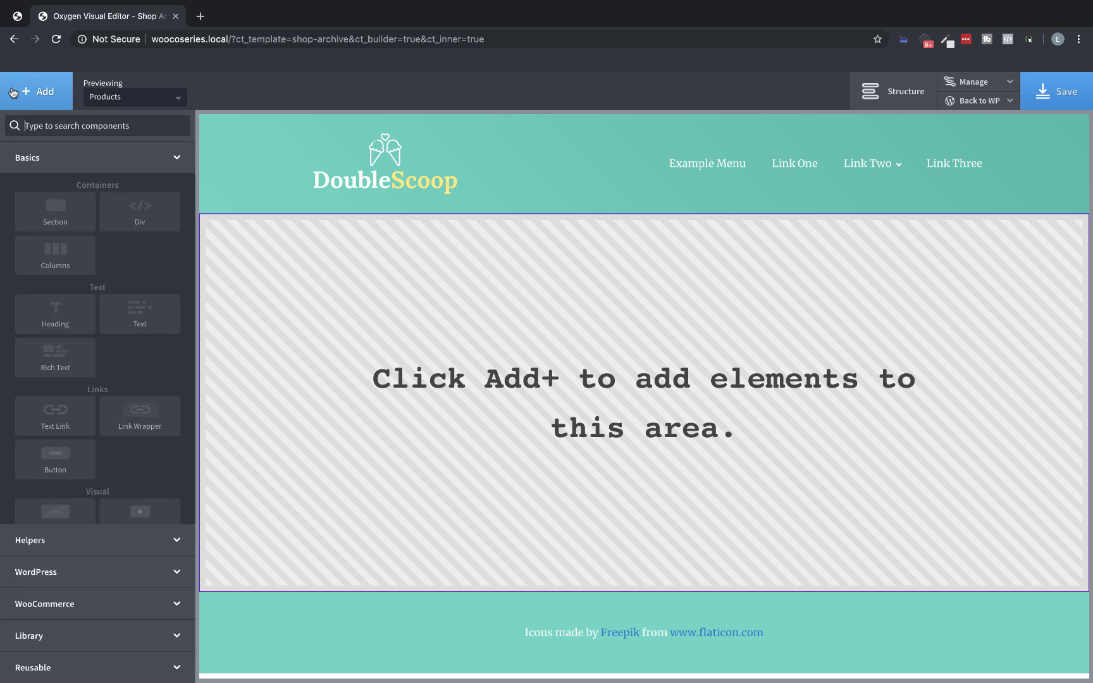
pyautogui.write('section')
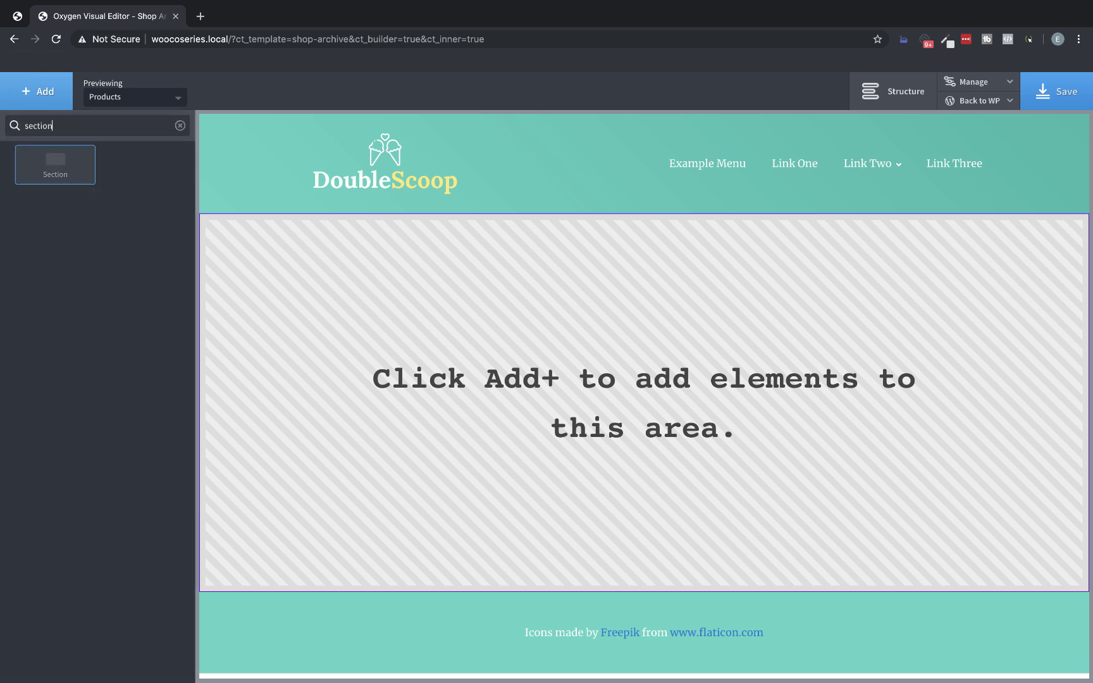
pyautogui.click(59, 169)
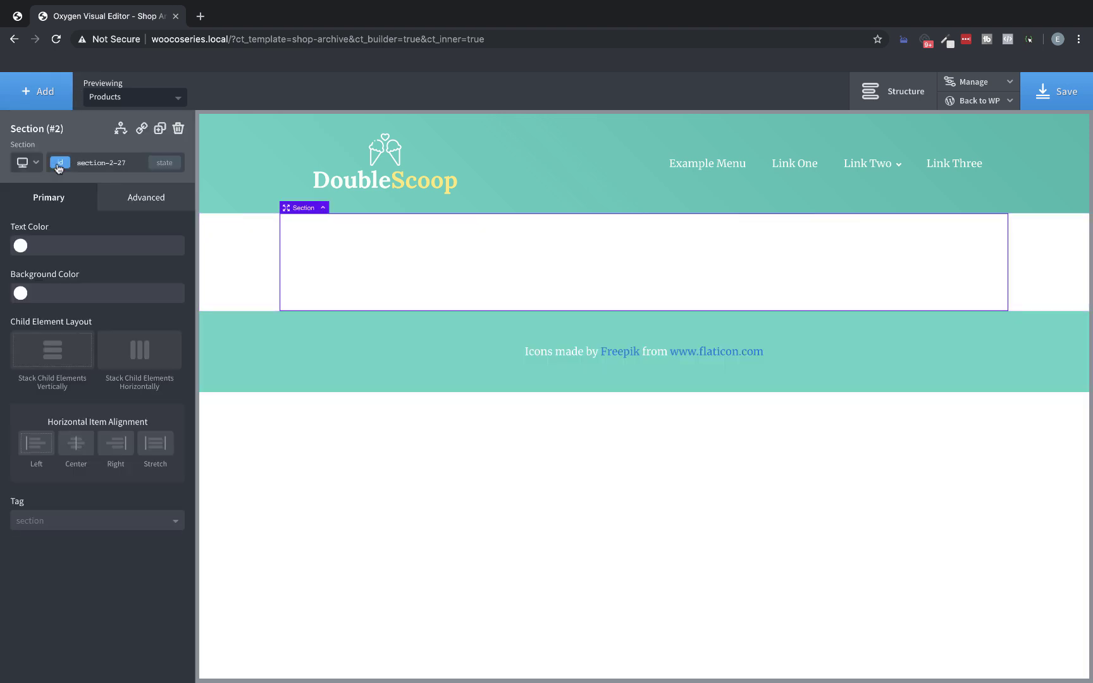
# - Set hotel-wallpaper.png from the Media Library as the section's background image
pyautogui.click(147, 203)
pyautogui.click(125, 233)
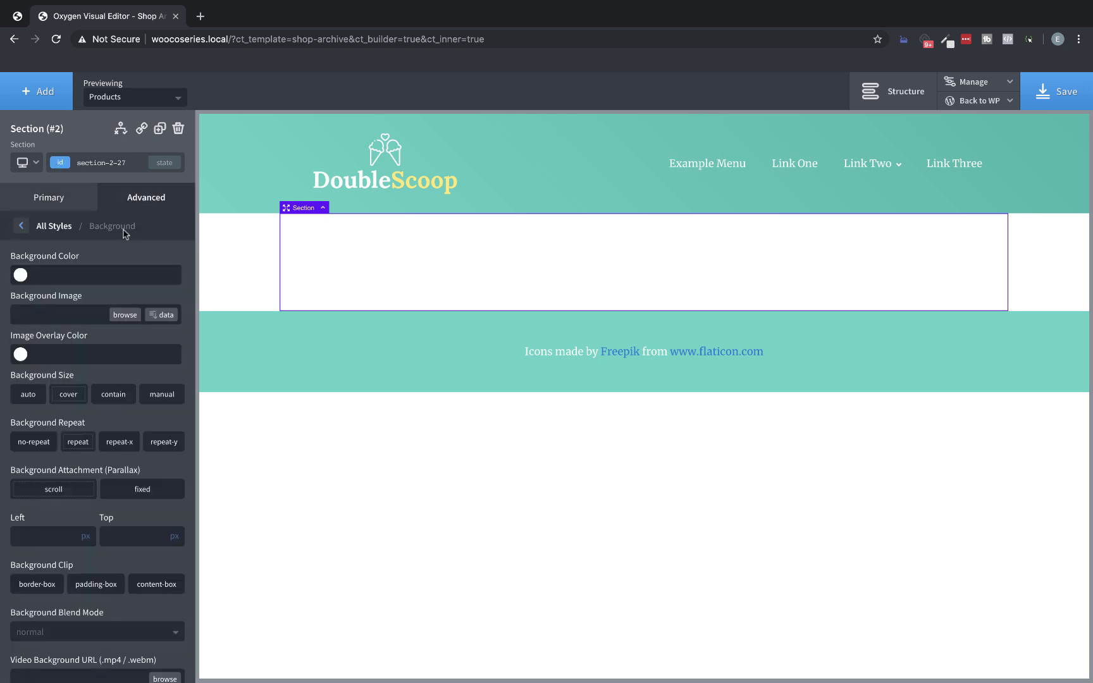
pyautogui.click(125, 314)
pyautogui.click(78, 239)
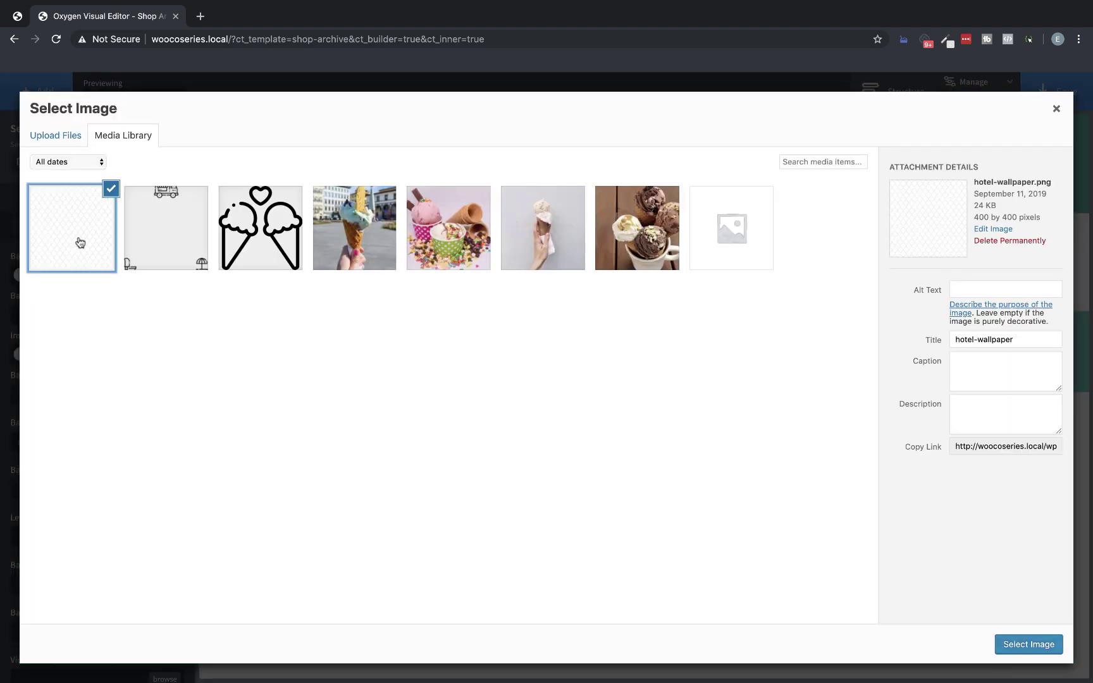
pyautogui.click(1011, 654)
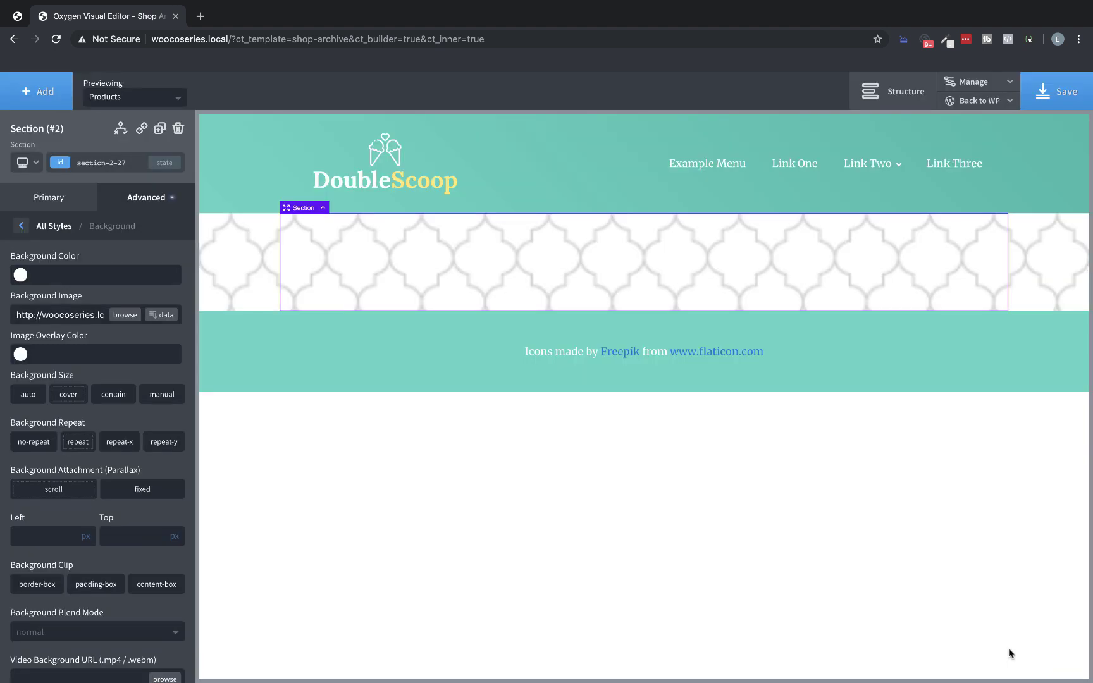
# - Open Subtle Patterns in a new tab and scroll through the free pattern list
pyautogui.click(200, 16)
pyautogui.write('subtle')
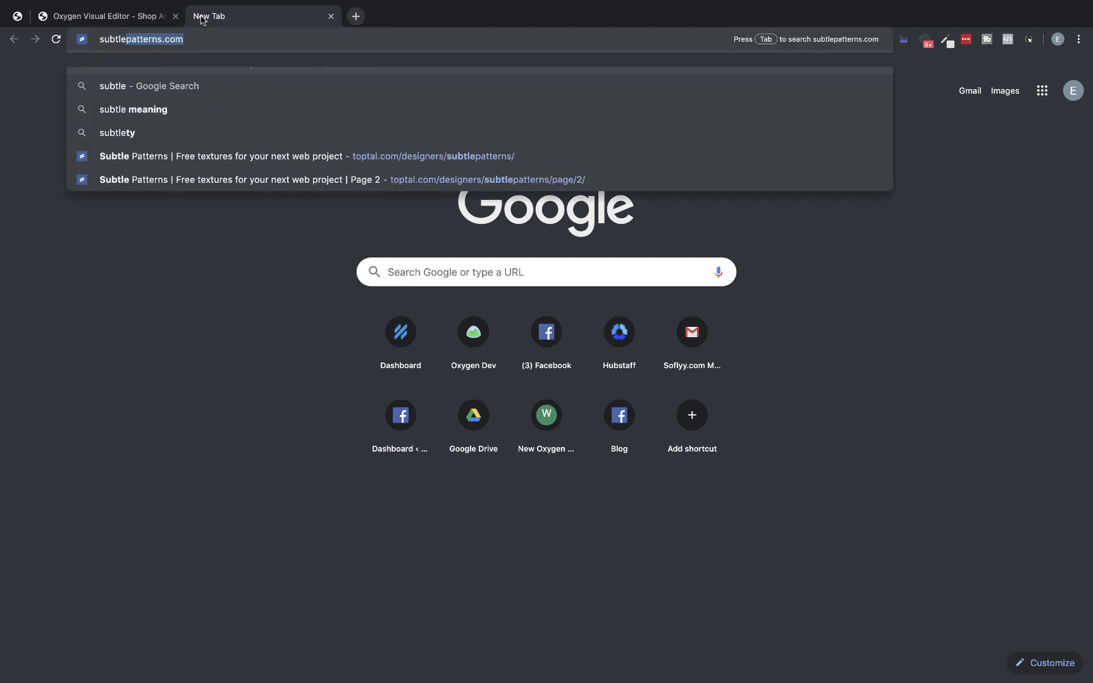
pyautogui.press('Return')
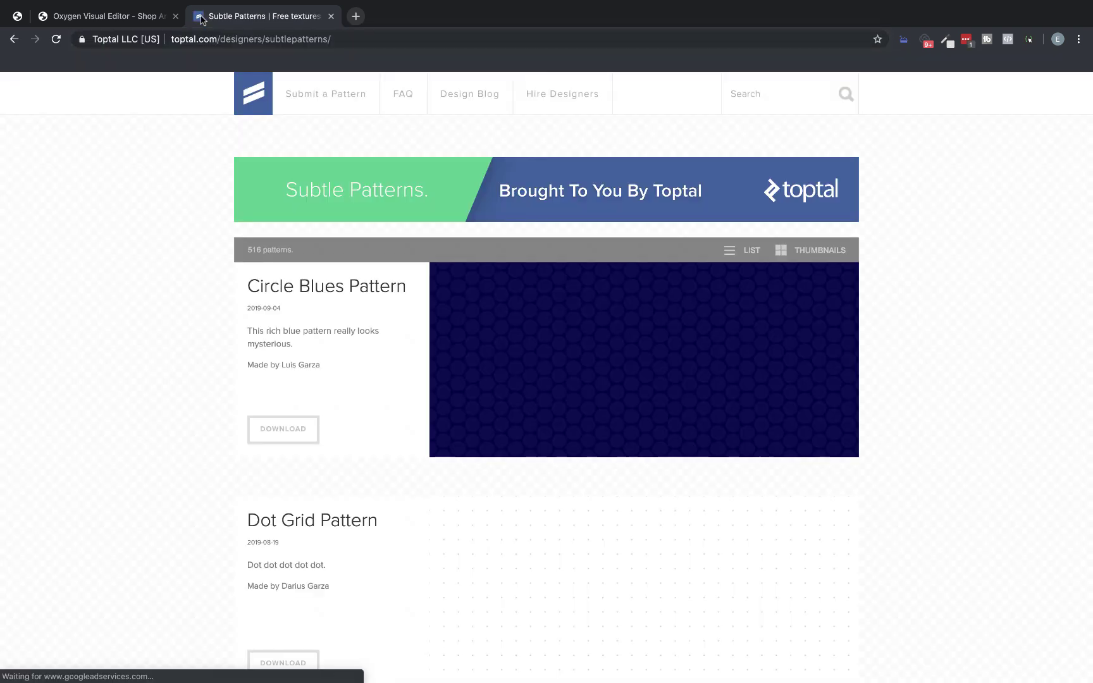
pyautogui.scroll(-7, 927, 285)
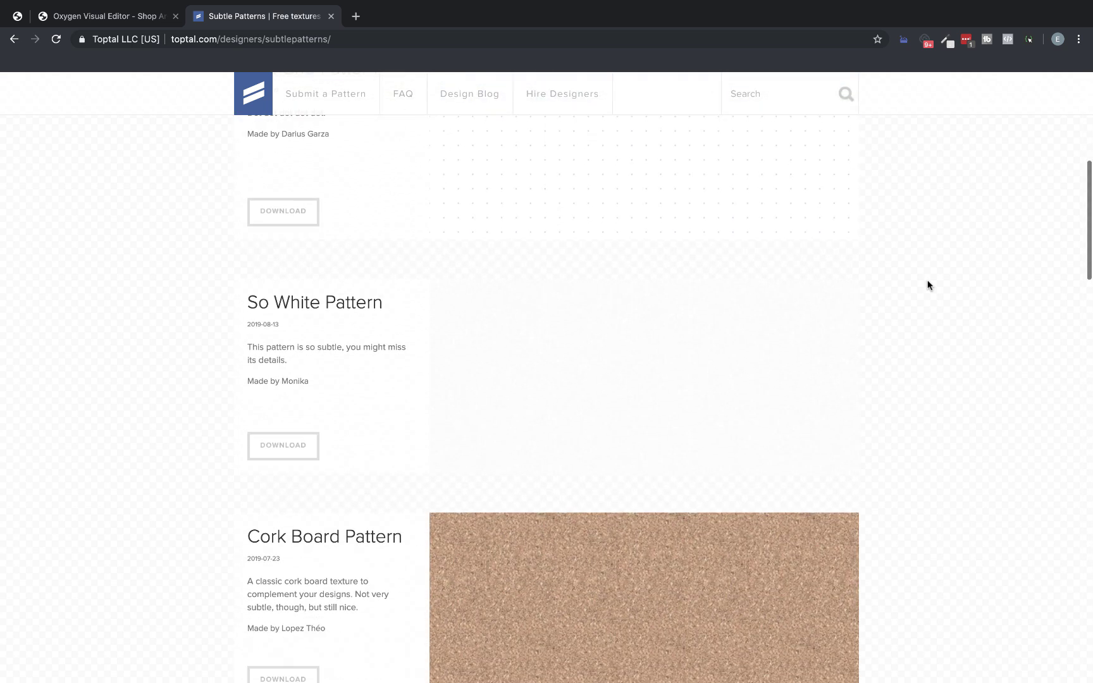
pyautogui.scroll(-12, 927, 285)
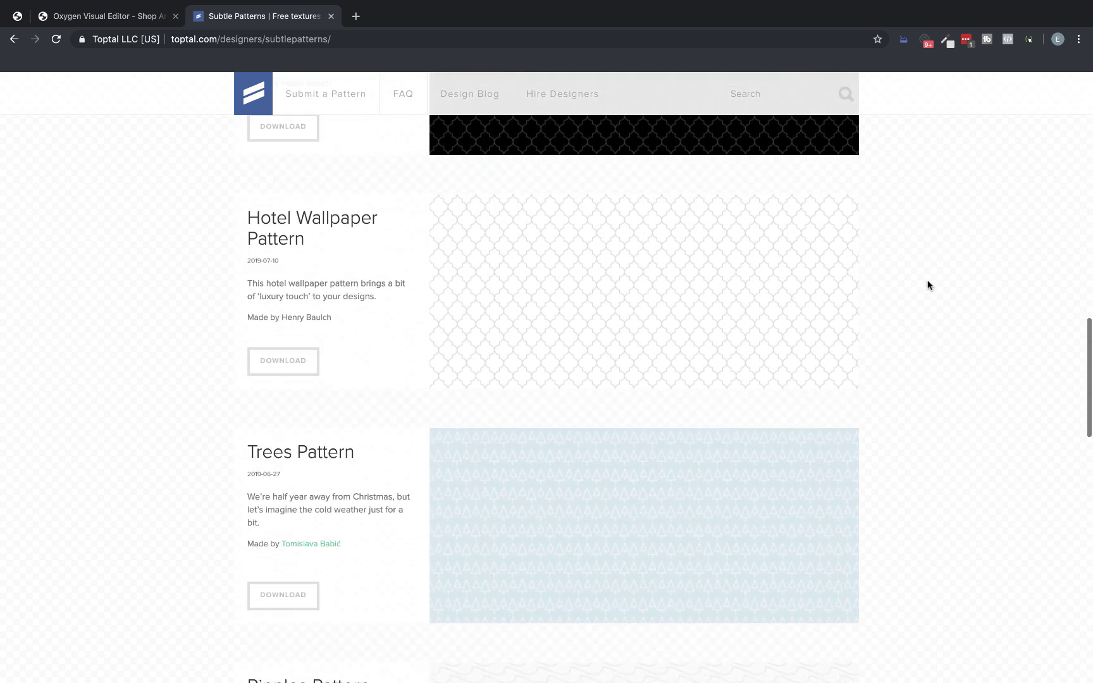
pyautogui.scroll(-8, 928, 285)
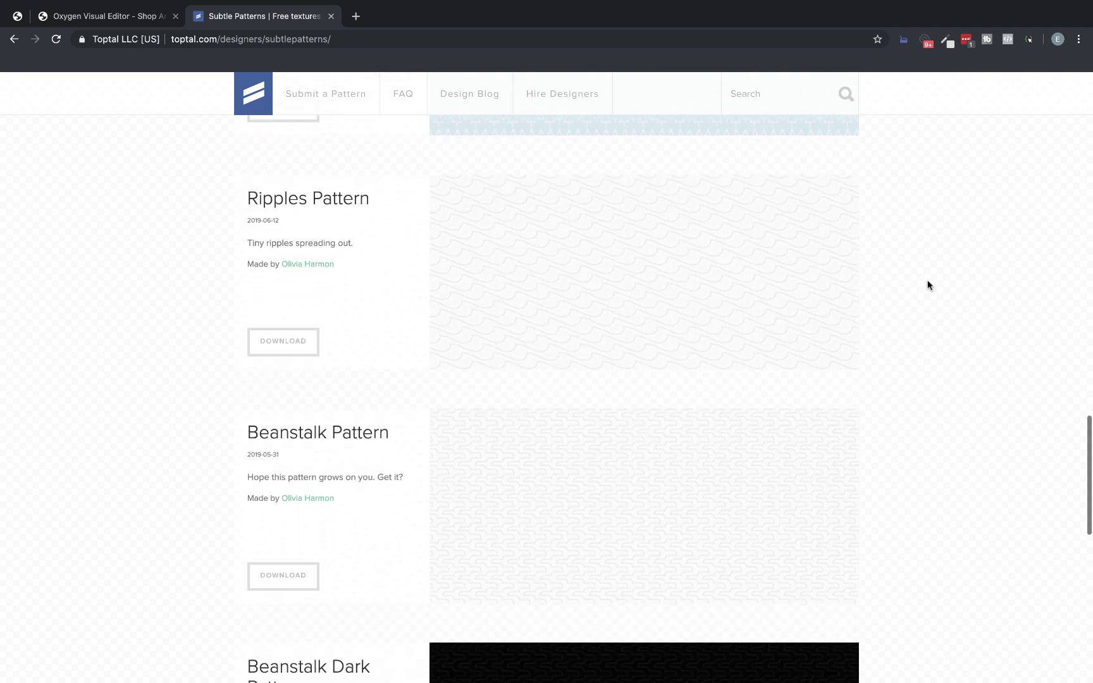
pyautogui.scroll(-4, 927, 286)
pyautogui.scroll(14, 928, 286)
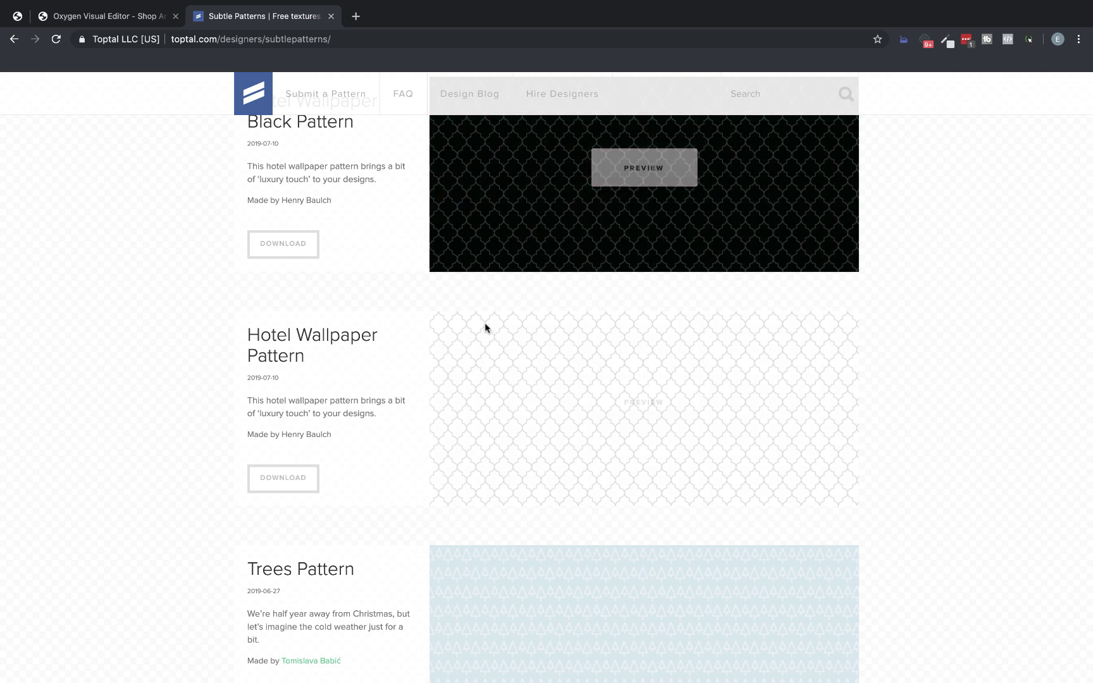
pyautogui.scroll(-1, 497, 329)
pyautogui.scroll(-12, 497, 328)
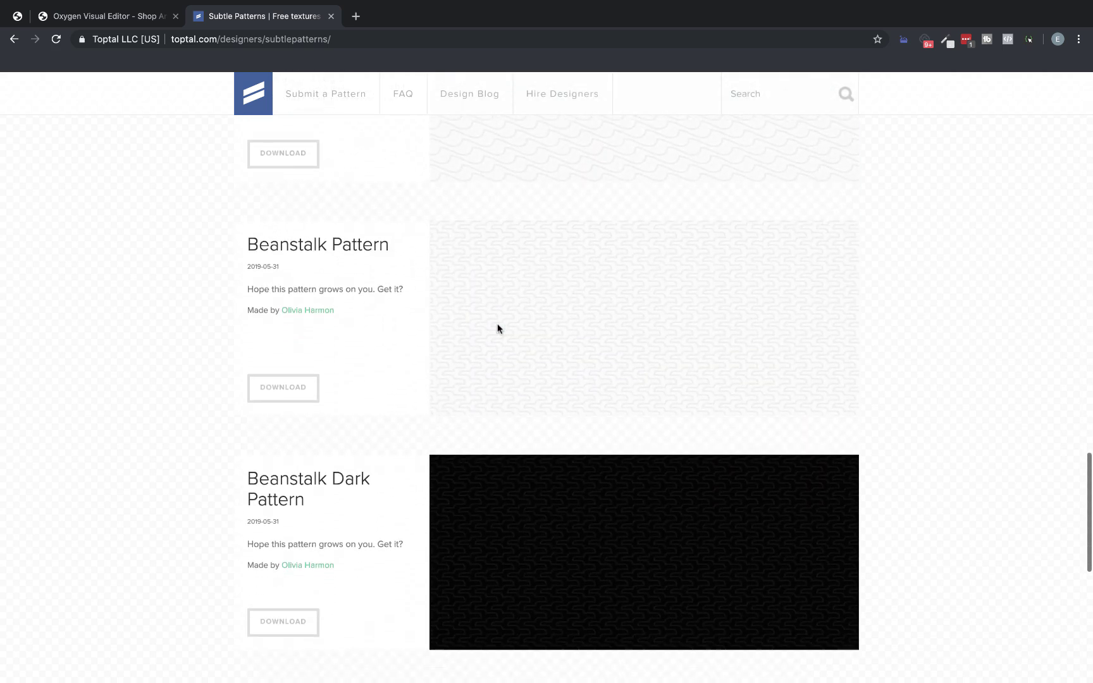
# - Close the patterns tab and set the background size to auto with repeat tiling
pyautogui.click(331, 16)
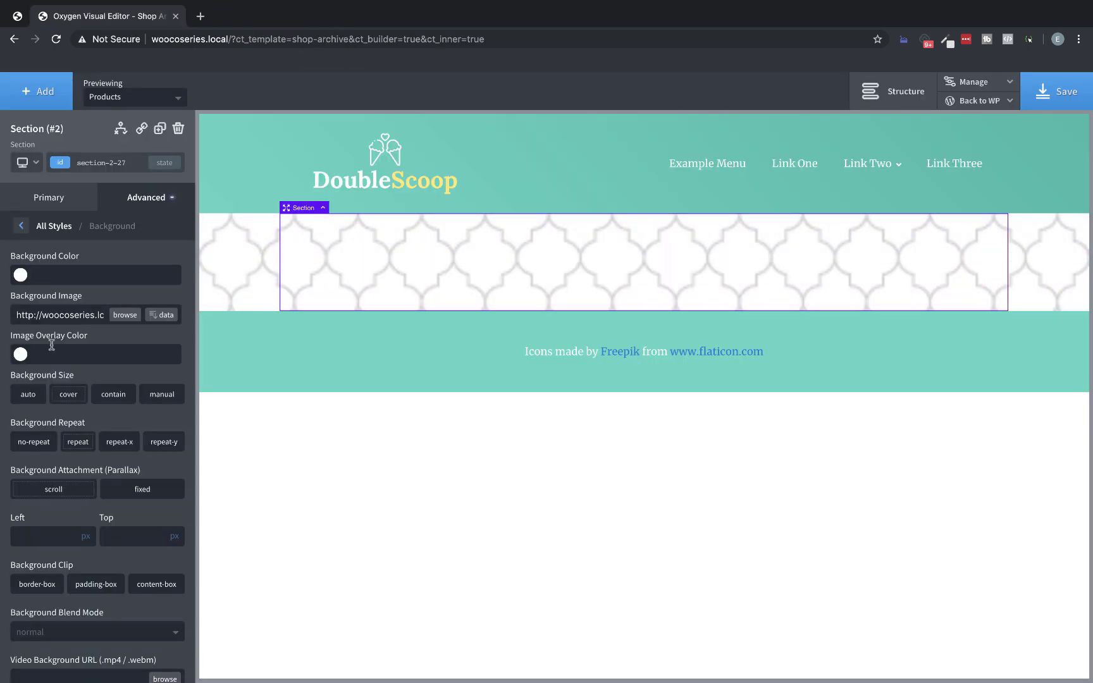
pyautogui.click(25, 396)
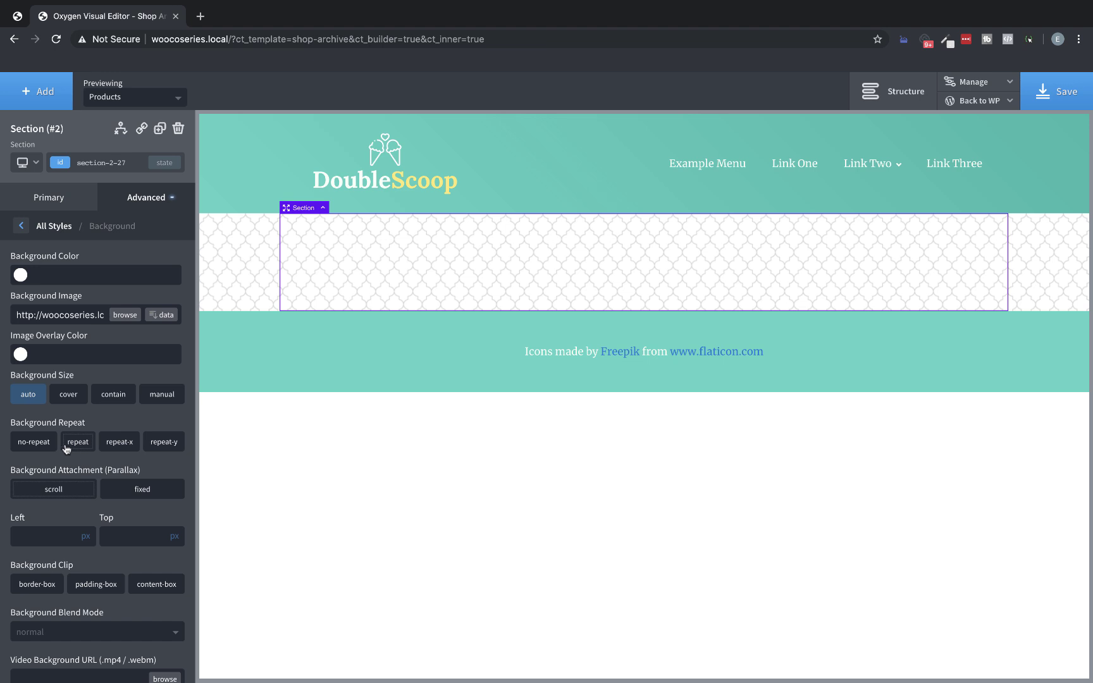
pyautogui.click(37, 449)
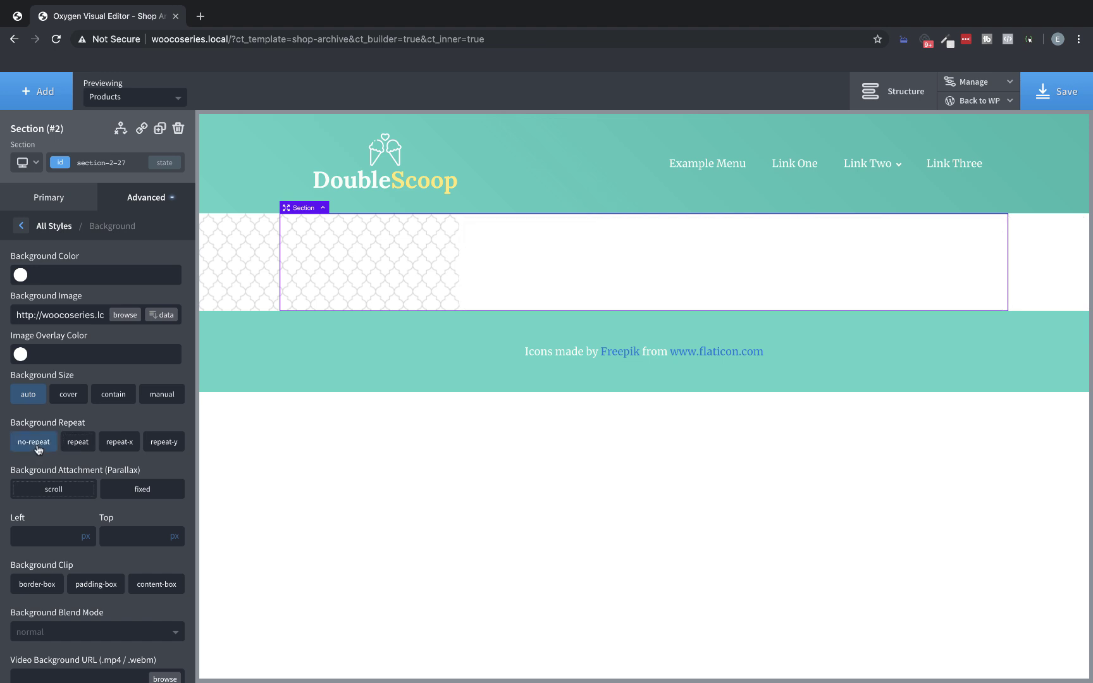
pyautogui.click(79, 449)
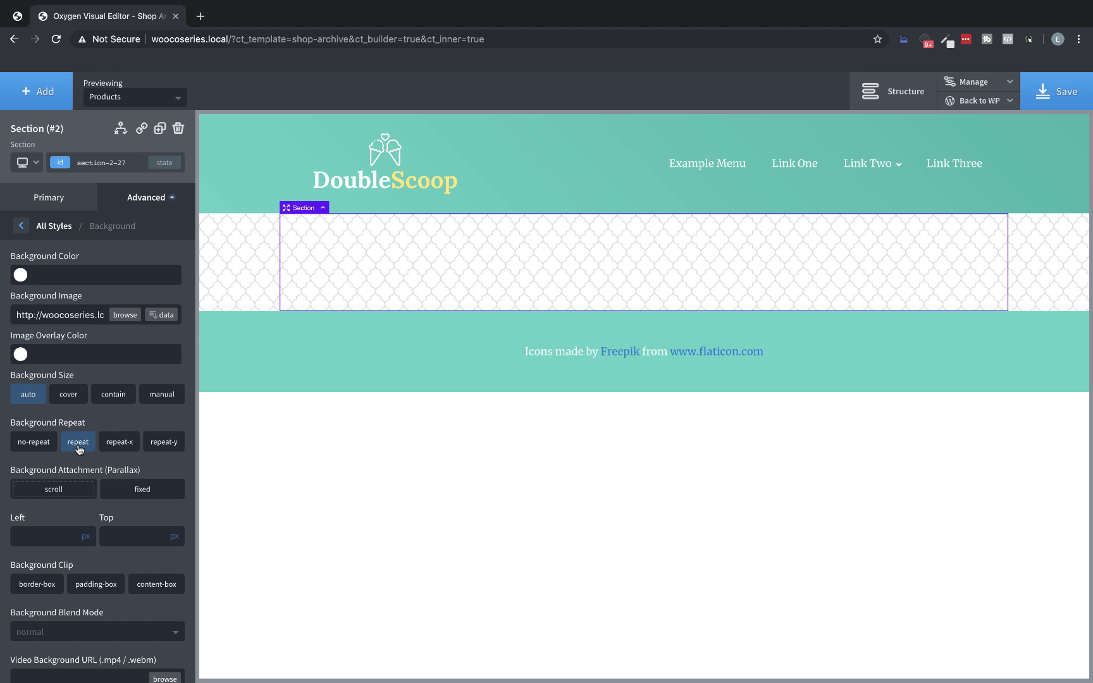
# - Give the section a Mint Cream image overlay at 80% opacity, rgba(247,255,247,0.8)
pyautogui.click(20, 355)
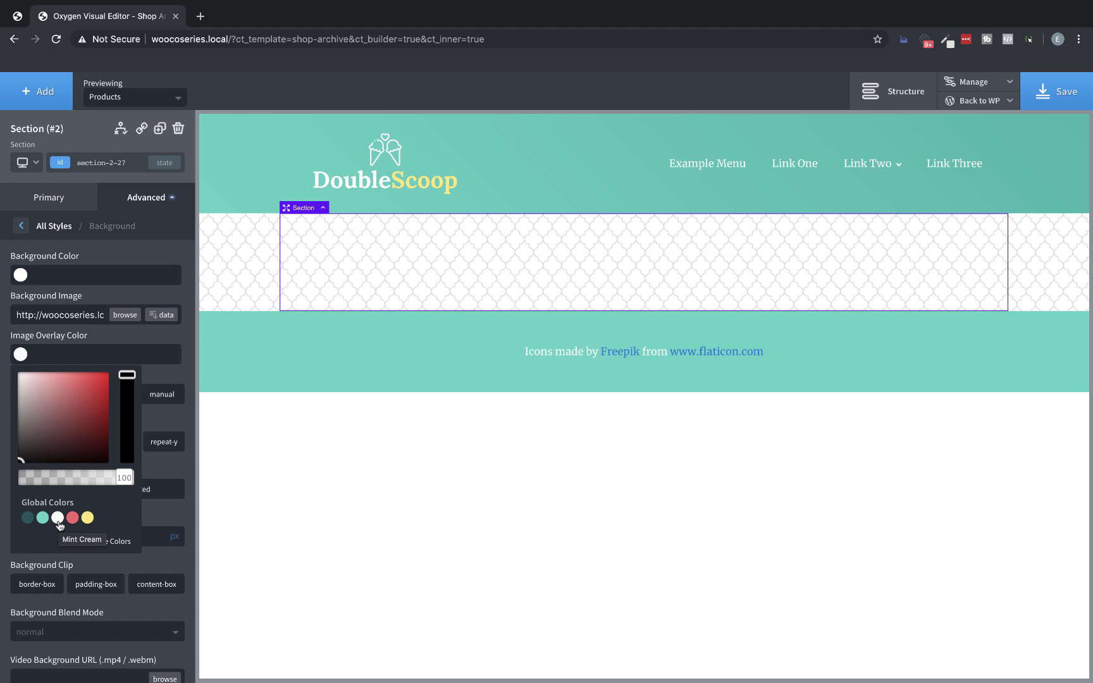
pyautogui.click(58, 518)
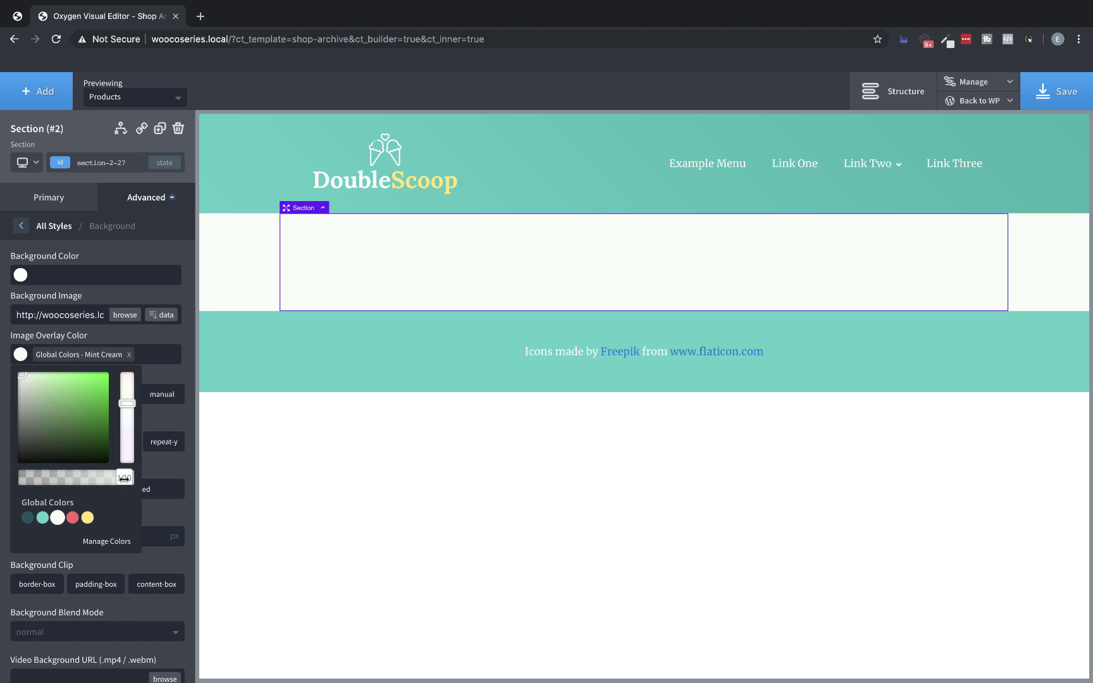
pyautogui.moveTo(124, 478); pyautogui.dragTo(105, 478)
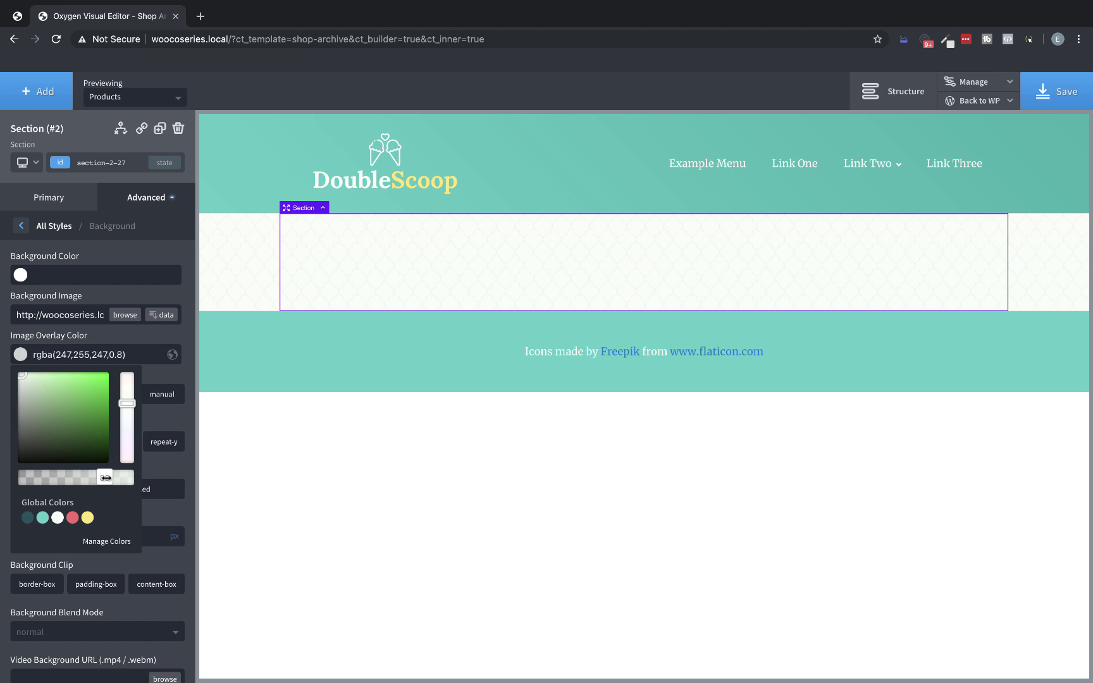
pyautogui.click(144, 342)
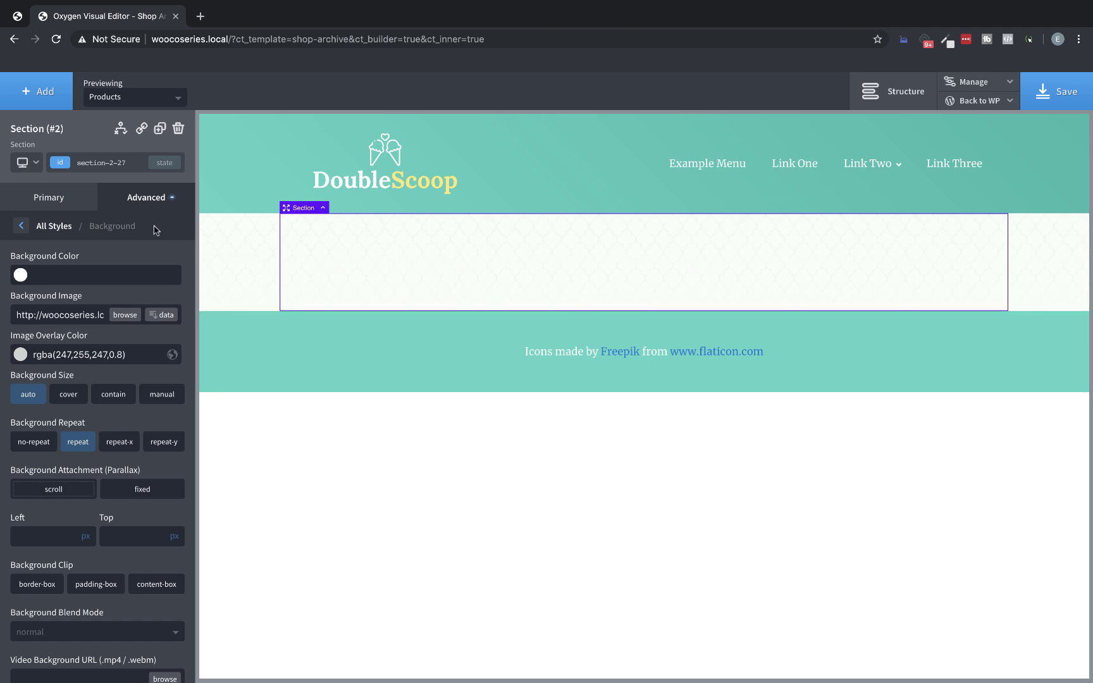
# - Add a Heading to the section reading 'Check out our awesome icecream!'
pyautogui.click(43, 99)
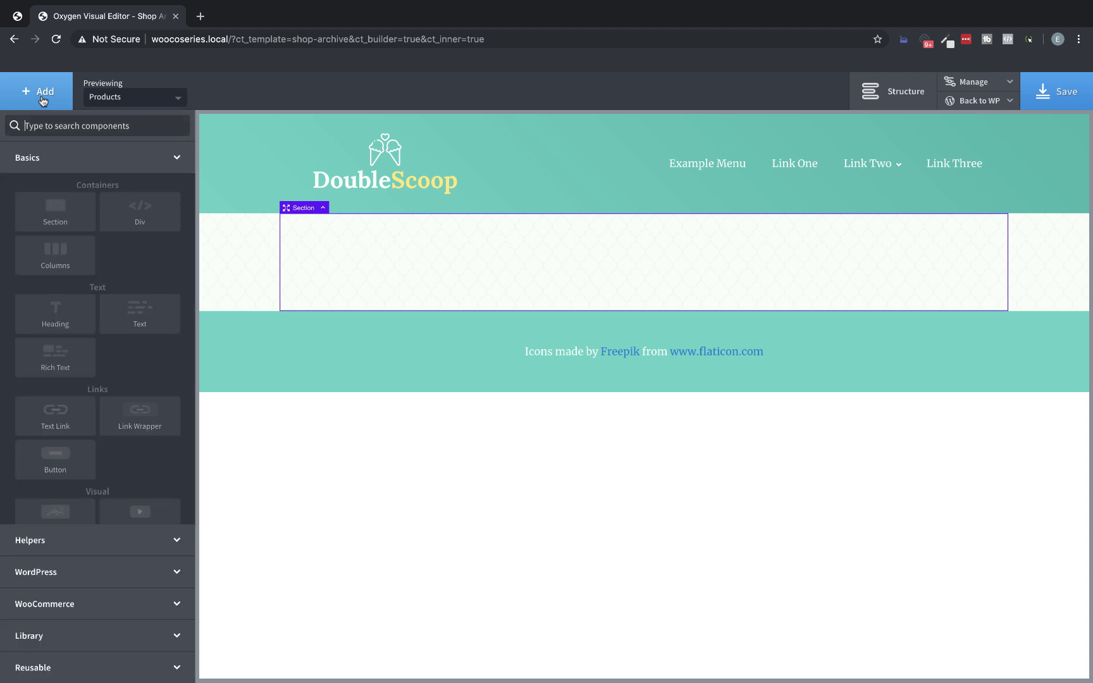
pyautogui.write('heading')
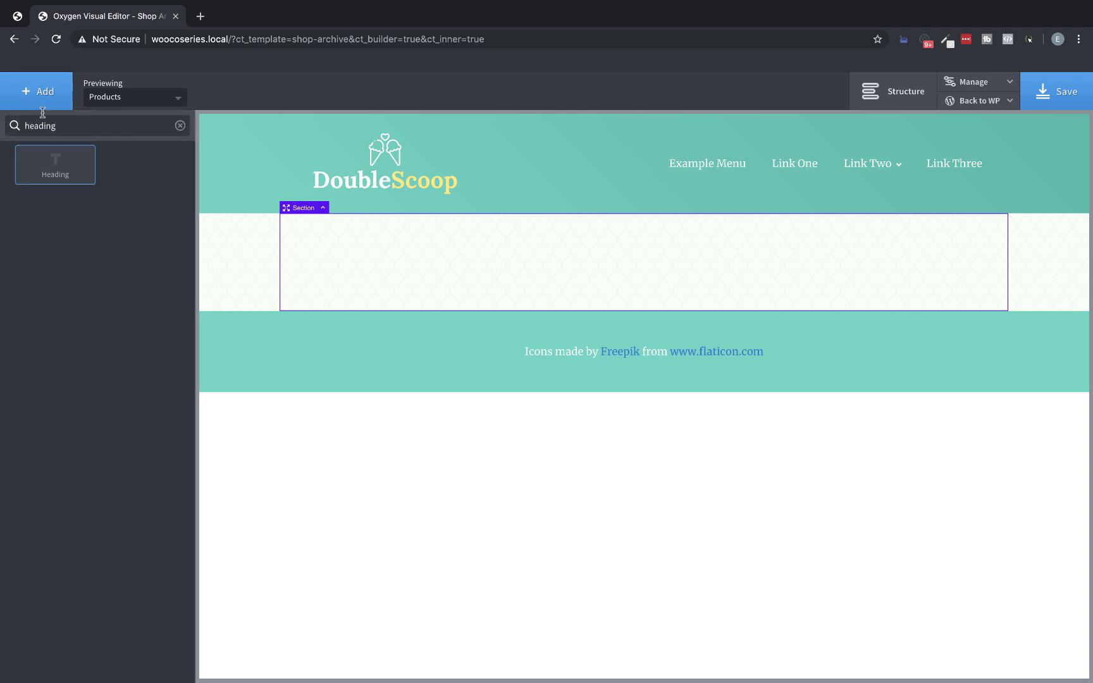
pyautogui.click(56, 168)
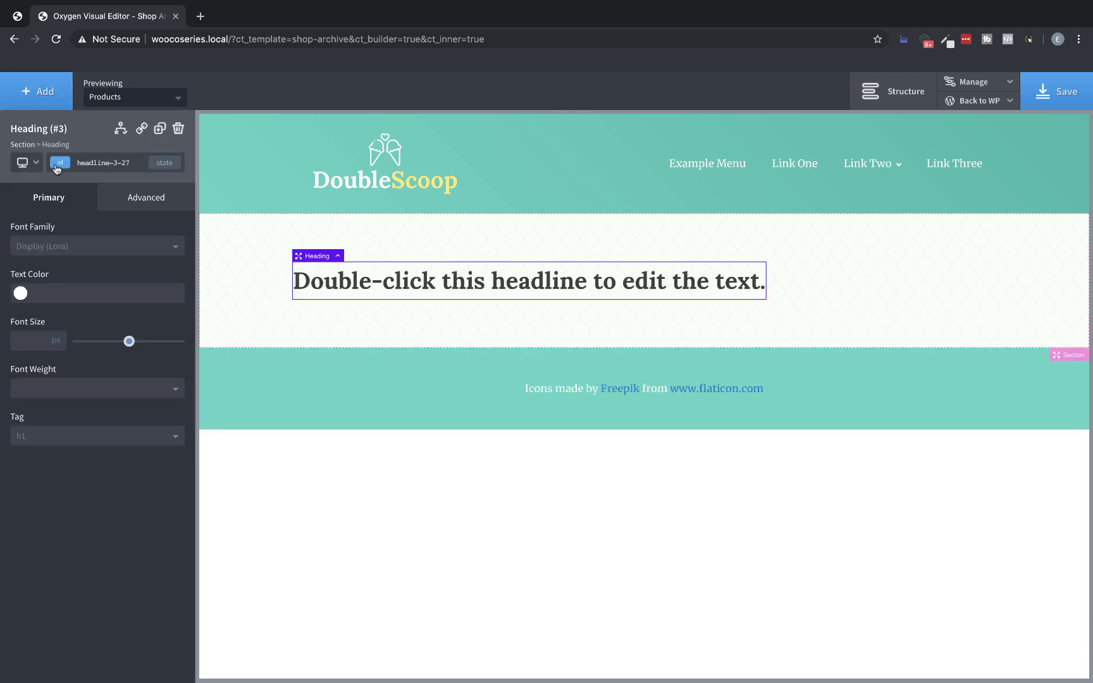
pyautogui.doubleClick(446, 285)
pyautogui.write('Ch')
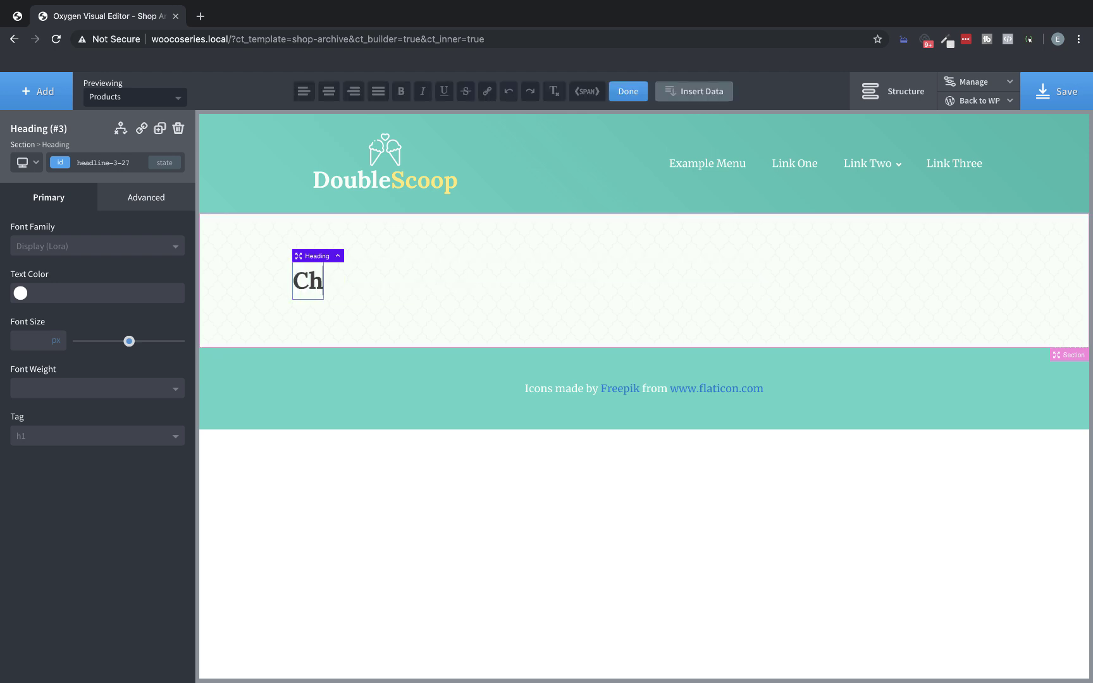
pyautogui.write('eck out our awesome icecream!')
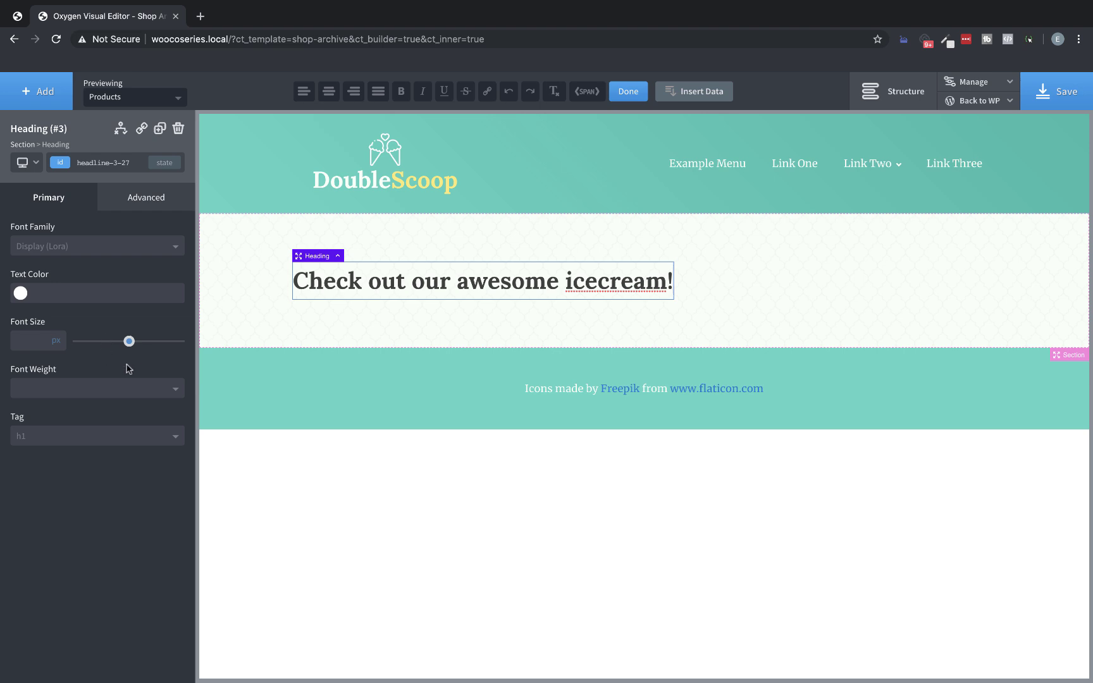
# - Set the heading's font size to 60 px and its color to Pastel Red
pyautogui.moveTo(129, 342); pyautogui.dragTo(138, 348)
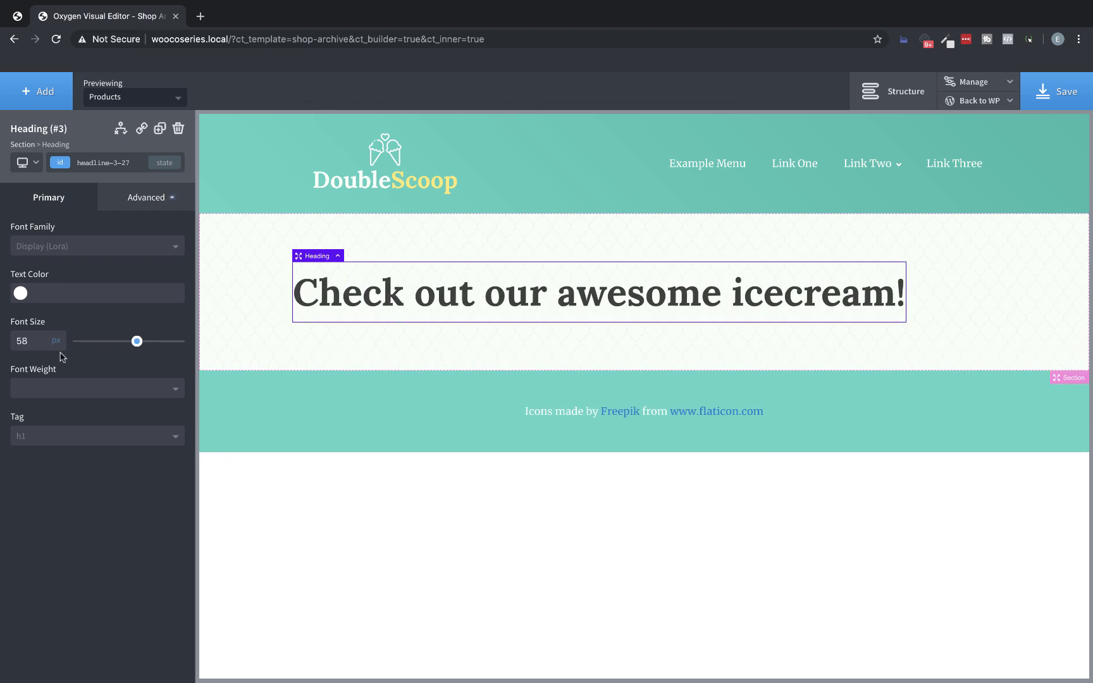
pyautogui.doubleClick(37, 342)
pyautogui.write('60')
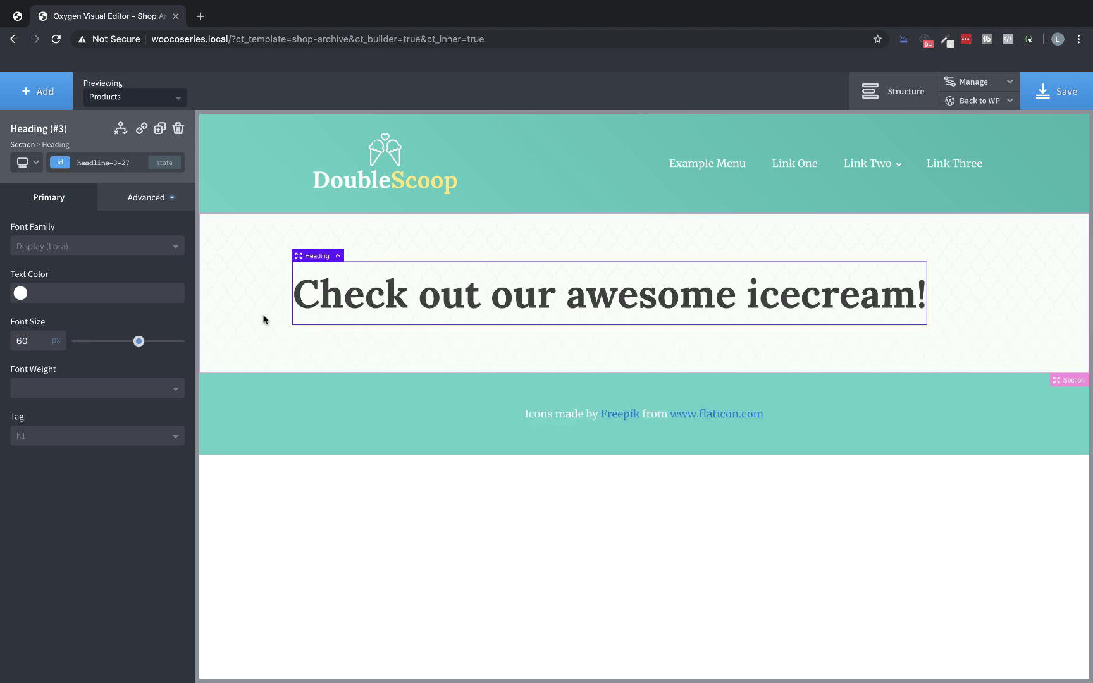
pyautogui.click(20, 293)
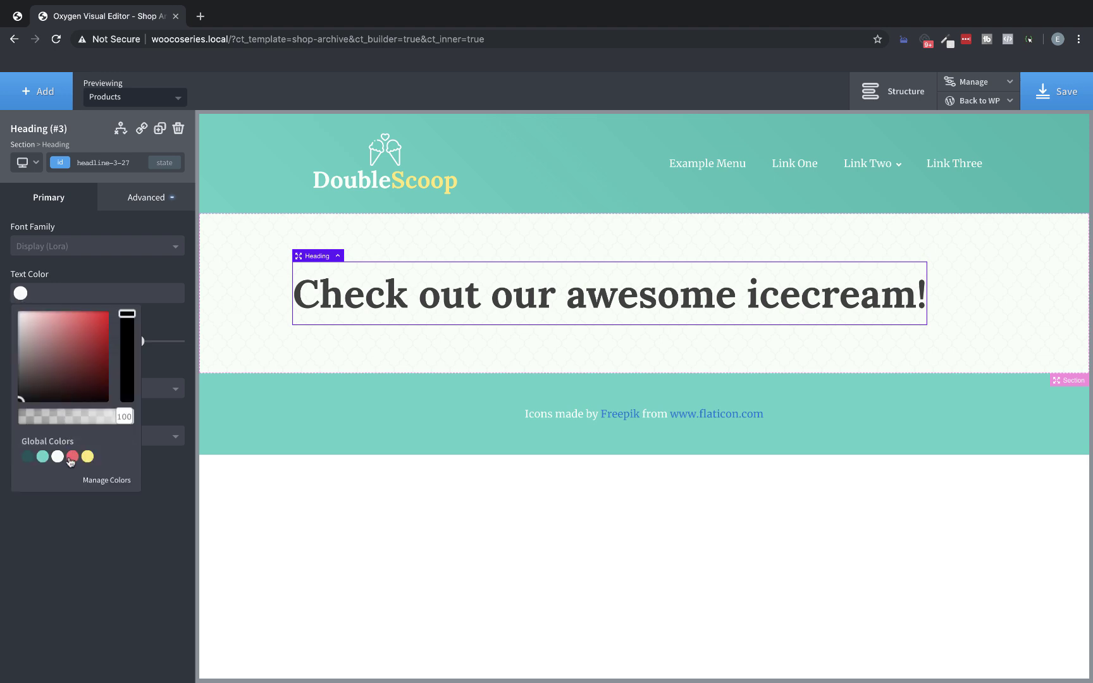
pyautogui.click(71, 457)
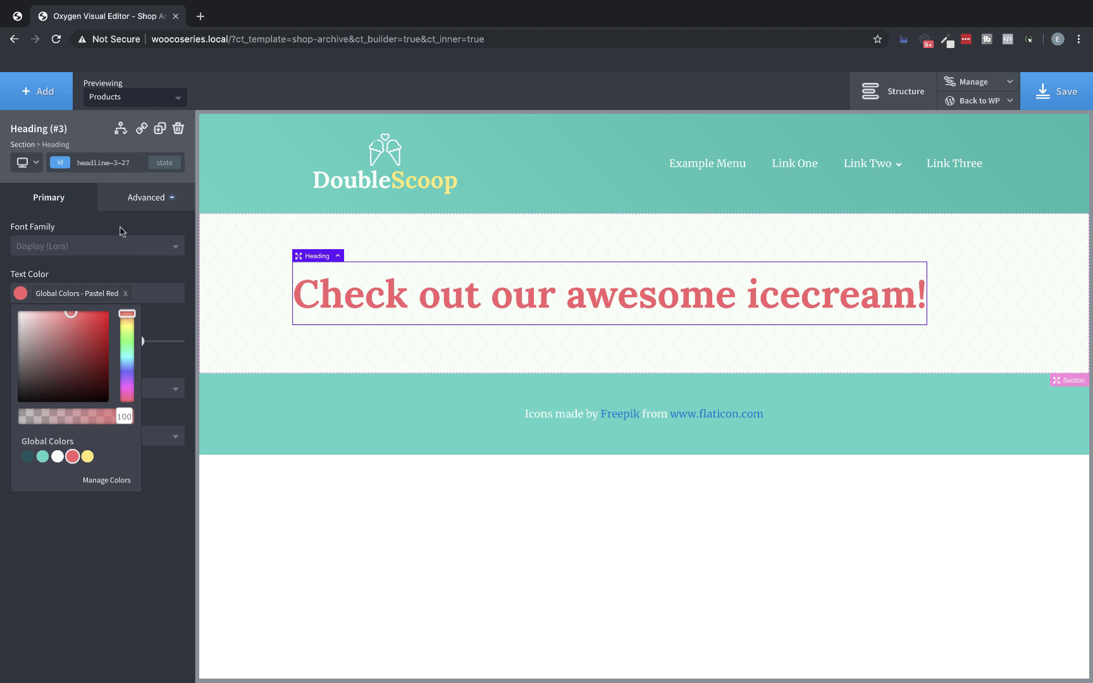
# - Open coolors.co in a new tab and generate a couple of random palettes
pyautogui.click(200, 17)
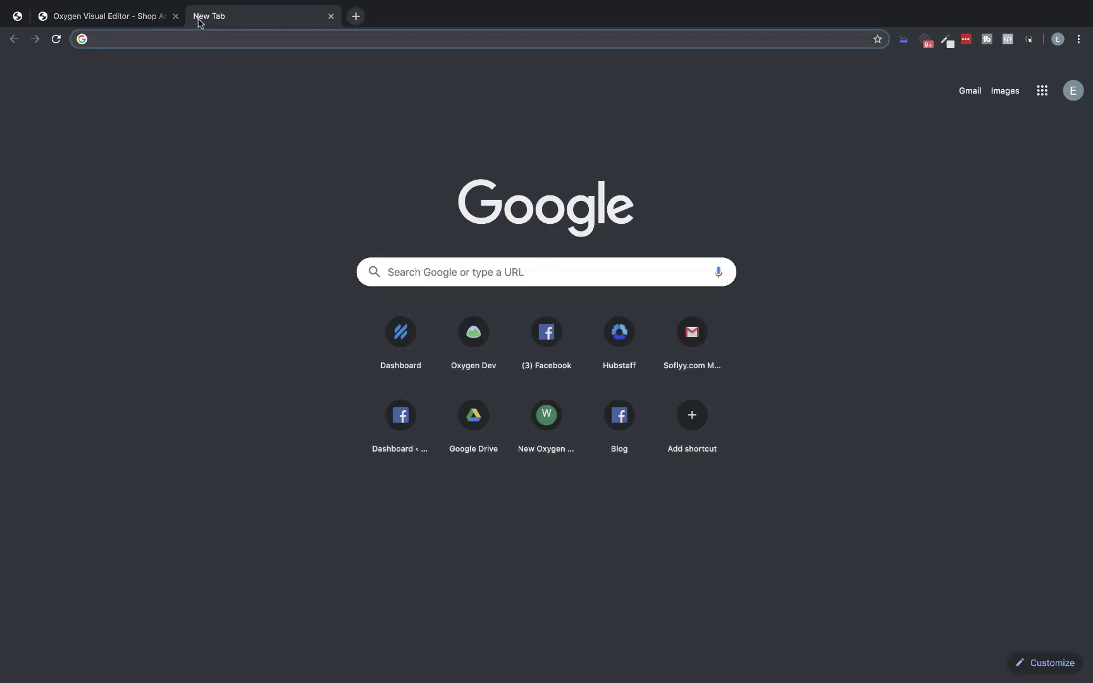
pyautogui.write('coolors.co')
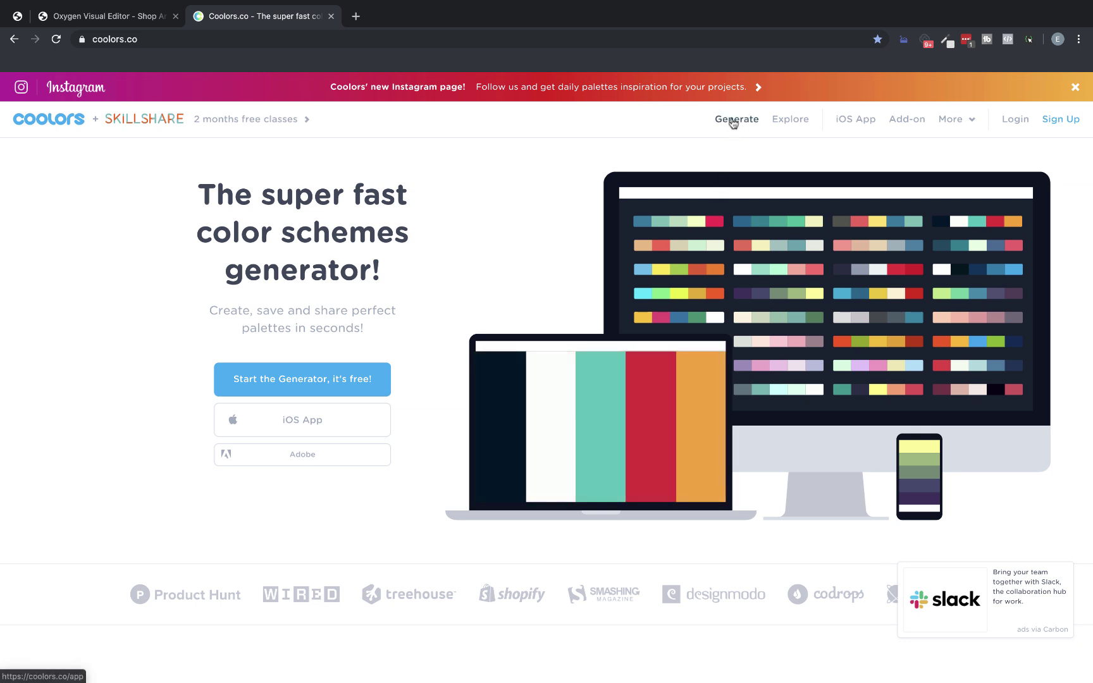
pyautogui.click(734, 119)
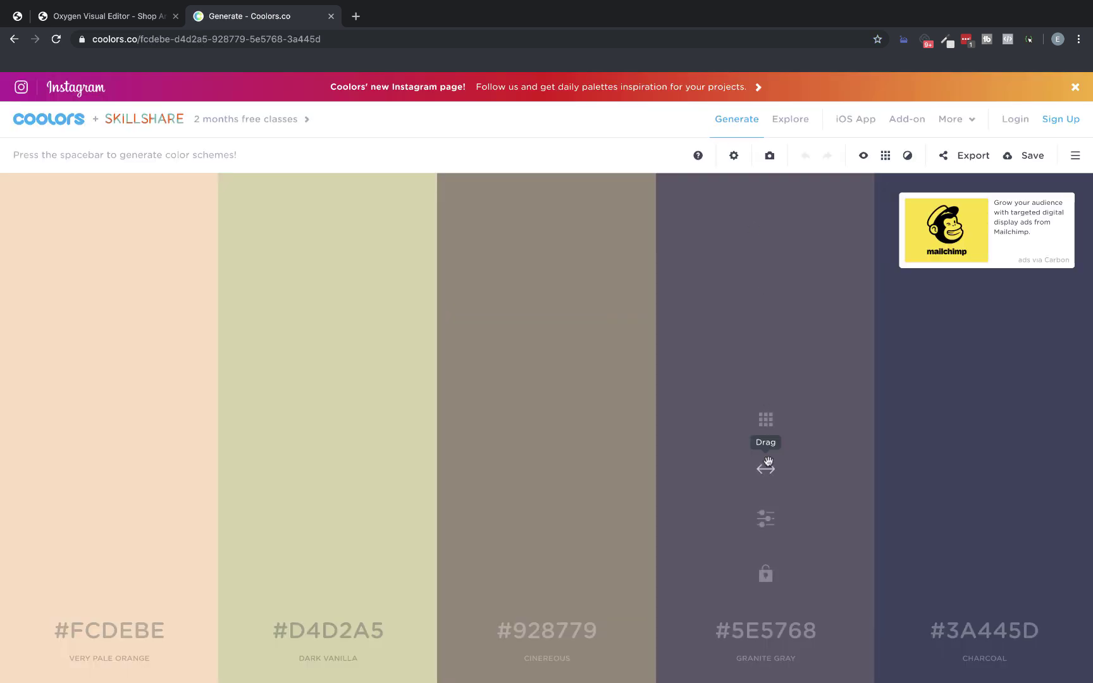
pyautogui.press('space')
pyautogui.press('space')
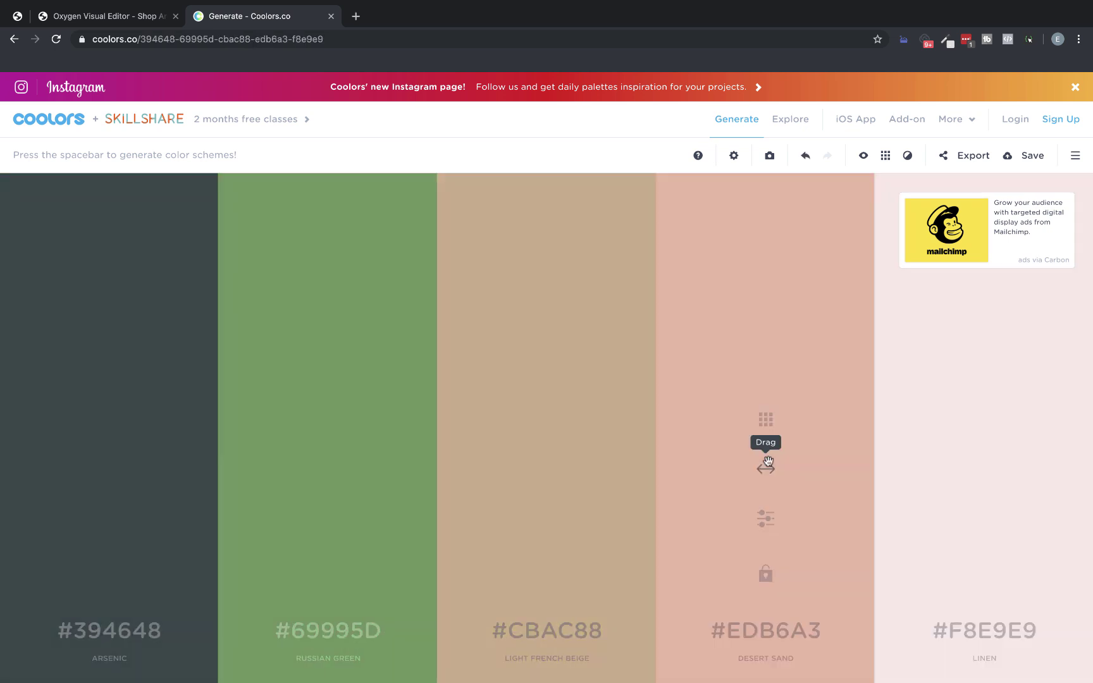
pyautogui.press('space')
pyautogui.press('space')
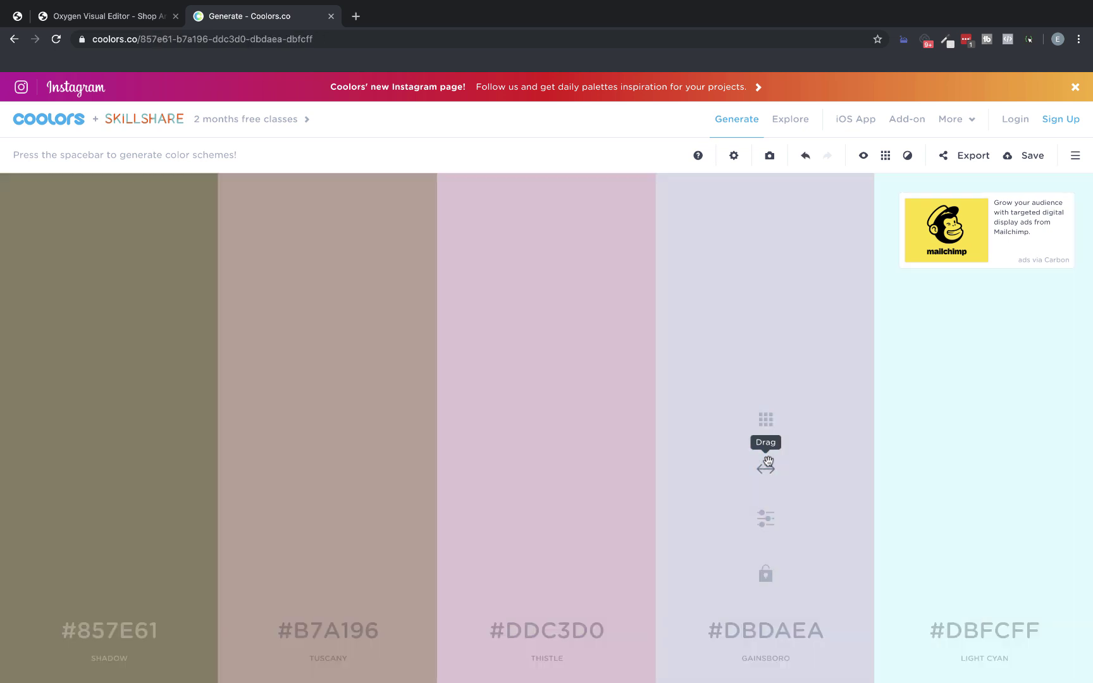
pyautogui.click(577, 629)
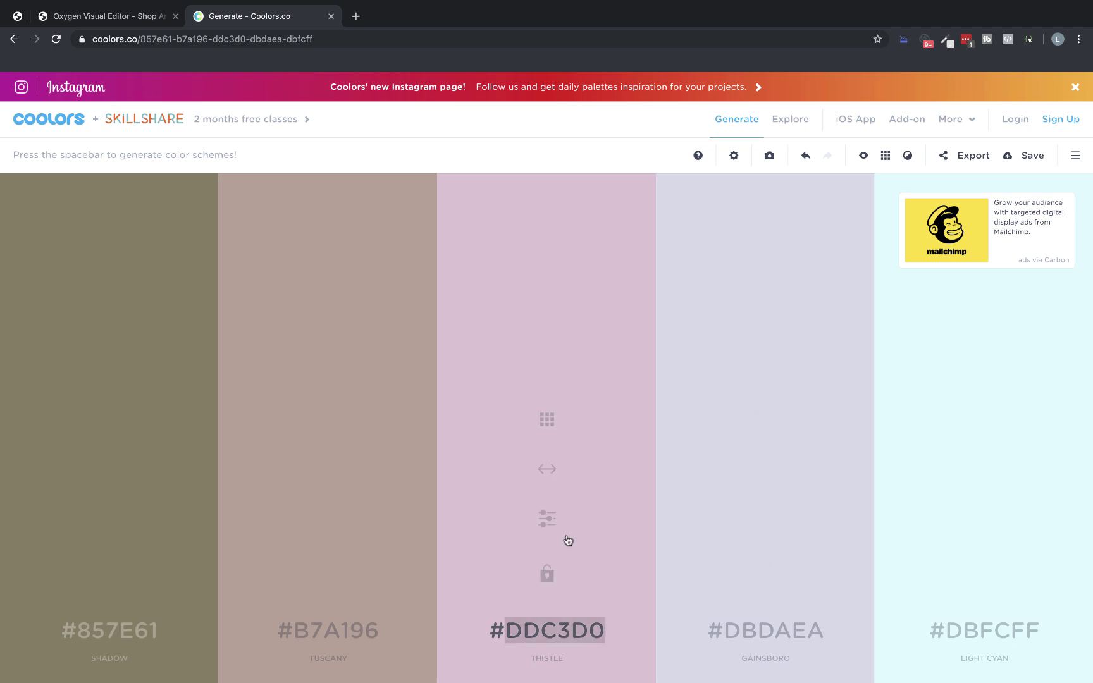
# - Browse the Explore gallery's Picks and Best palettes, then close the Coolors tab
pyautogui.click(797, 130)
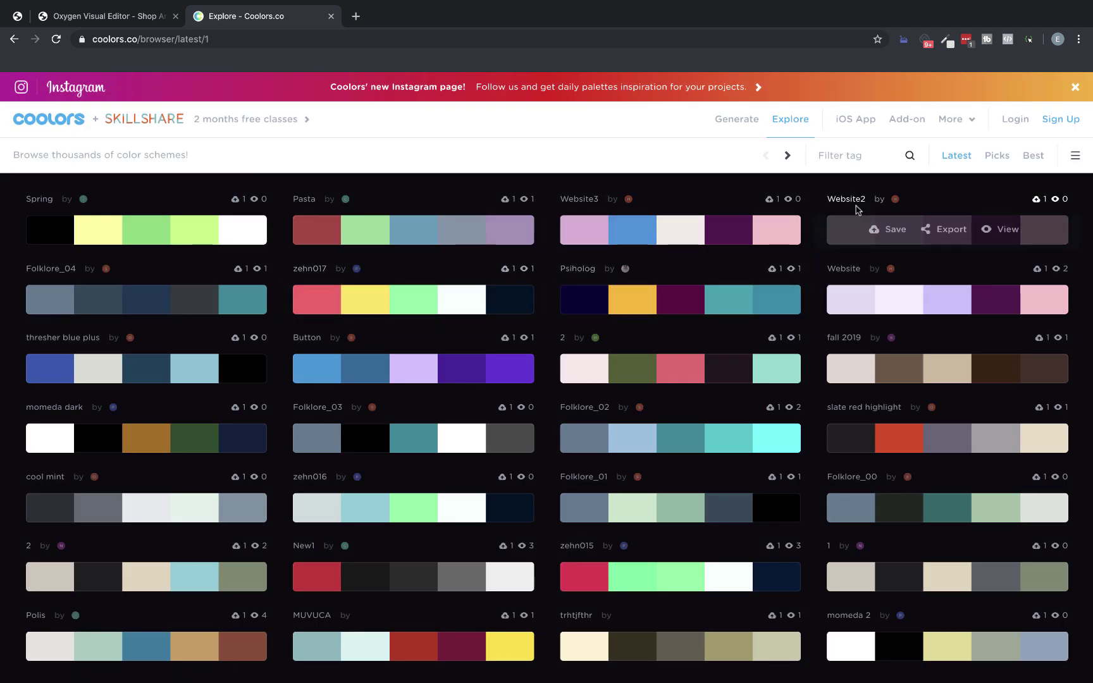
pyautogui.click(997, 158)
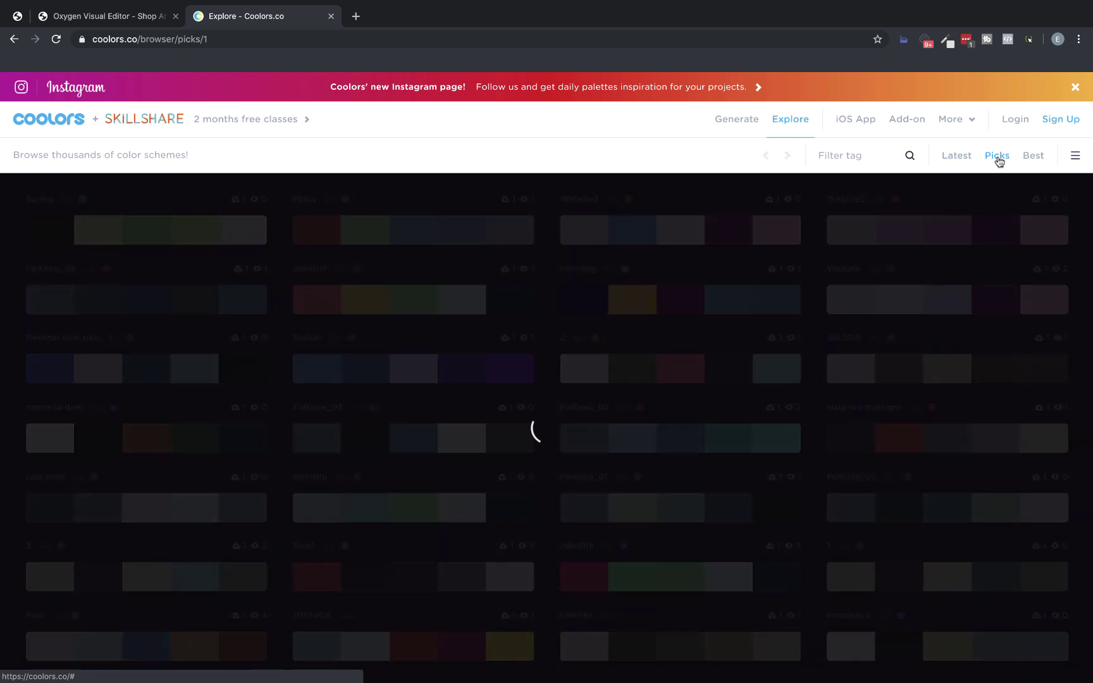
pyautogui.click(1038, 161)
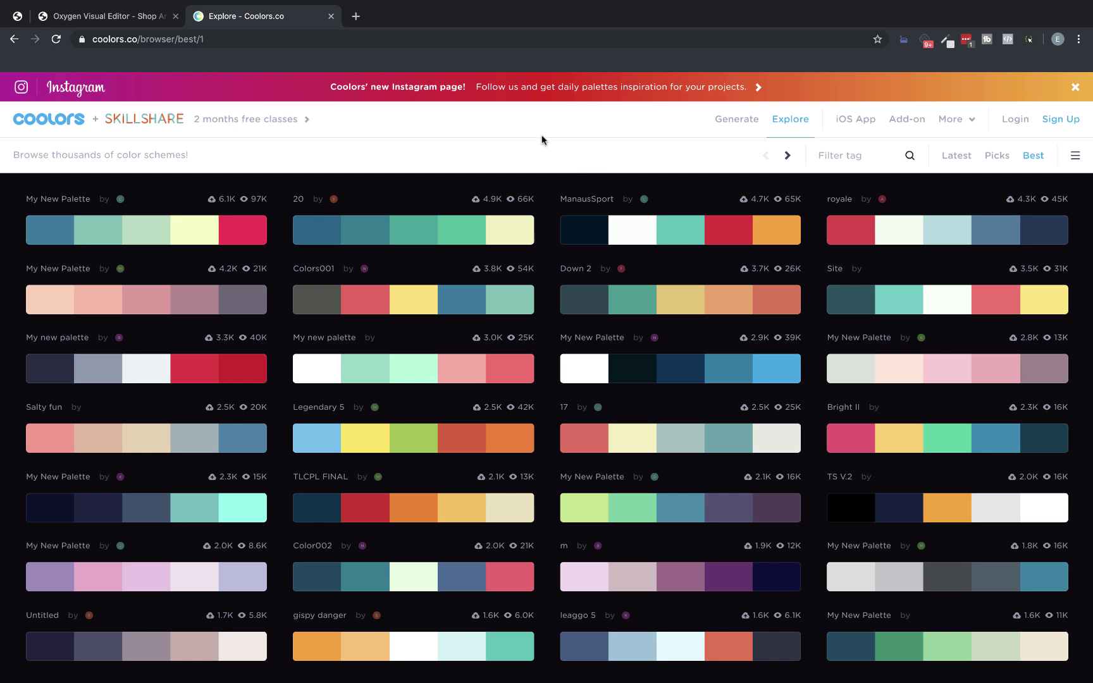
pyautogui.click(330, 17)
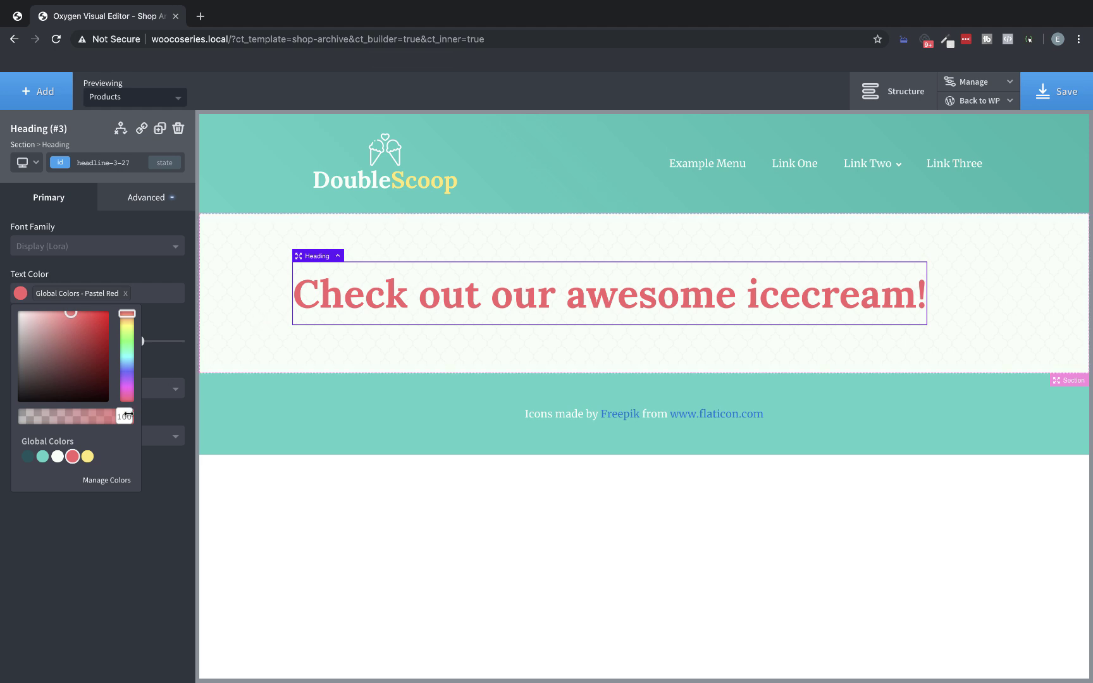
# - Close the colour picker and insert an empty Div below the Pastel Red heading
pyautogui.click(136, 528)
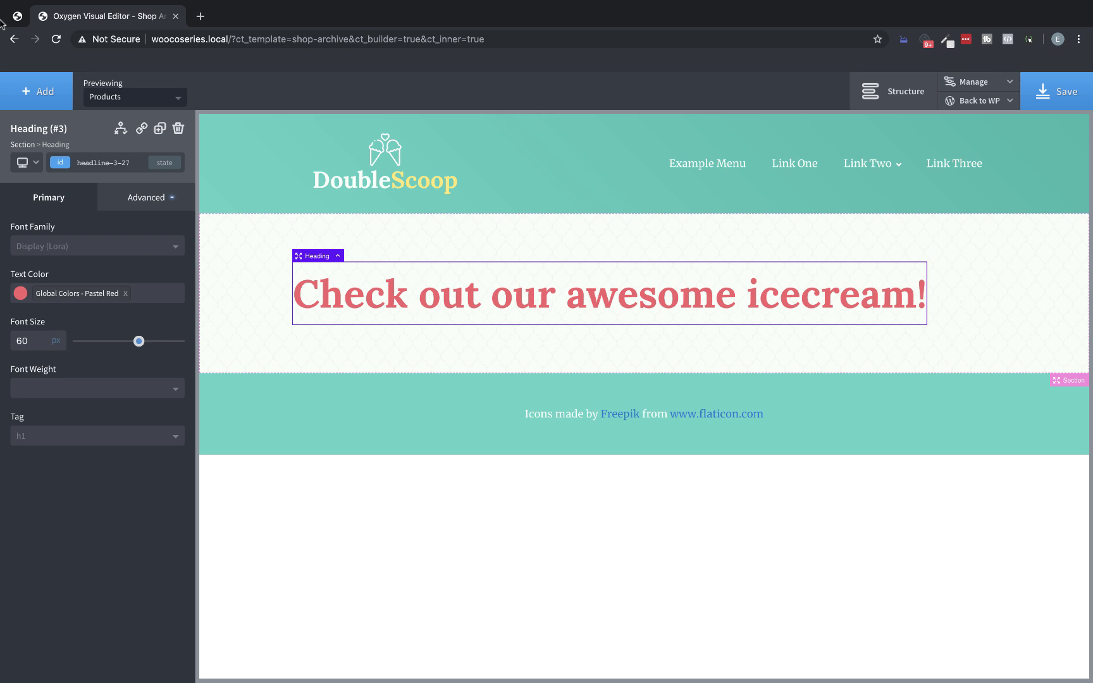
pyautogui.click(45, 94)
pyautogui.click(139, 206)
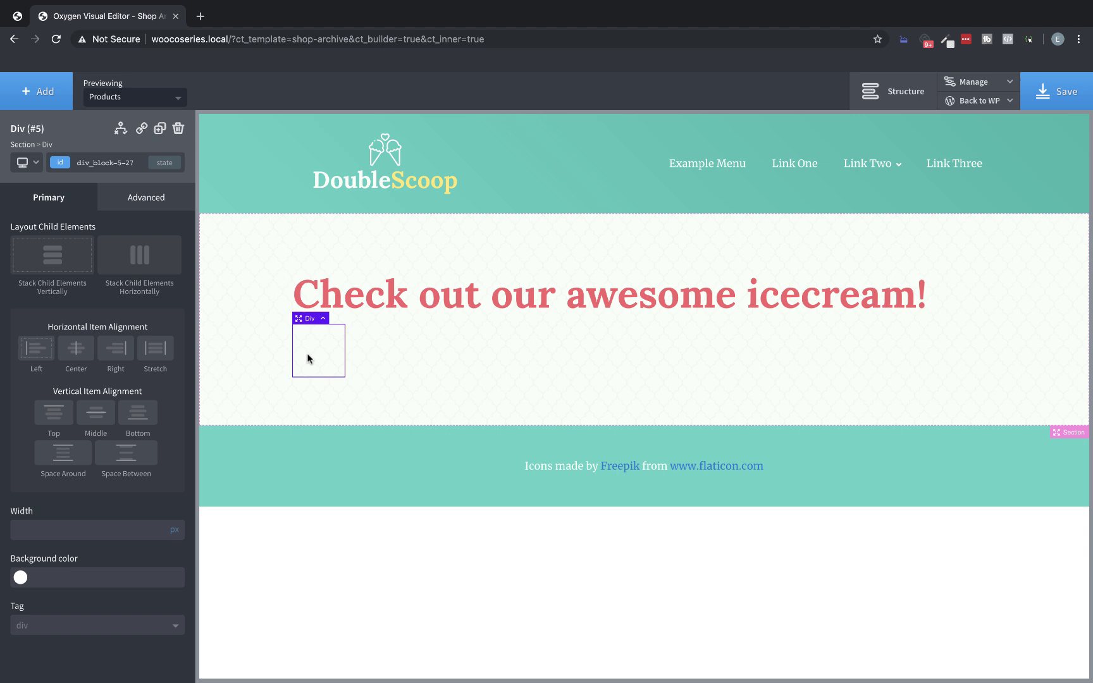
# - Set the Div's width to 50% and its height to 2 in Size & Spacing
pyautogui.click(152, 201)
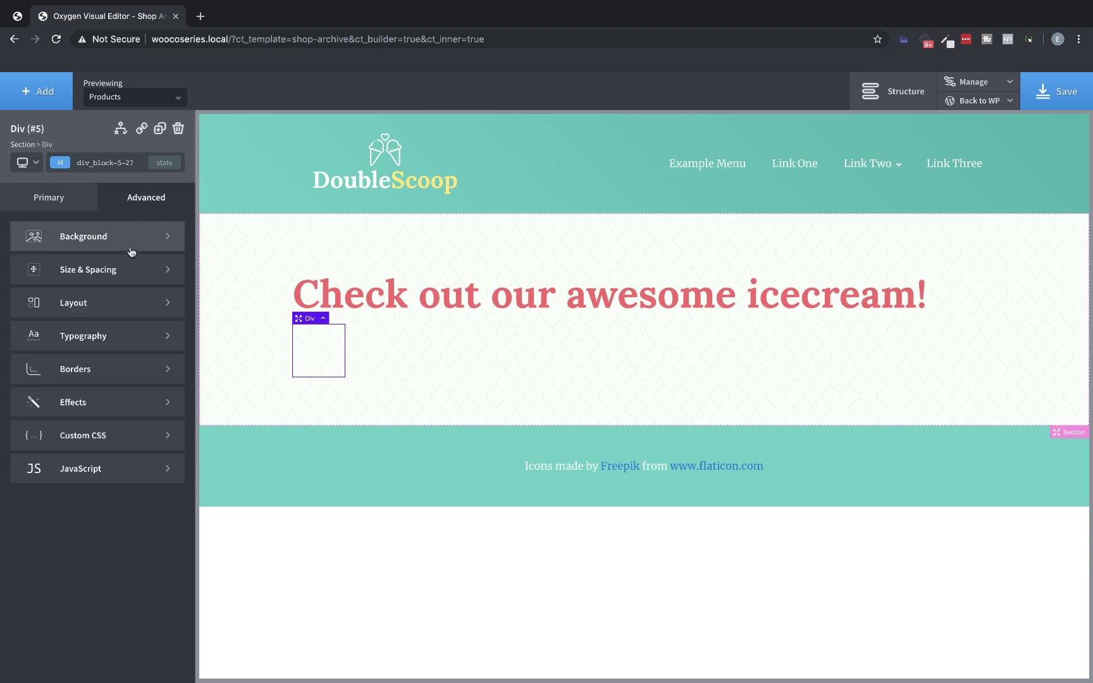
pyautogui.click(122, 269)
pyautogui.click(57, 372)
pyautogui.click(60, 368)
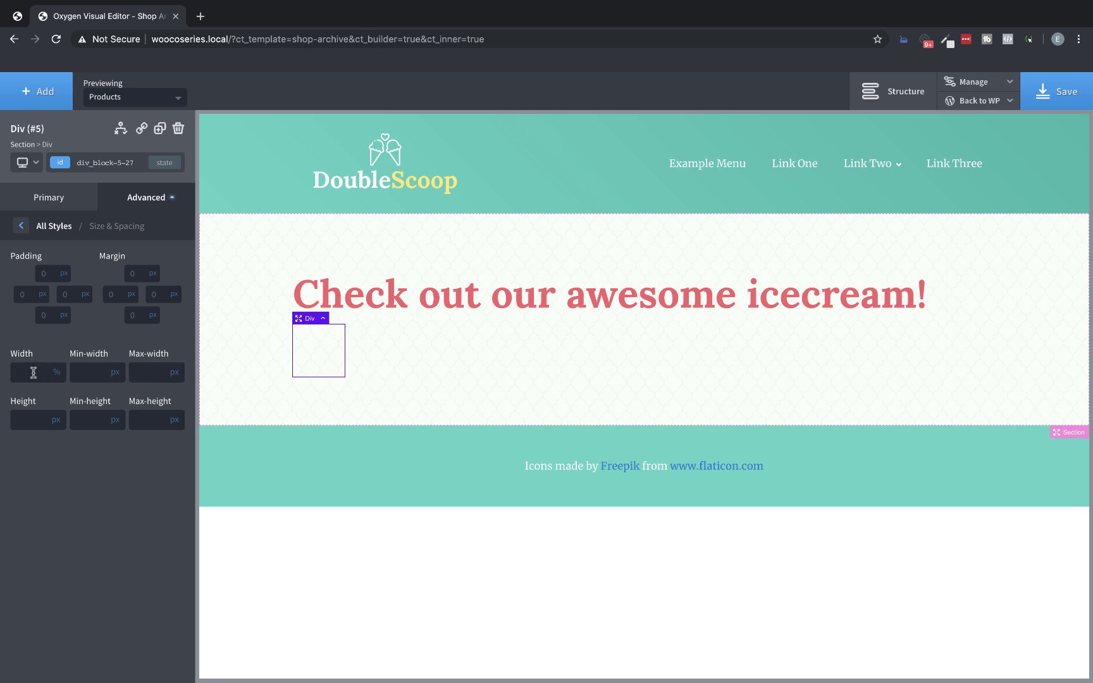
pyautogui.click(33, 373)
pyautogui.write('50')
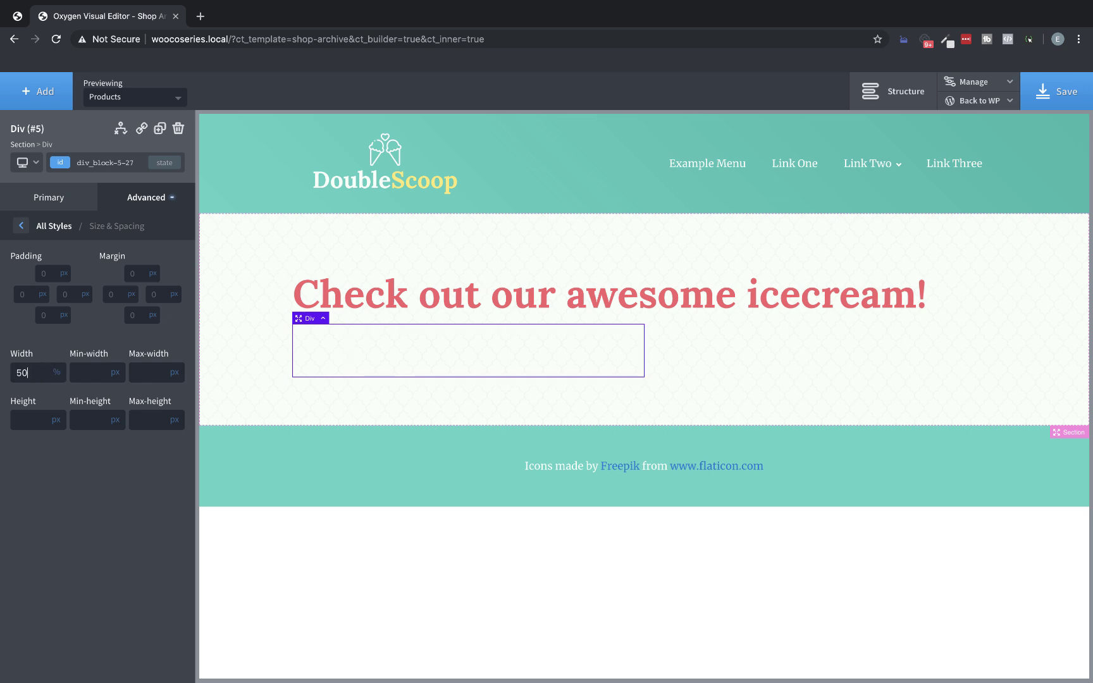
pyautogui.click(60, 373)
pyautogui.click(61, 367)
pyautogui.click(40, 419)
pyautogui.write('2')
# - Give the Div a Pastel Red background colour
pyautogui.click(144, 194)
pyautogui.click(63, 236)
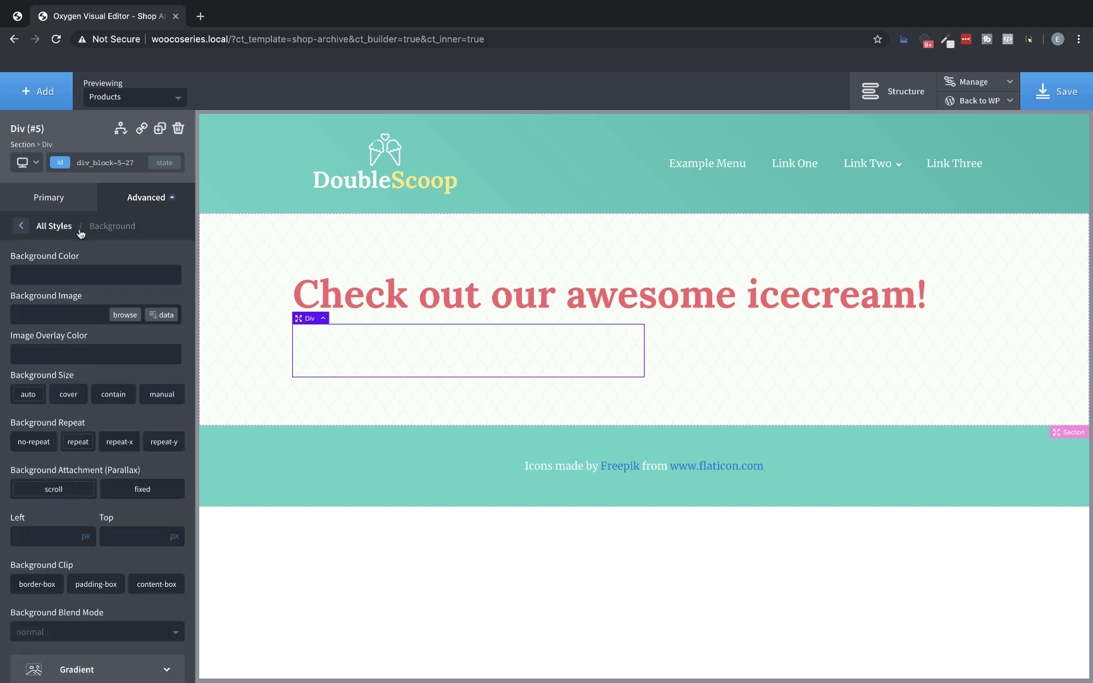
pyautogui.click(20, 275)
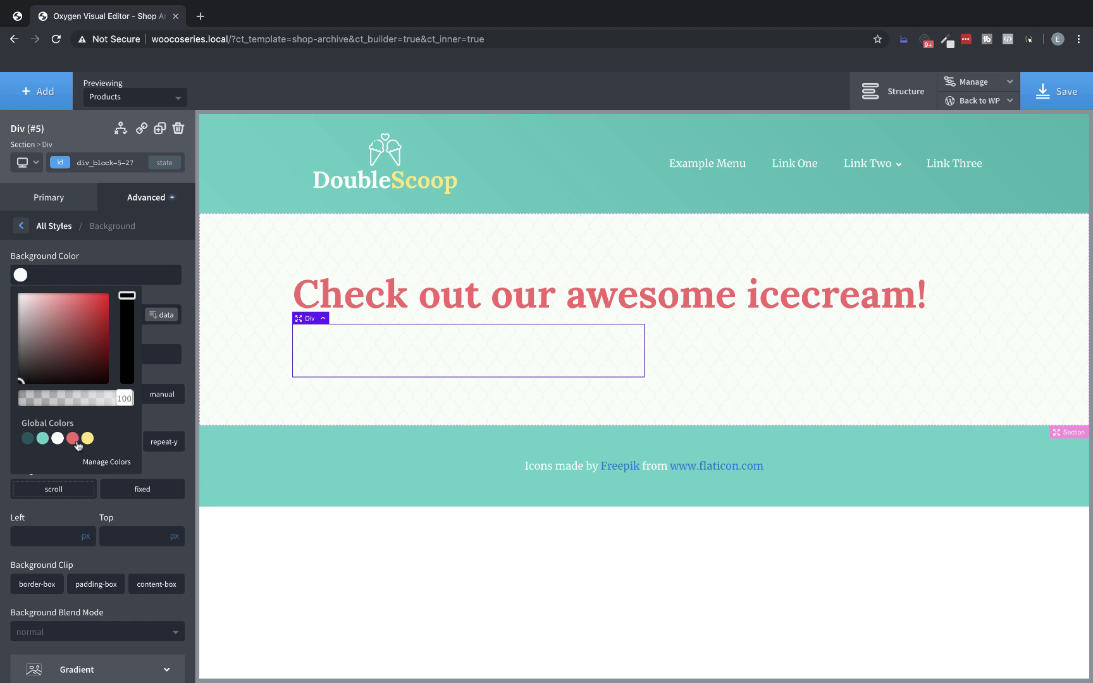
pyautogui.click(73, 438)
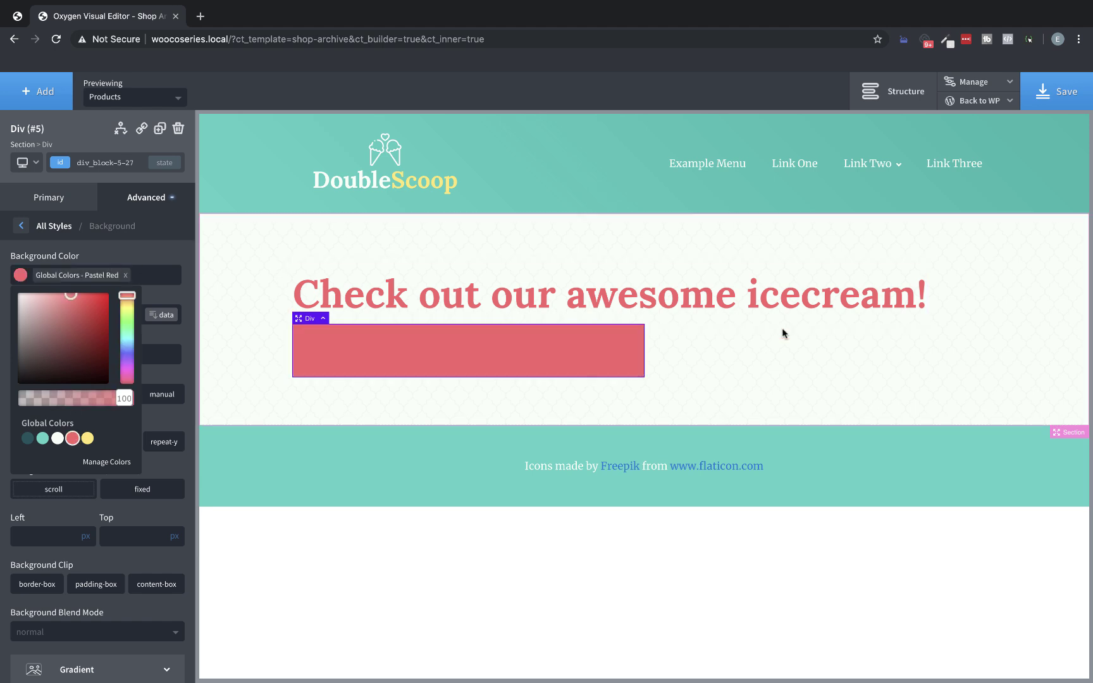
# - Centre the section's content horizontally so the heading and red bar sit centred
pyautogui.click(812, 364)
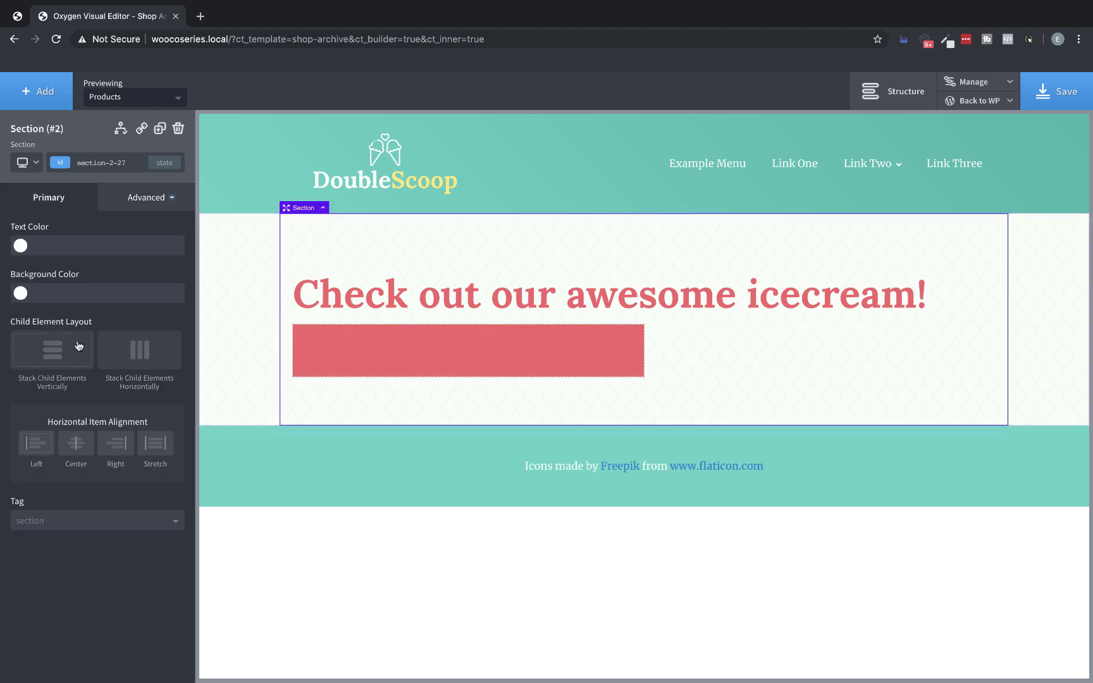
pyautogui.click(78, 448)
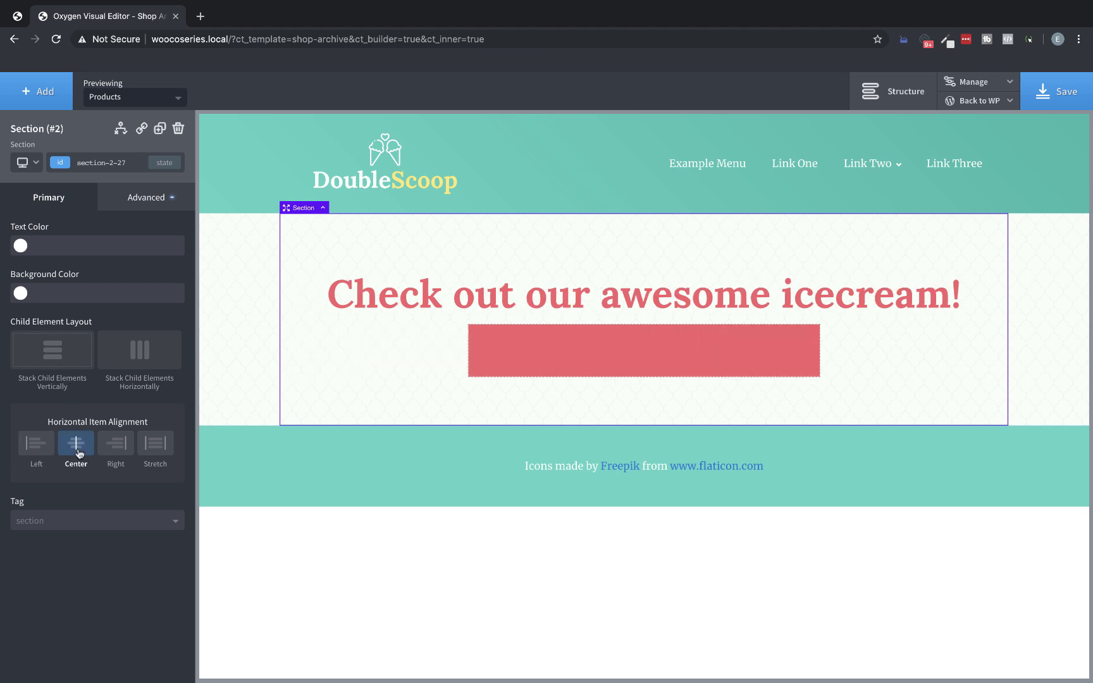
pyautogui.click(655, 349)
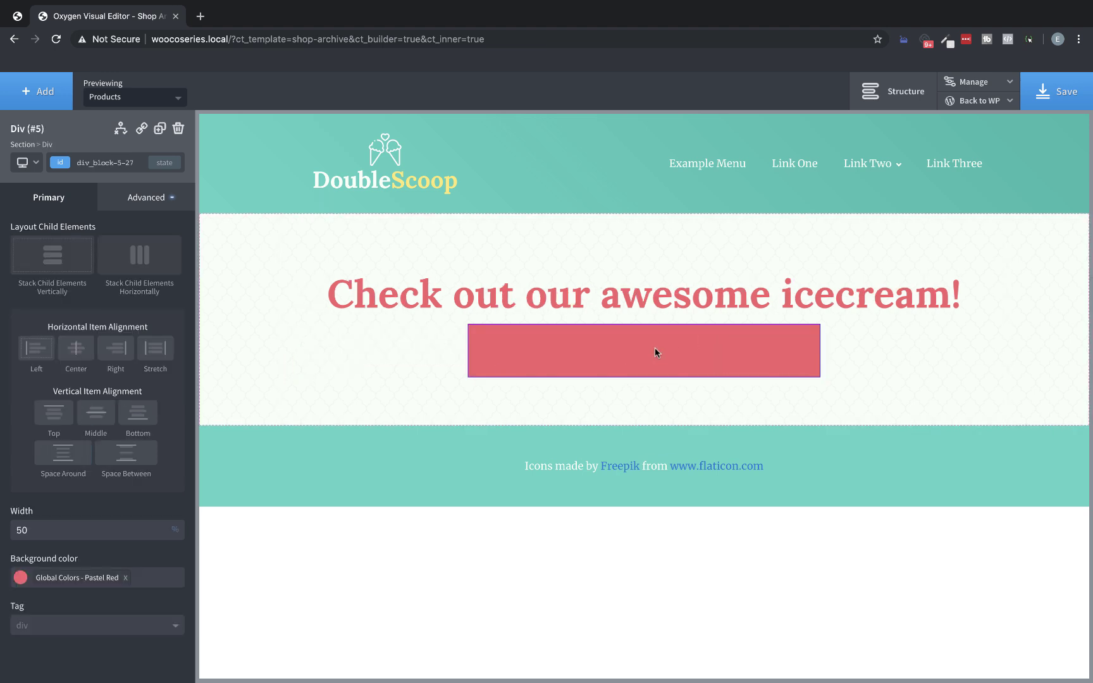
pyautogui.click(426, 358)
# - Add a Text block below the red bar reading 'Our icecream is hand packed in insulated boxes…'
pyautogui.click(44, 95)
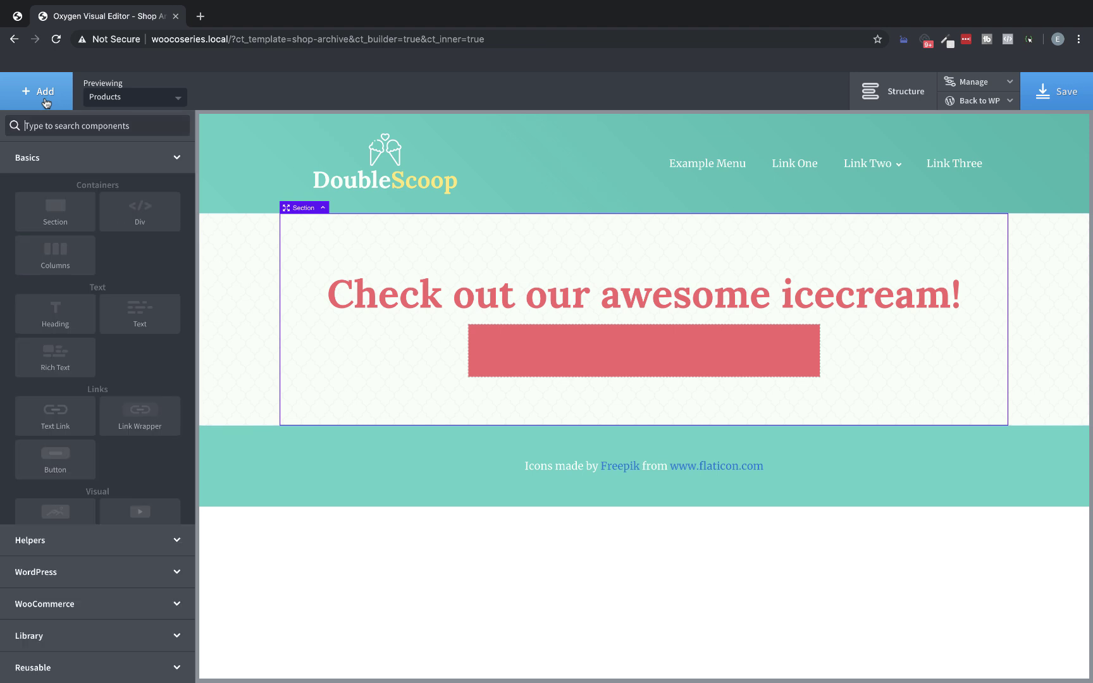
pyautogui.click(140, 314)
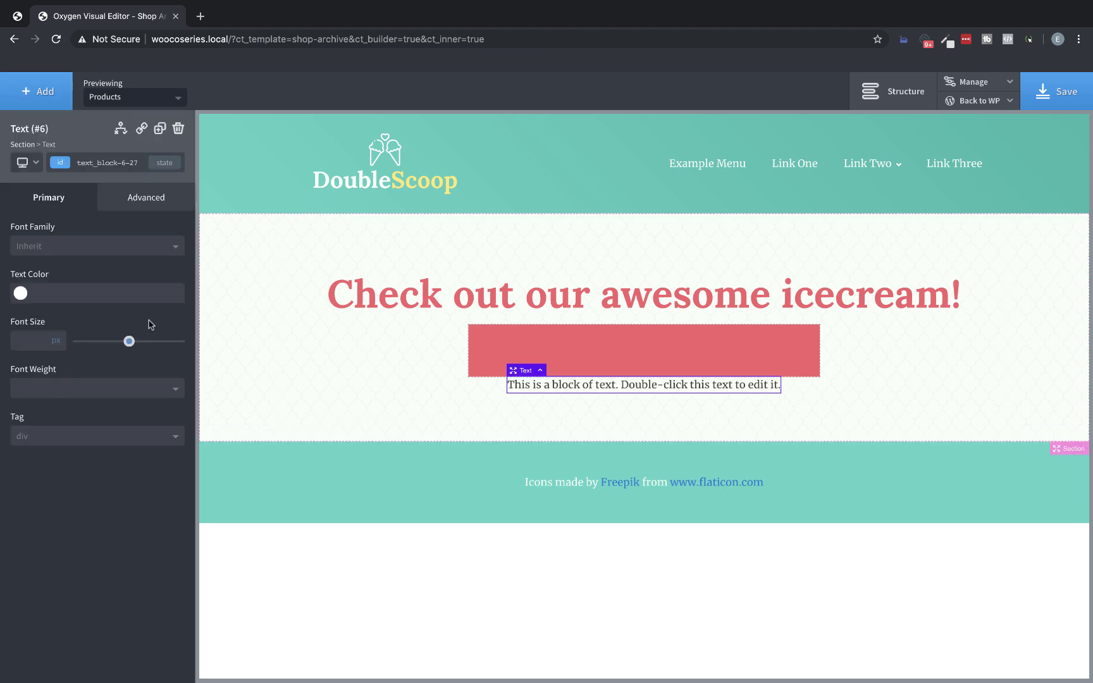
pyautogui.doubleClick(631, 388)
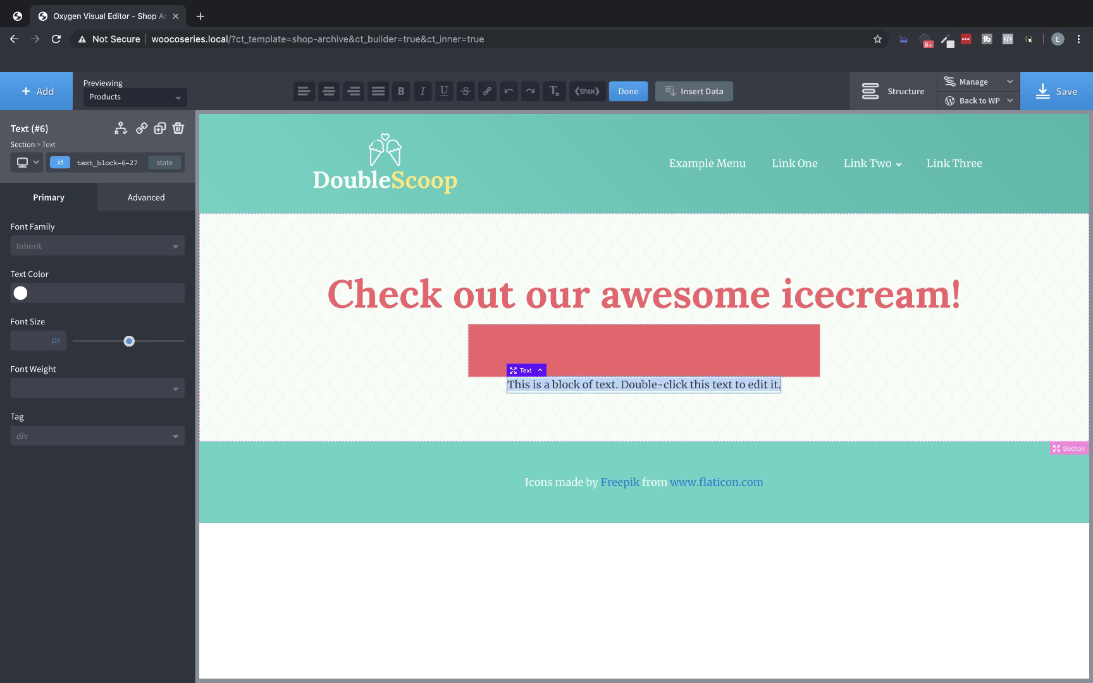
pyautogui.write('Our icecream is hand packed in insulated boxes and delivered by the most talented icecream delivery team ever!')
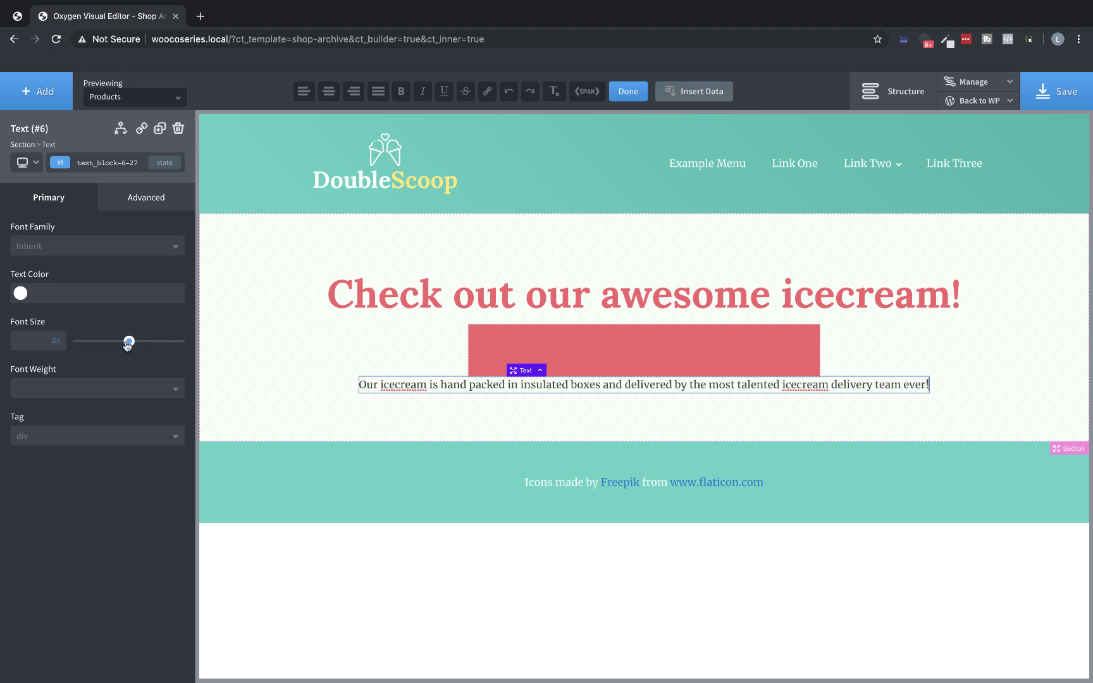
# - Set the paragraph's font size to 18 px and its text colour to English Green
pyautogui.moveTo(128, 341); pyautogui.dragTo(97, 347)
pyautogui.doubleClick(40, 345)
pyautogui.write('22')
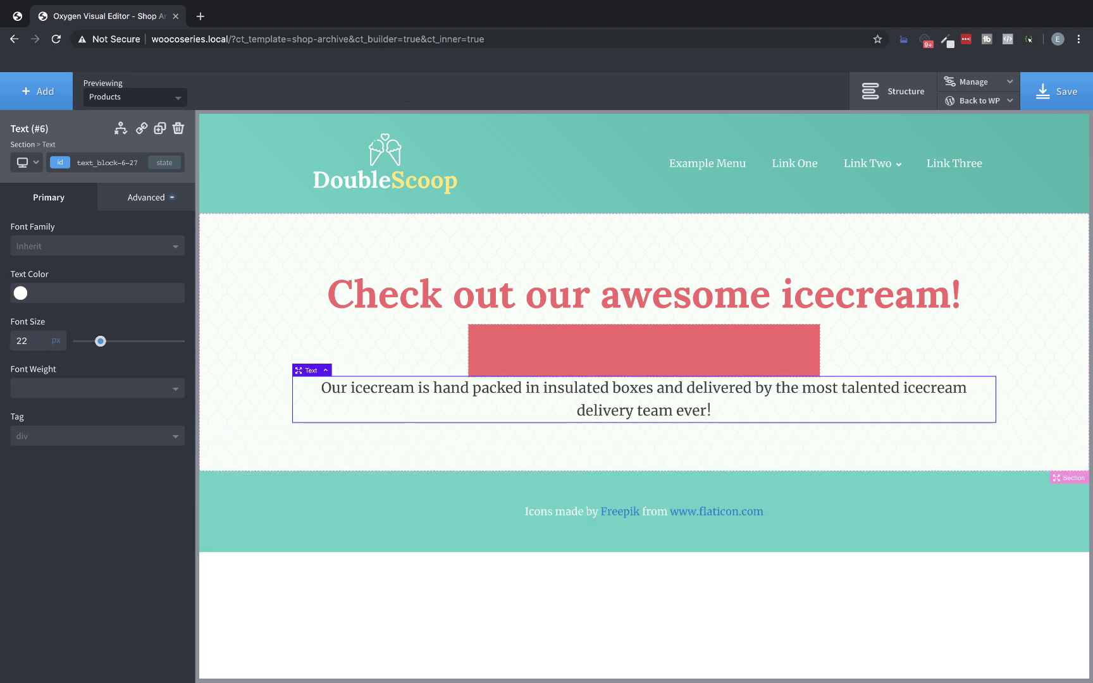
pyautogui.press('BackSpace')
pyautogui.press('BackSpace')
pyautogui.write('18')
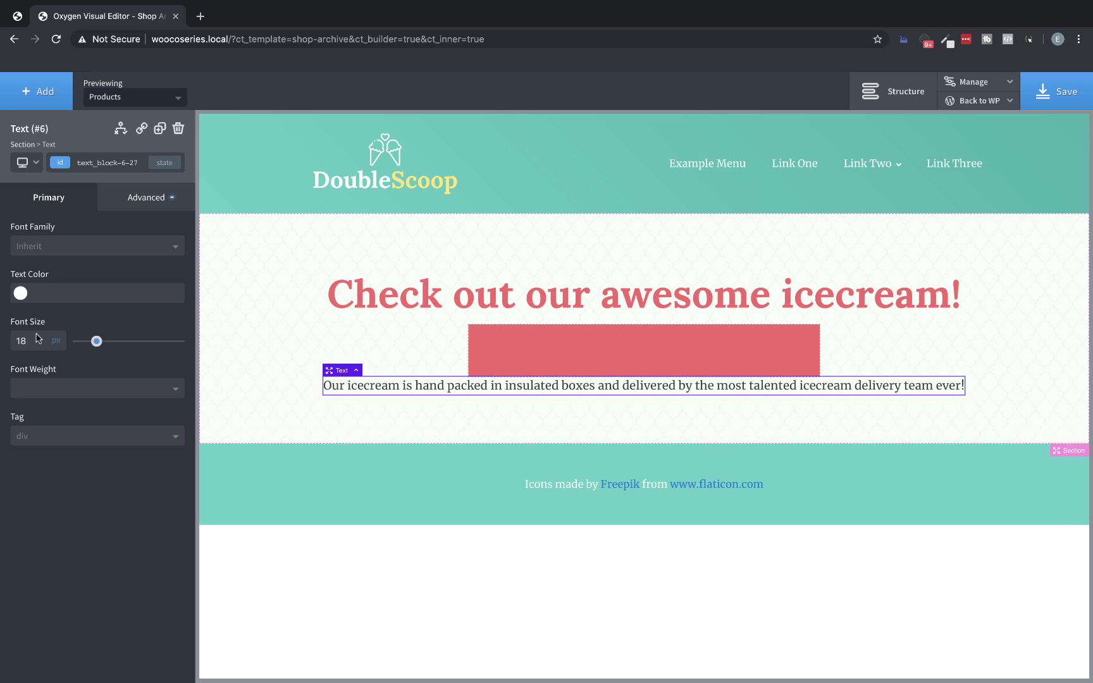
pyautogui.click(20, 293)
pyautogui.click(27, 457)
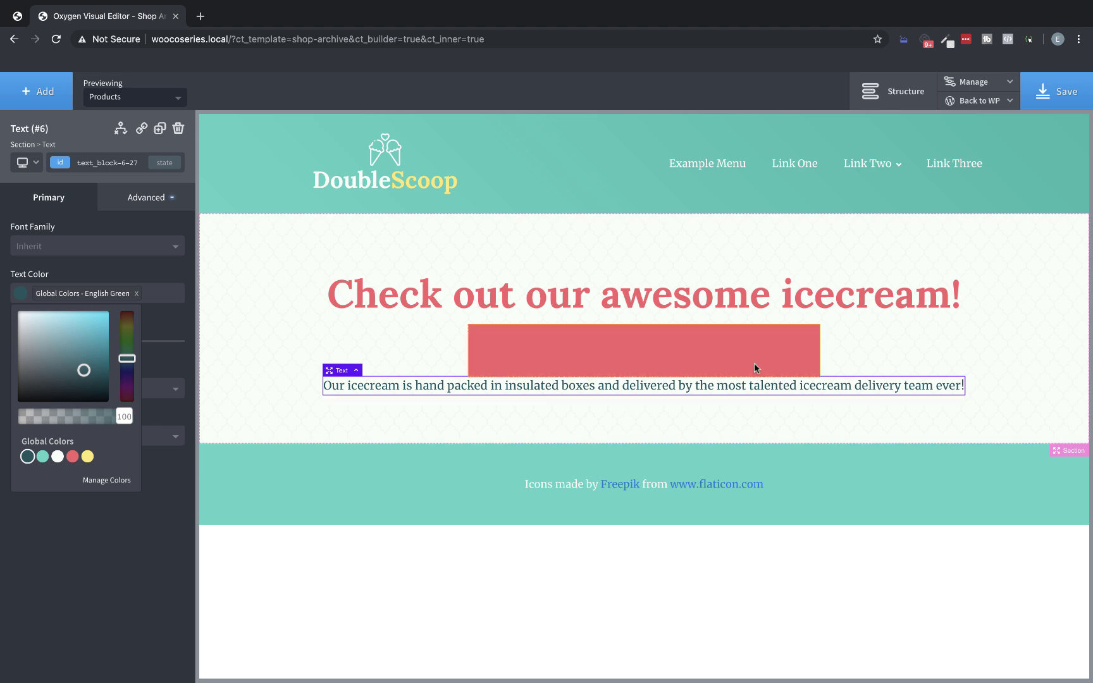
# - Duplicate the paragraph, change it to 'Now on to the good stuff!' and wrap 'good stuff!' in a span
pyautogui.click(160, 129)
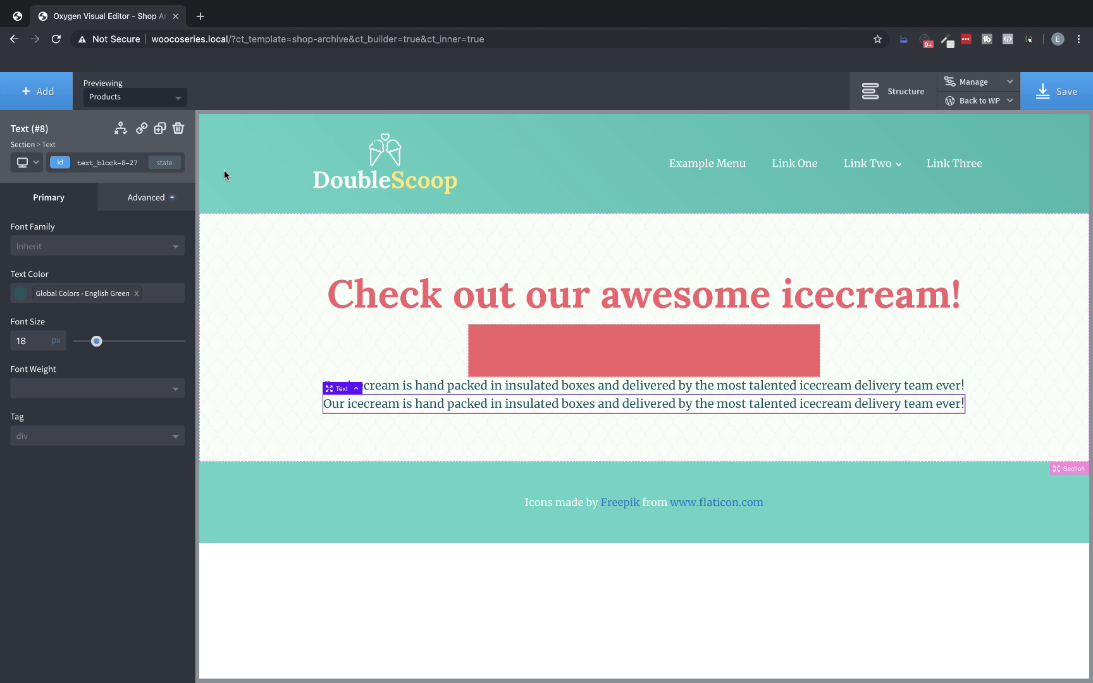
pyautogui.doubleClick(466, 412)
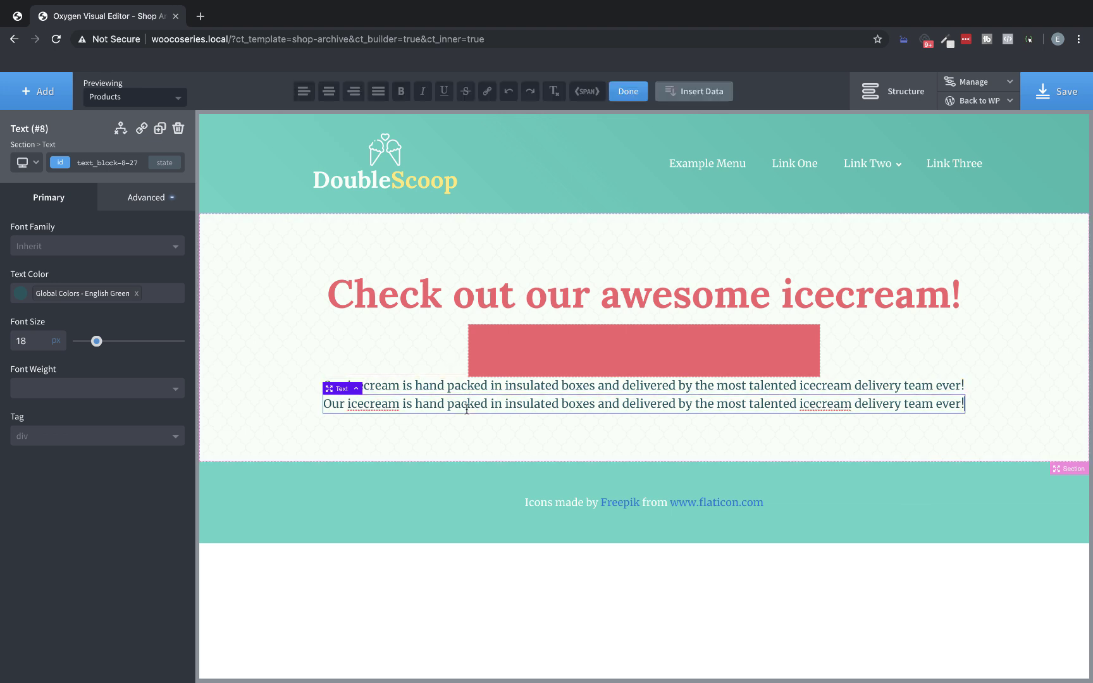
pyautogui.tripleClick(466, 410)
pyautogui.write('Now')
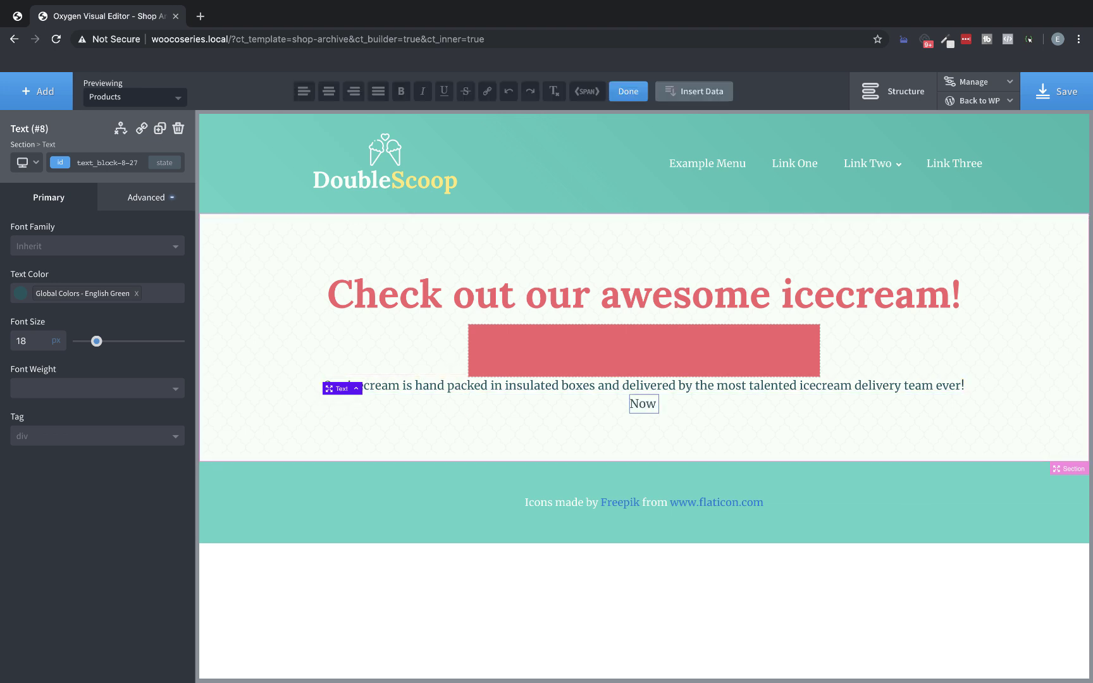
pyautogui.write(' on to the')
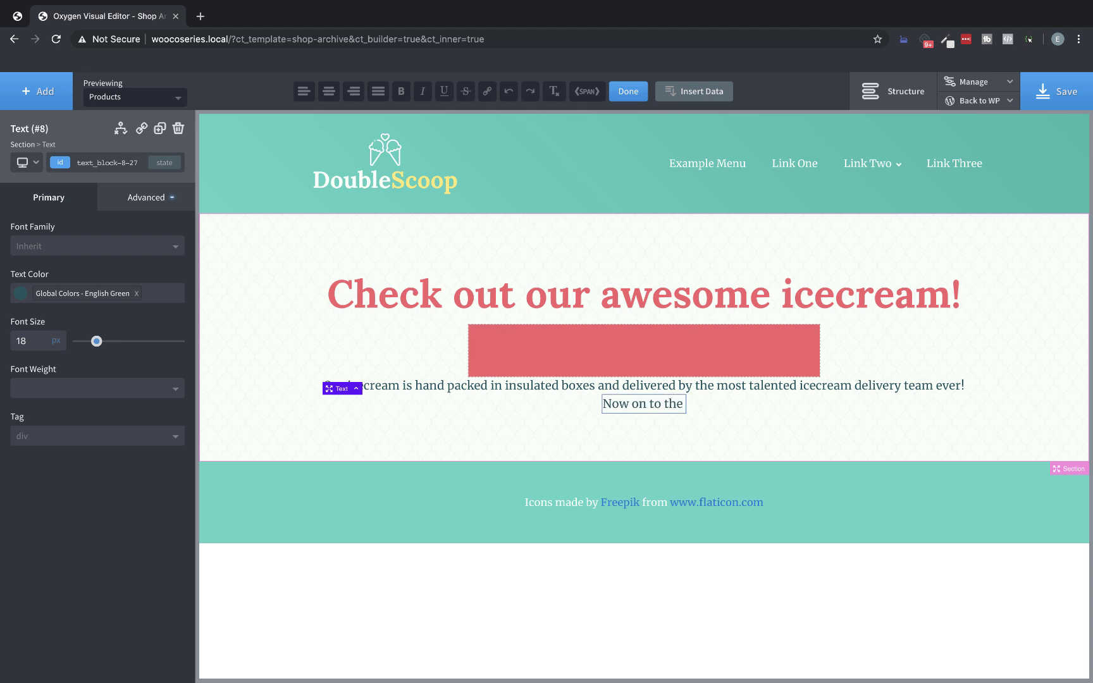
pyautogui.write(' good stuff!')
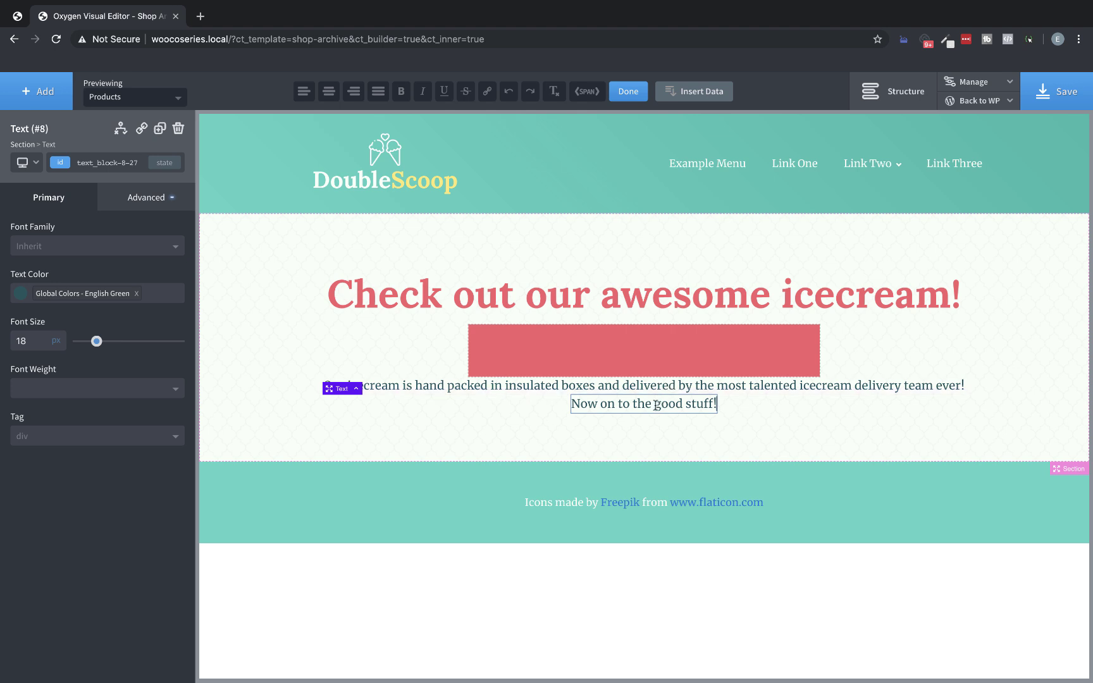
pyautogui.moveTo(656, 404); pyautogui.dragTo(713, 403)
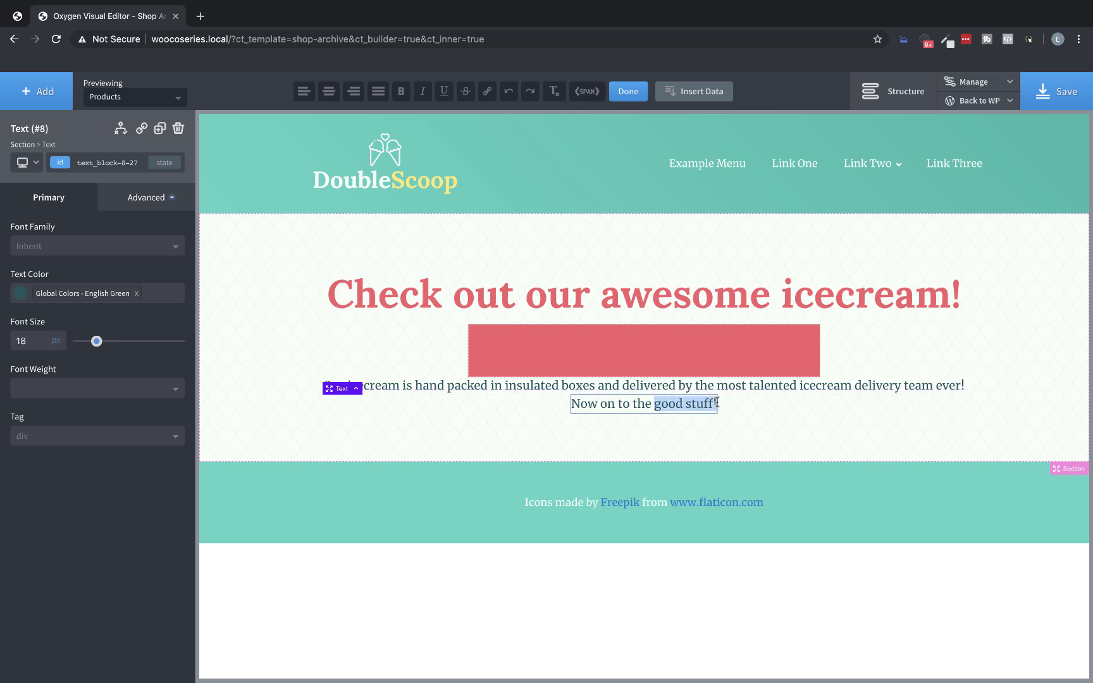
pyautogui.click(592, 96)
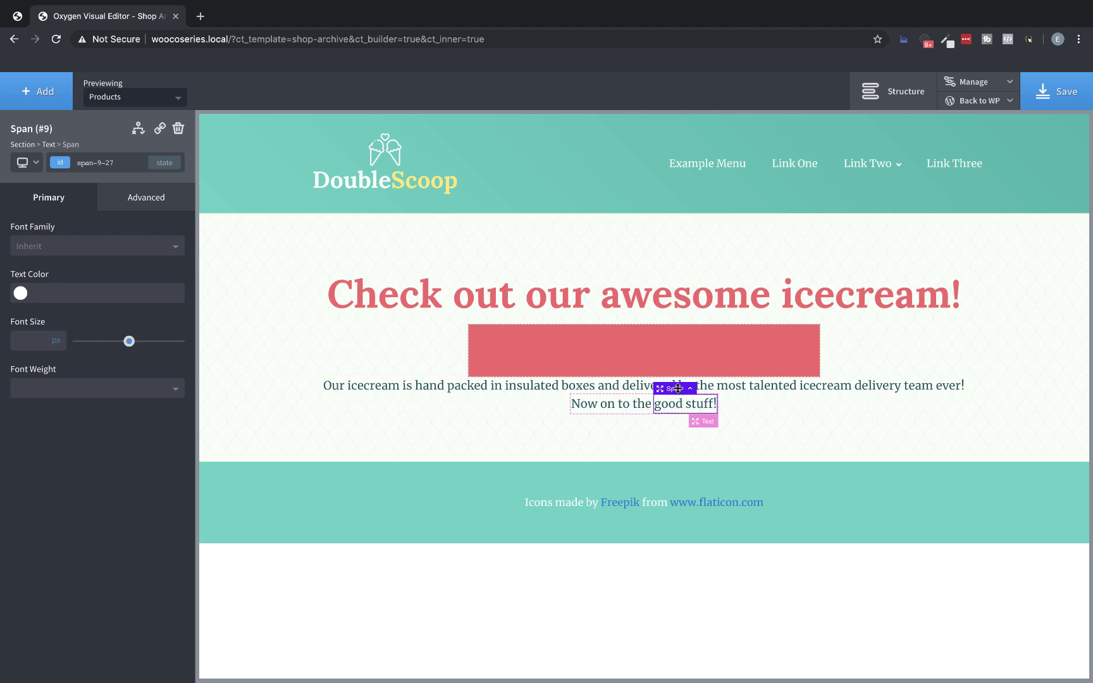
# - Give the 'good stuff!' span padding 5 top/bottom, 15 left/right, and a 5px left margin
pyautogui.click(908, 85)
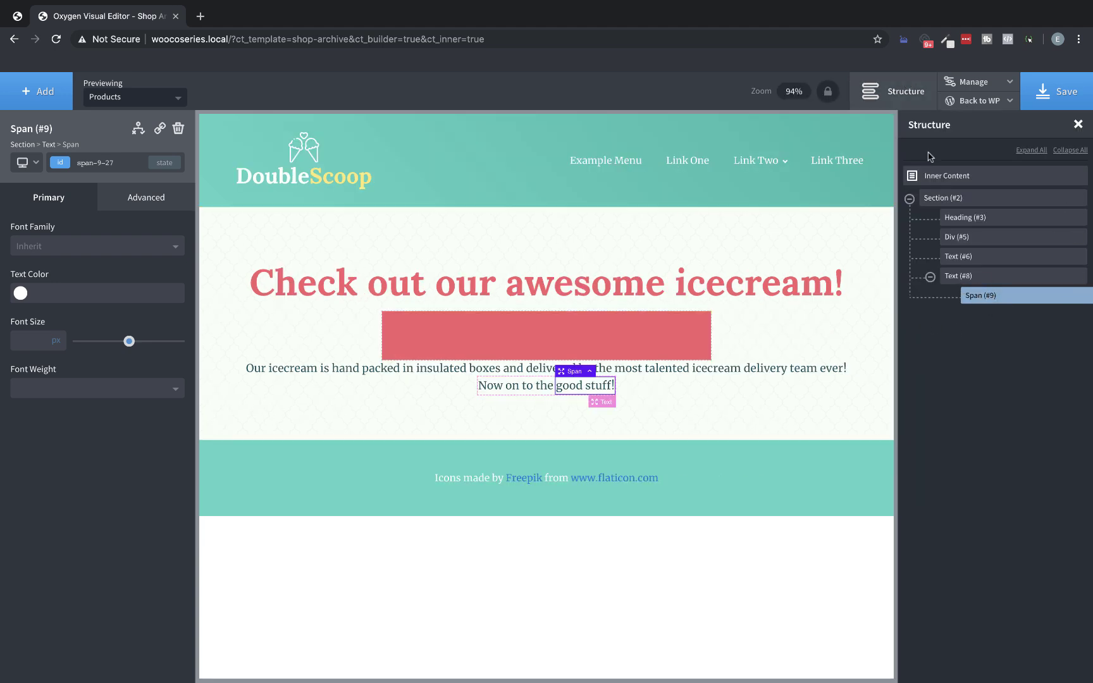
pyautogui.click(906, 96)
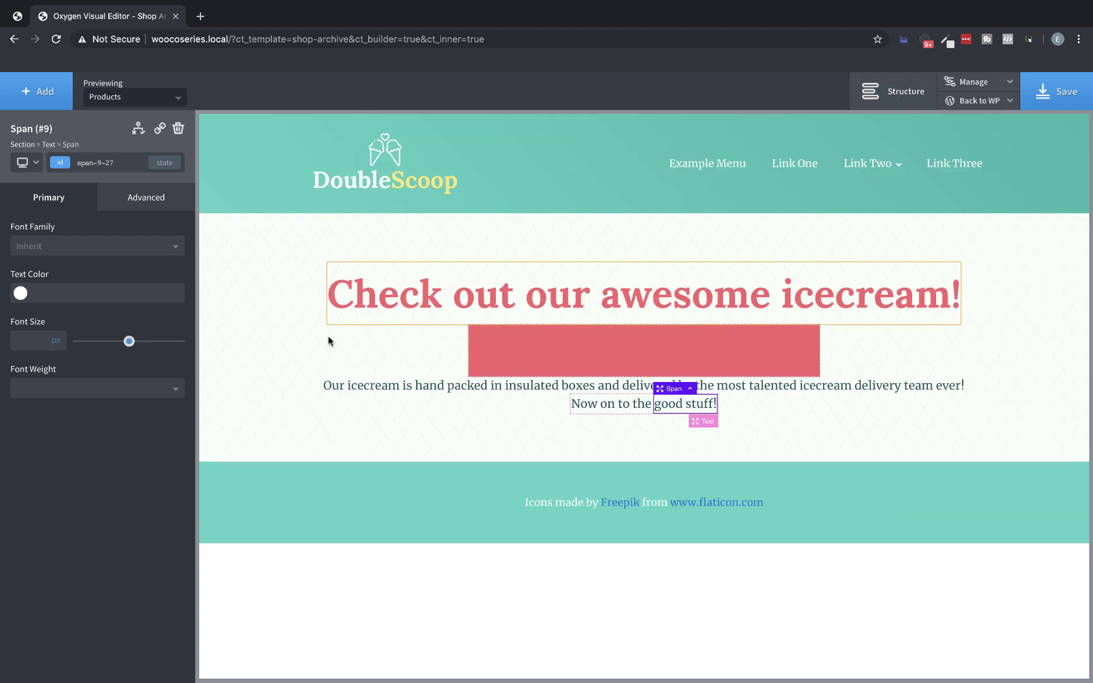
pyautogui.click(149, 201)
pyautogui.click(145, 269)
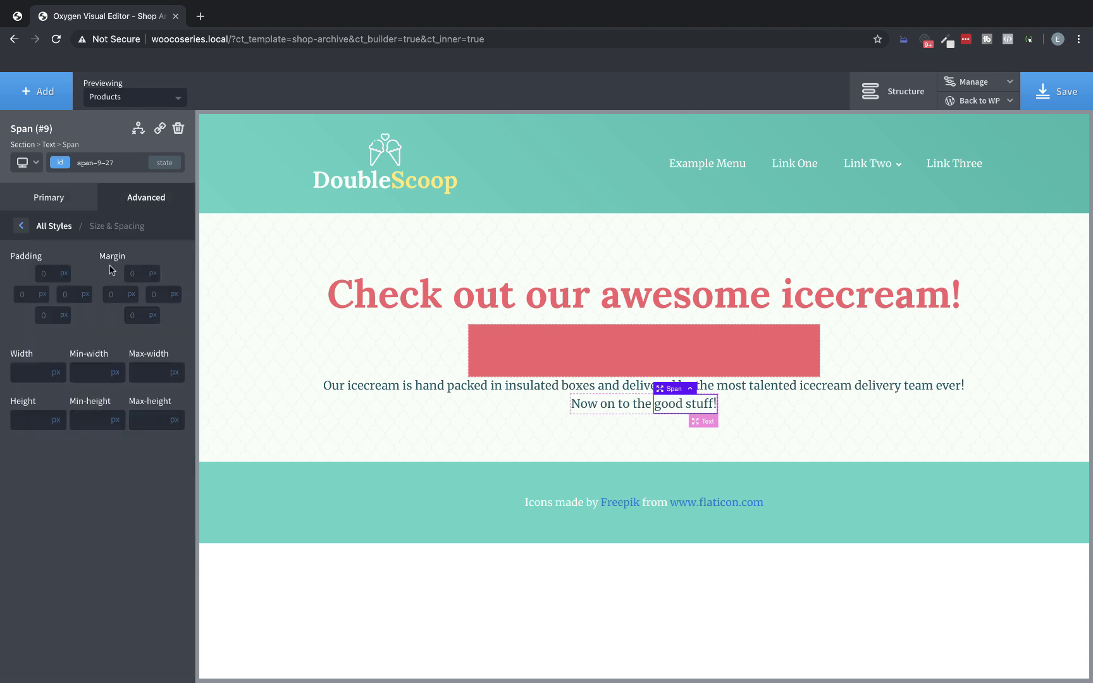
pyautogui.click(45, 274)
pyautogui.write('5')
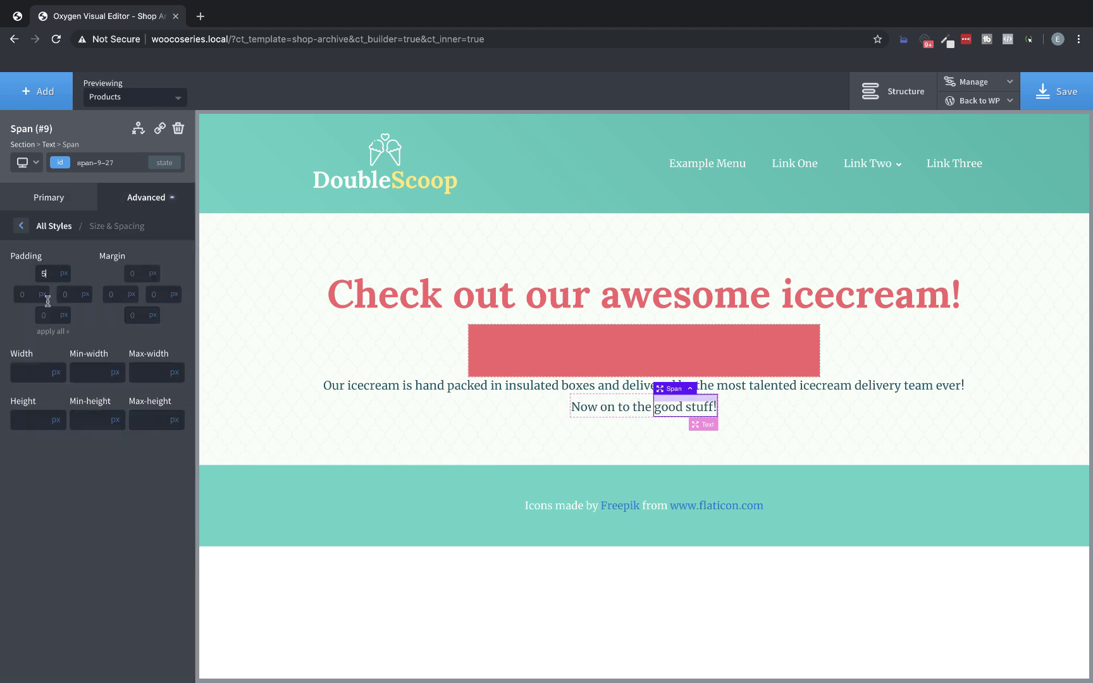
pyautogui.click(46, 315)
pyautogui.write('5')
pyautogui.click(26, 295)
pyautogui.write('15')
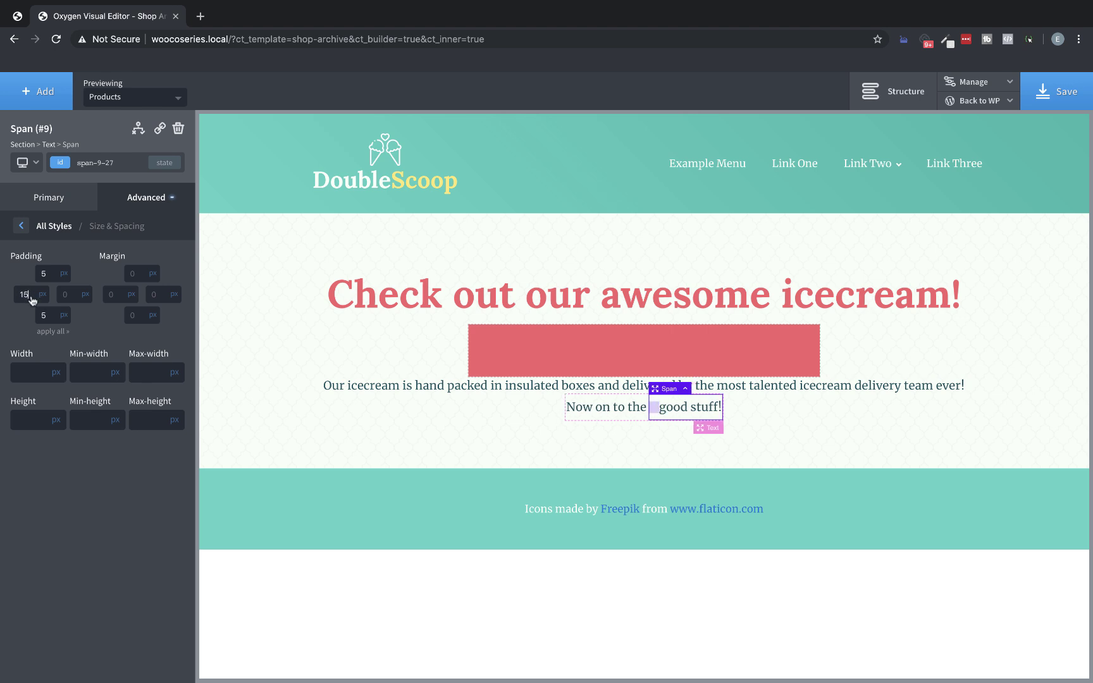
pyautogui.click(65, 295)
pyautogui.write('15')
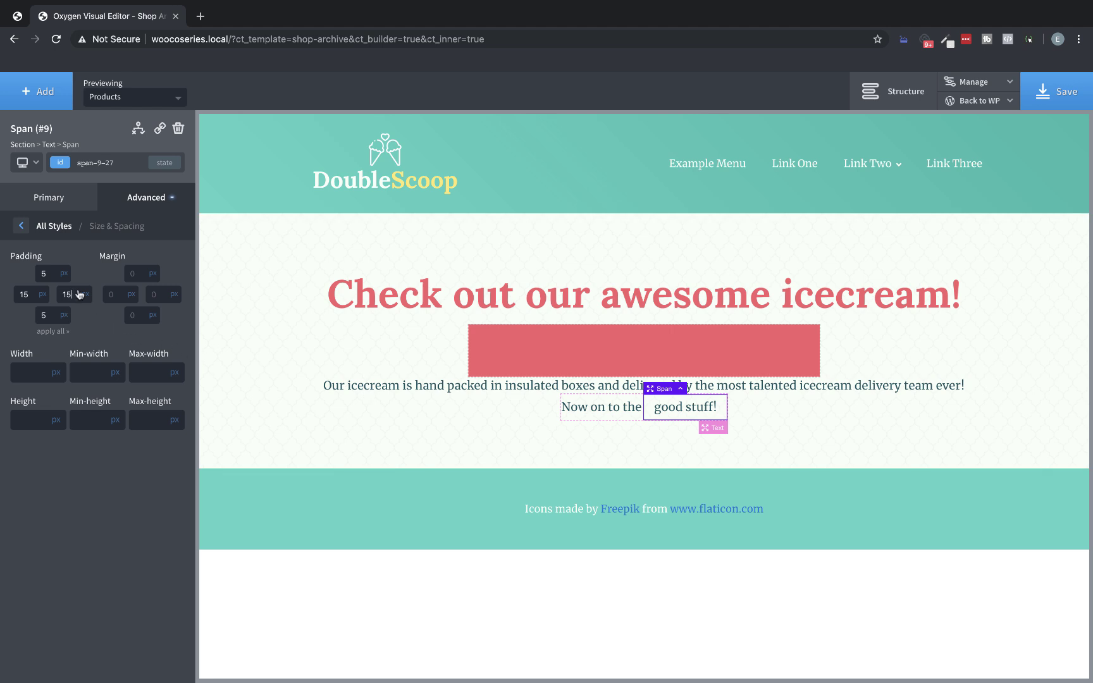
pyautogui.click(116, 295)
pyautogui.write('5')
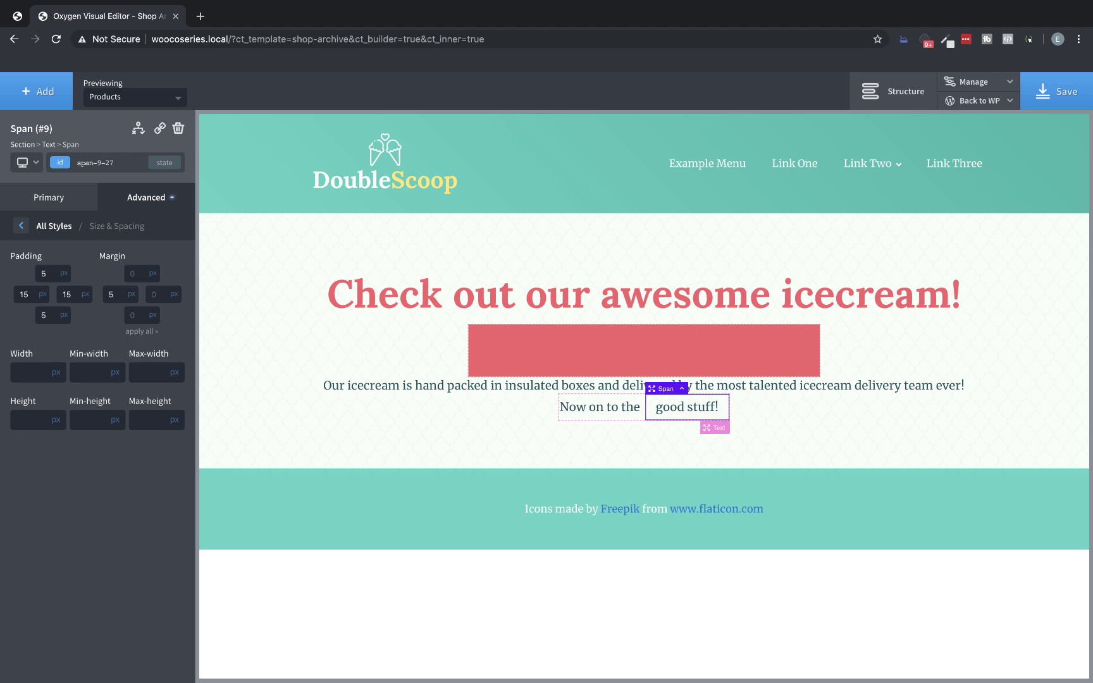
# - Give the span an English Green background
pyautogui.click(124, 207)
pyautogui.click(87, 238)
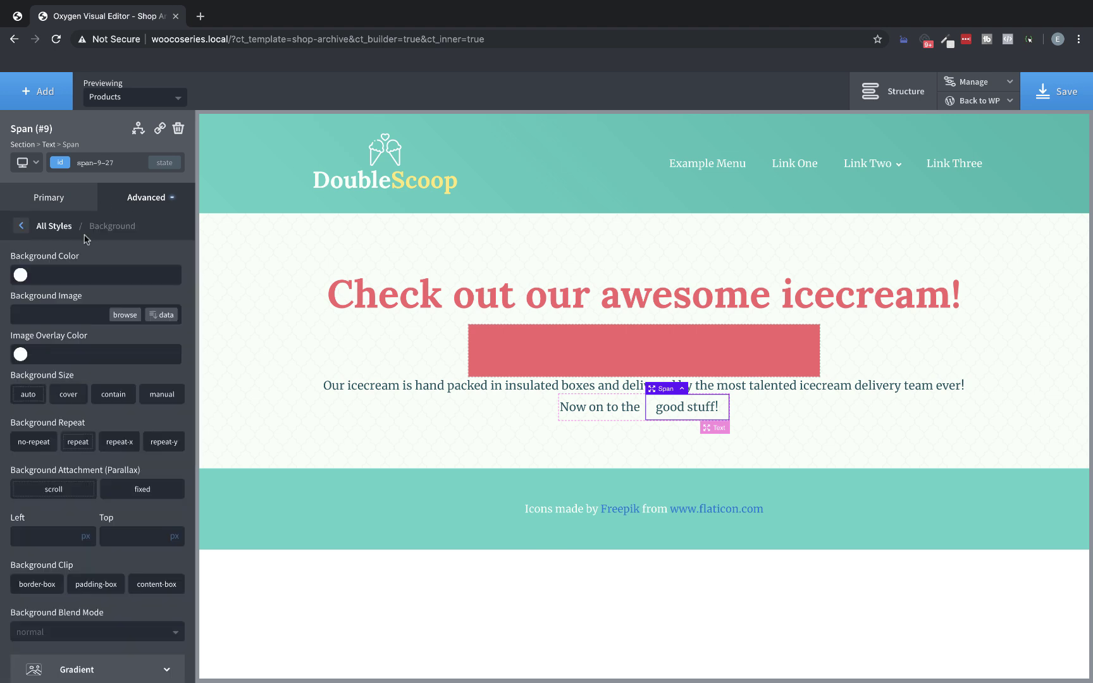
pyautogui.click(20, 276)
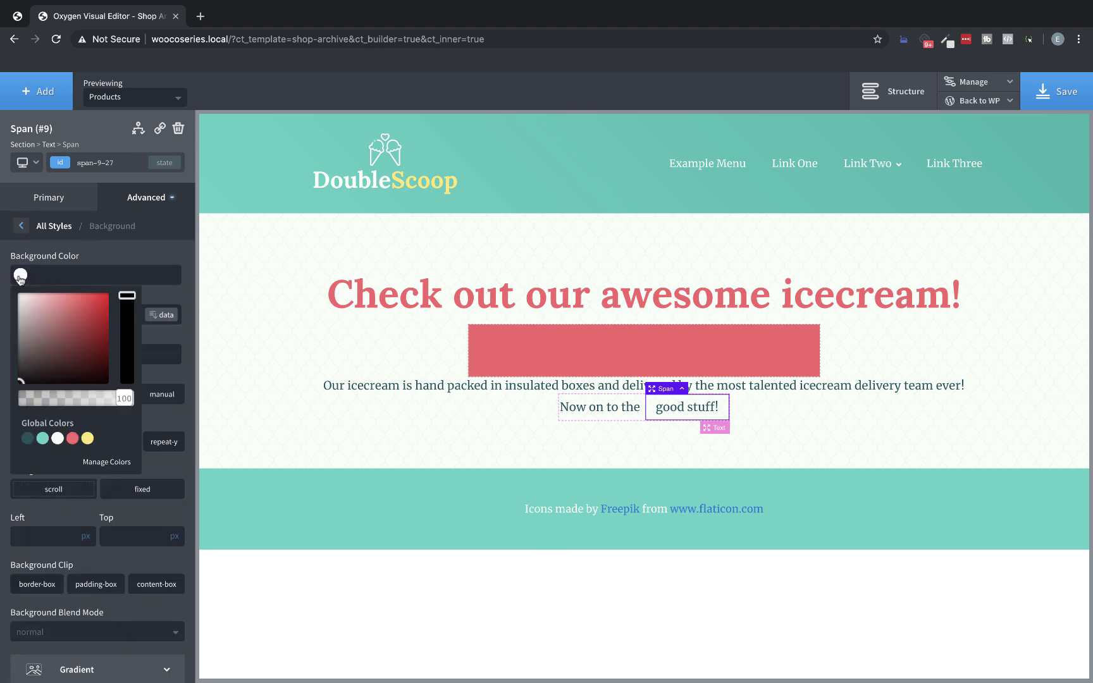
pyautogui.click(26, 439)
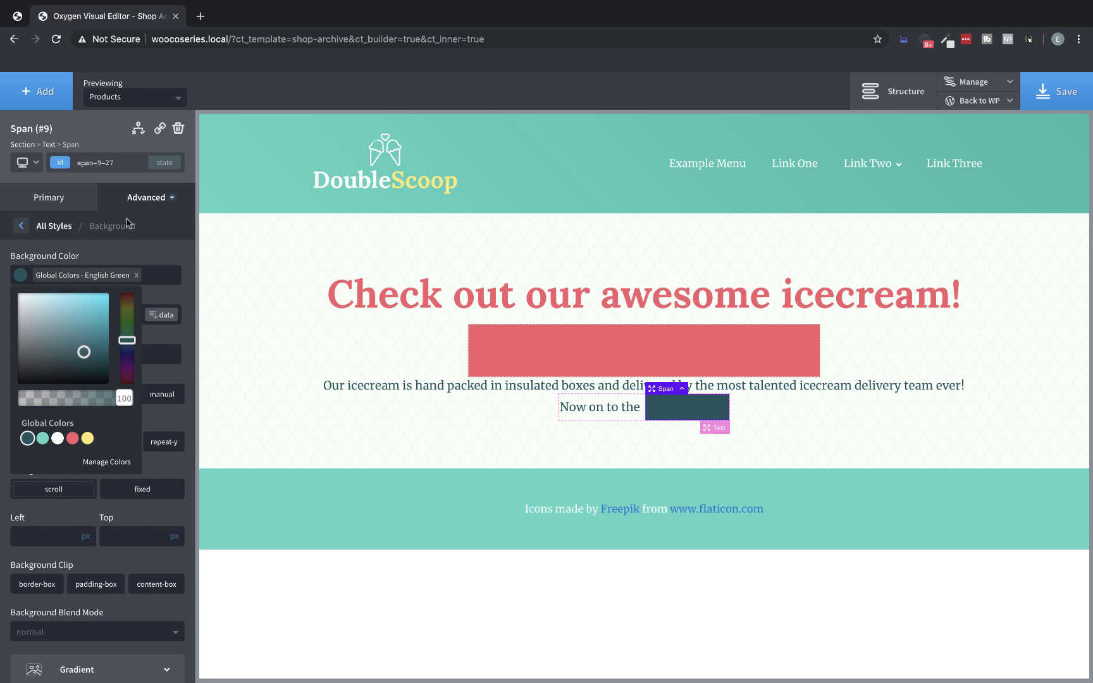
# - Make the span's text Maize with font weight 600
pyautogui.click(136, 202)
pyautogui.click(117, 336)
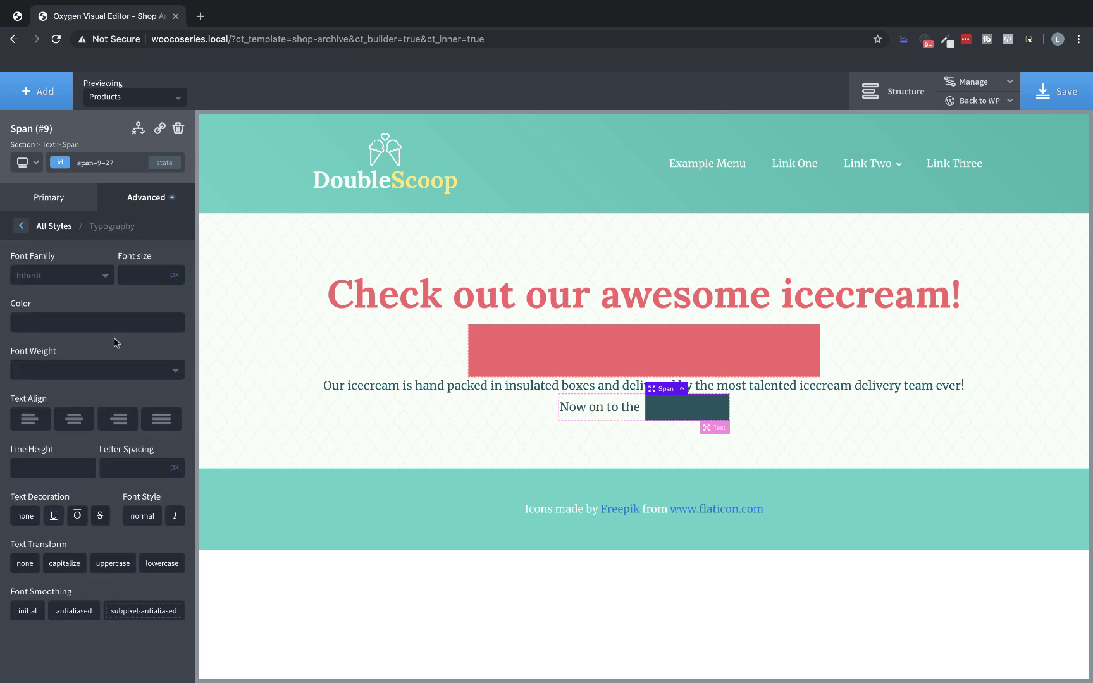
pyautogui.click(21, 323)
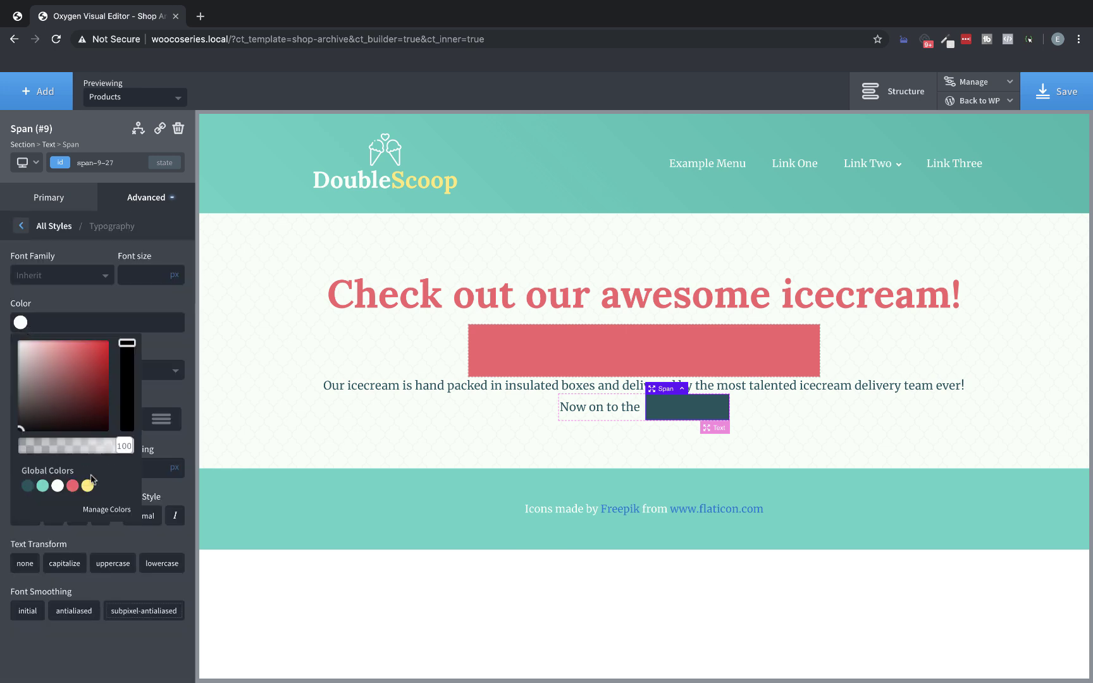
pyautogui.click(88, 486)
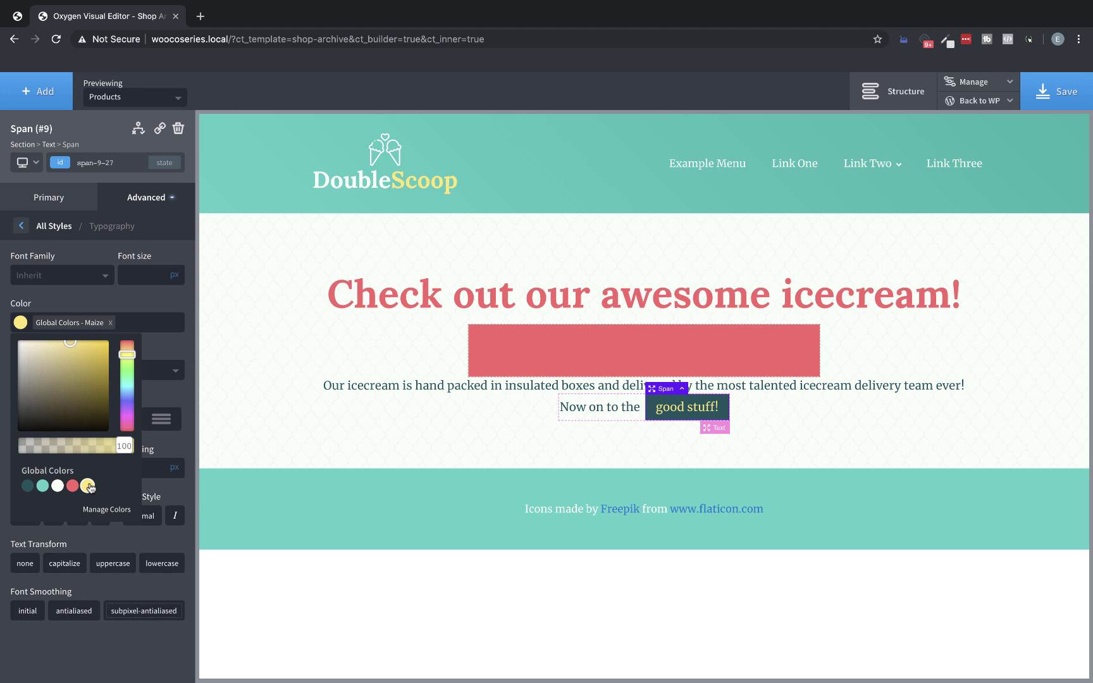
pyautogui.click(149, 247)
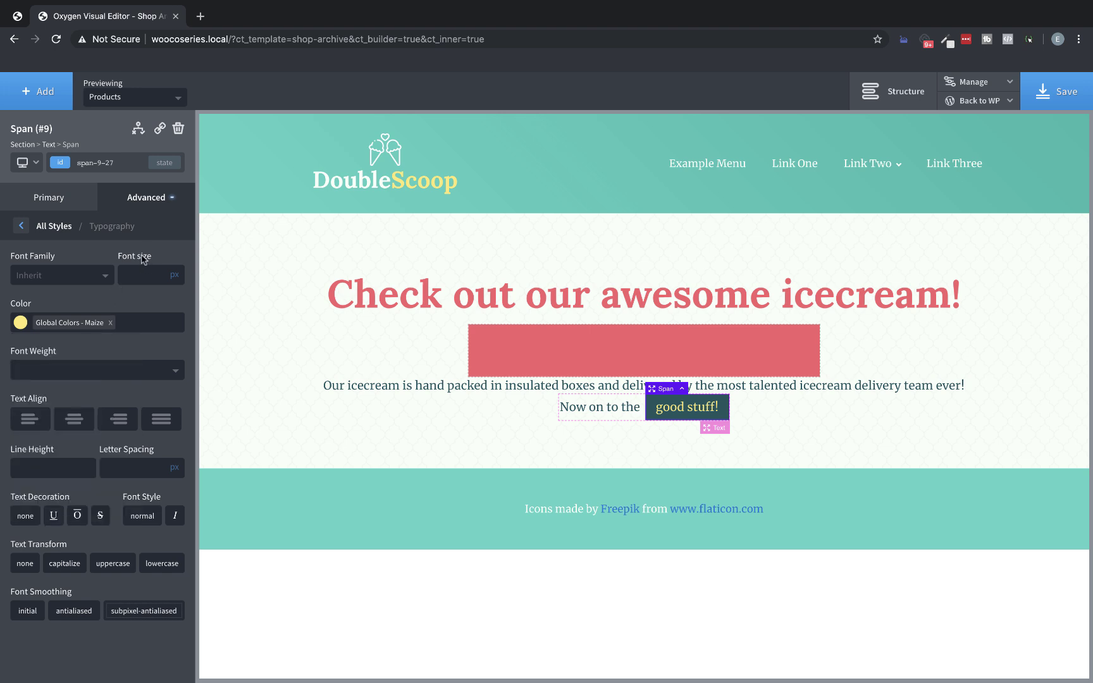
pyautogui.click(117, 371)
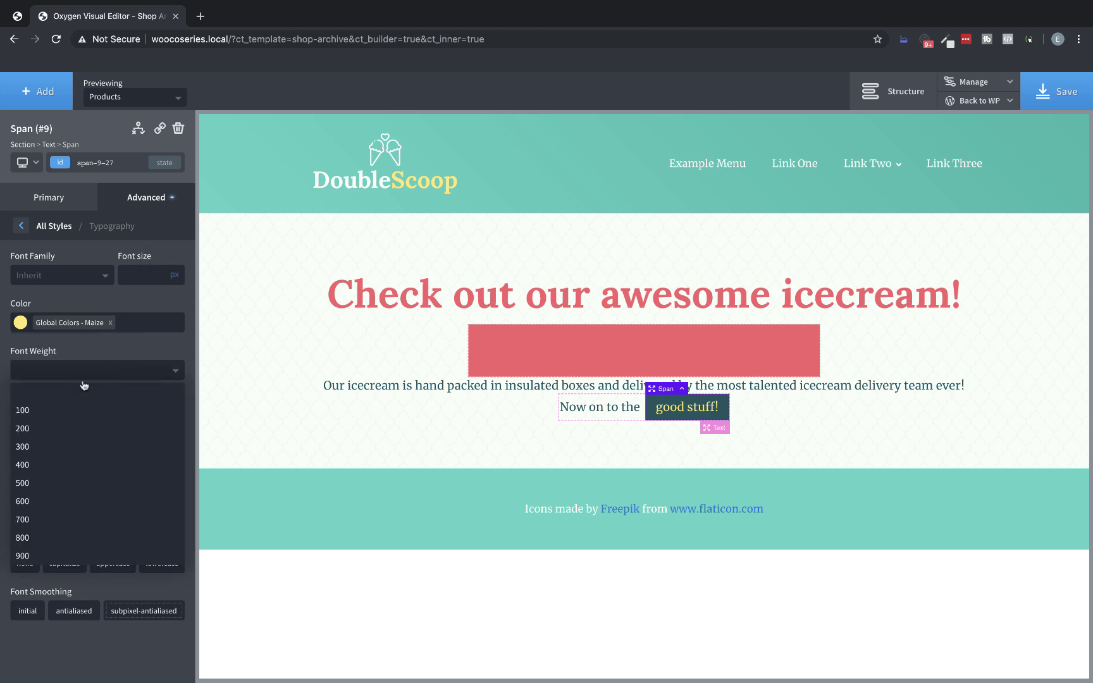
pyautogui.click(44, 500)
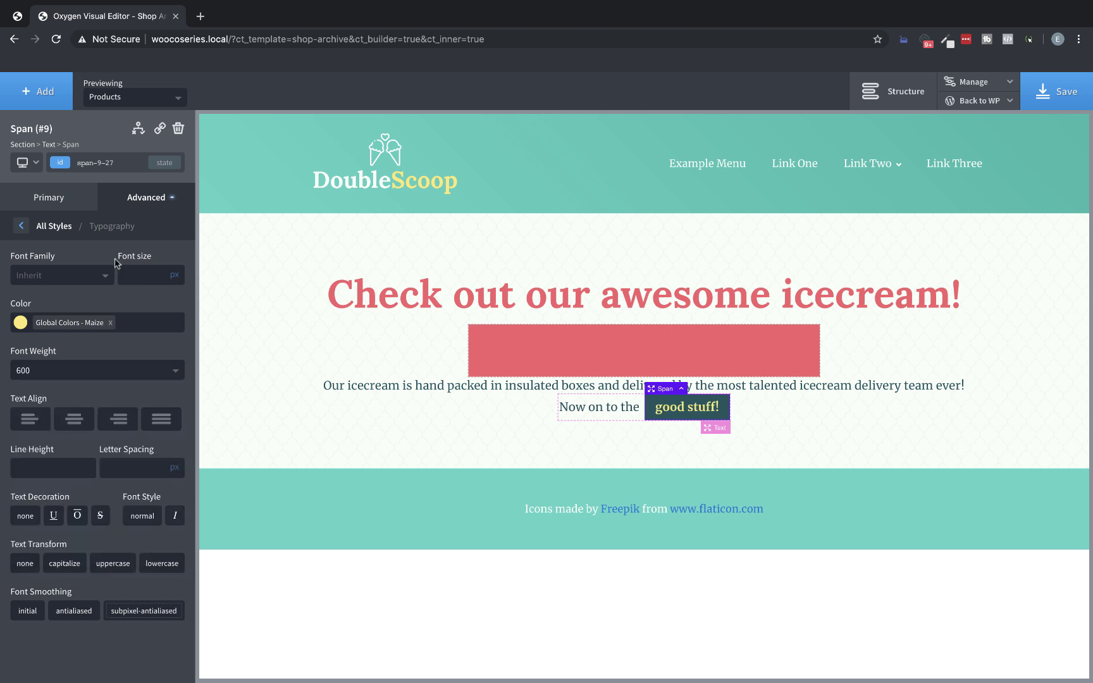
# - Round the span's corners with a 5px border radius
pyautogui.click(143, 198)
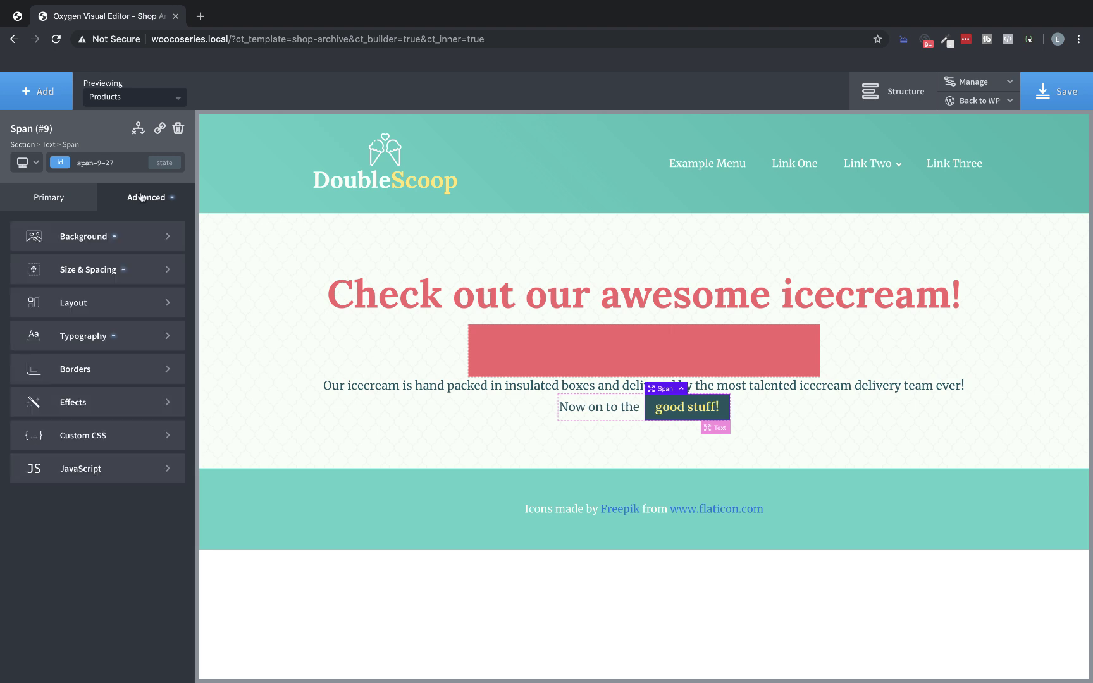
pyautogui.click(98, 373)
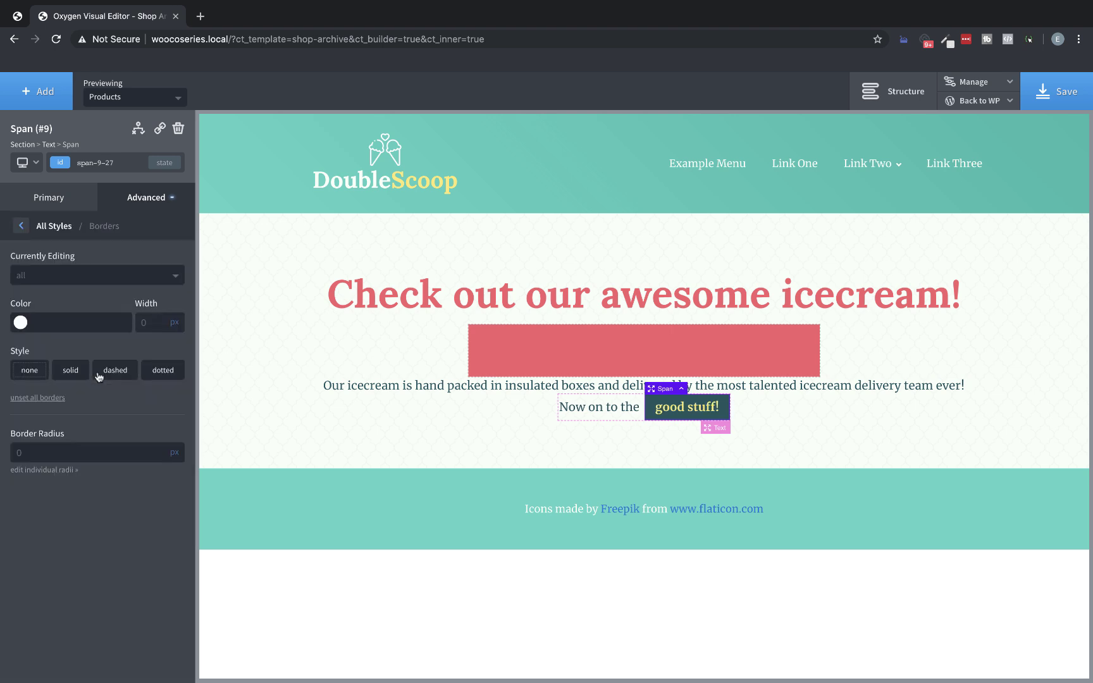
pyautogui.click(40, 447)
pyautogui.write('5')
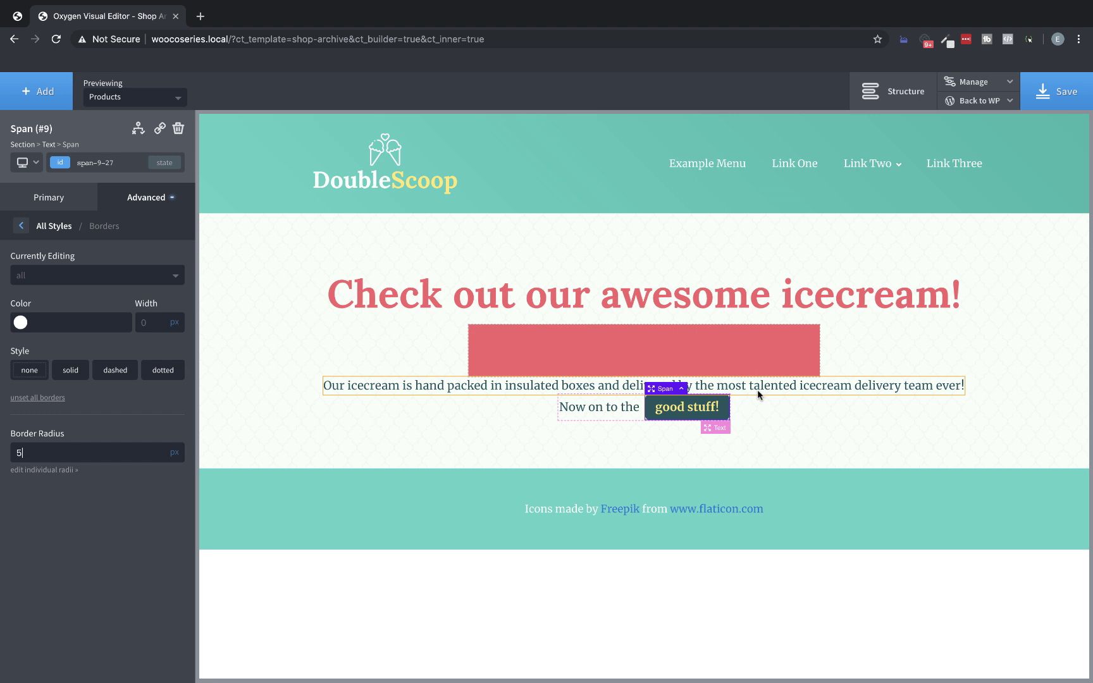
# - Set the headline's line height to 1.2
pyautogui.click(695, 295)
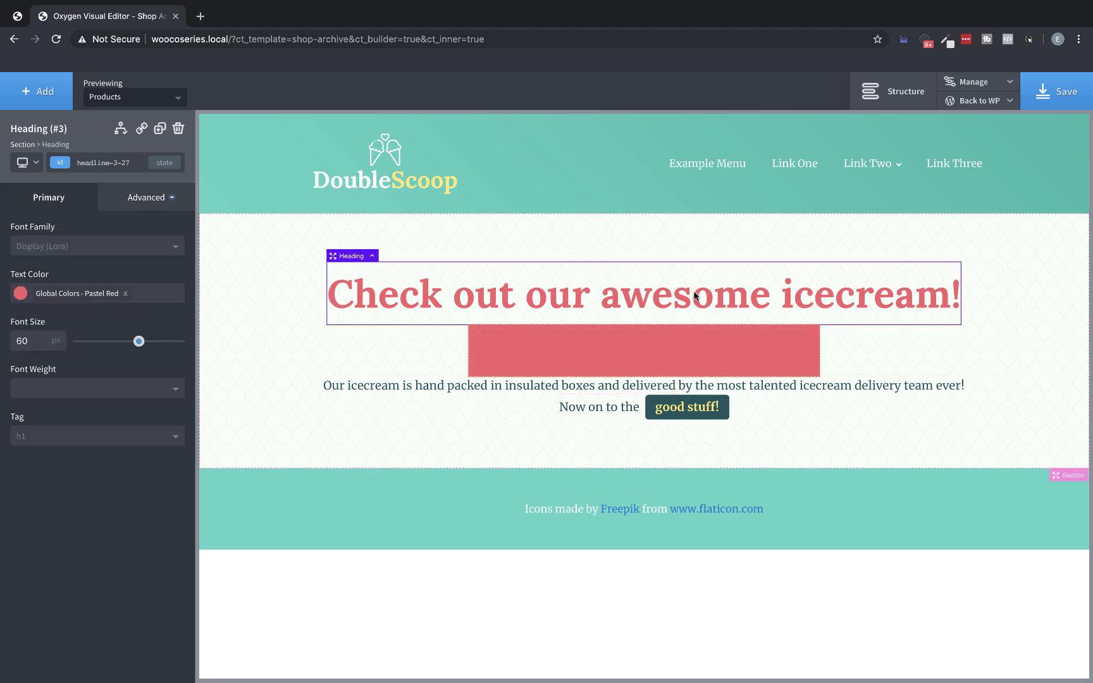
pyautogui.click(145, 198)
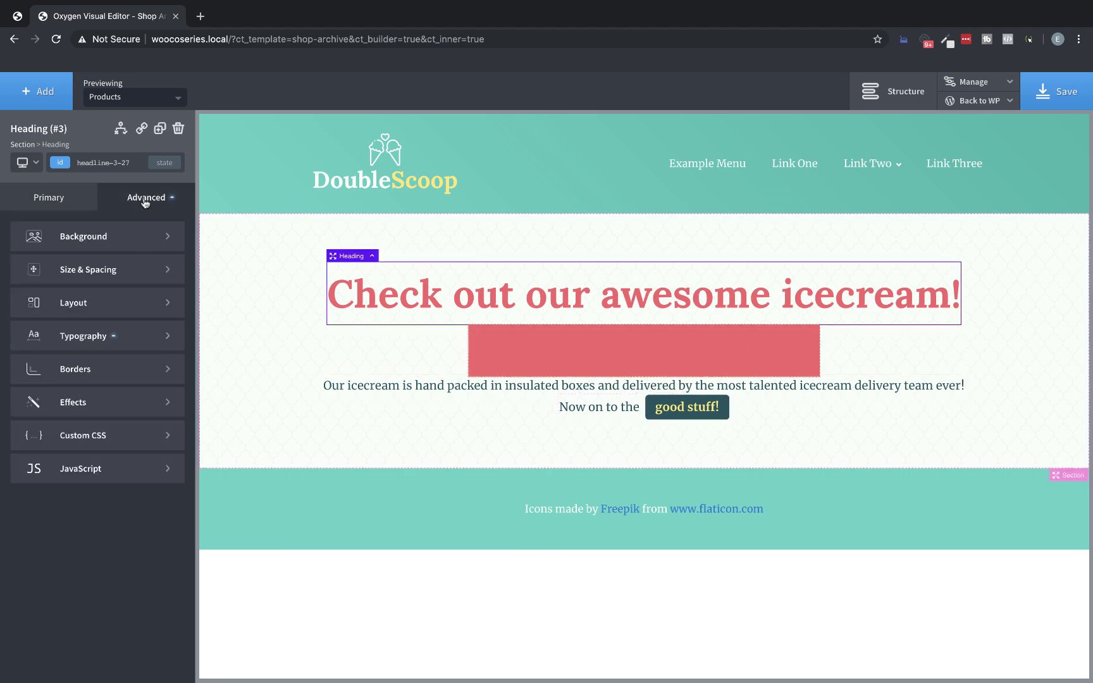
pyautogui.click(145, 335)
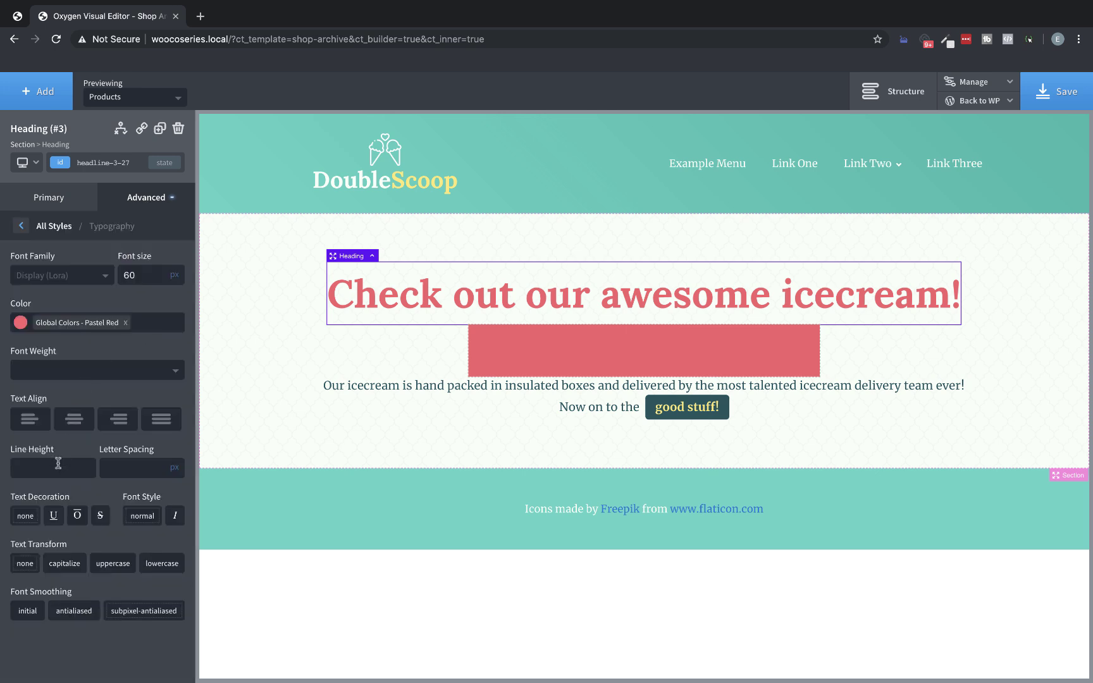
pyautogui.write('1.2')
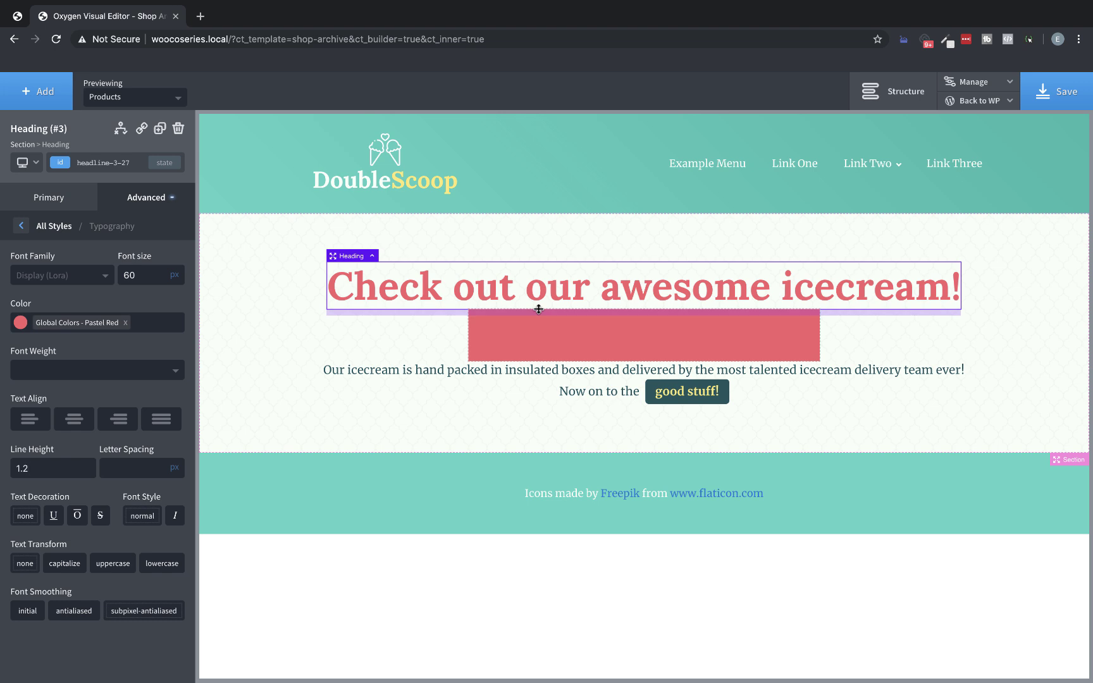
# - Add bottom margins of about 13px to headline and divider, 12px to the paragraph, and save
pyautogui.moveTo(539, 310); pyautogui.dragTo(540, 323)
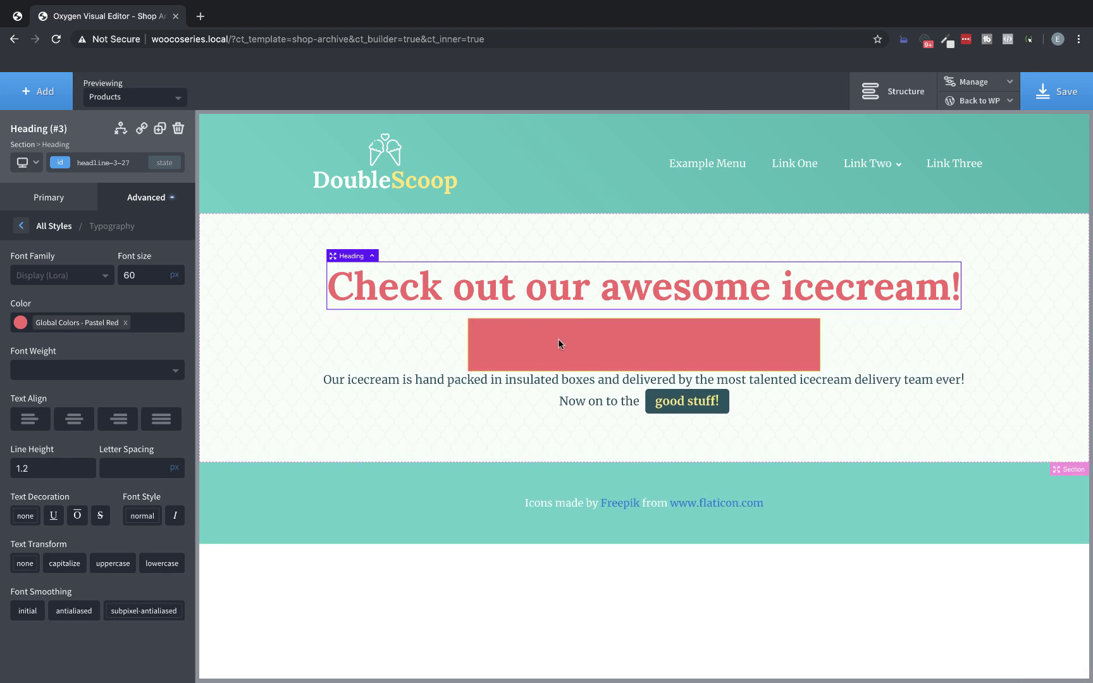
pyautogui.click(558, 340)
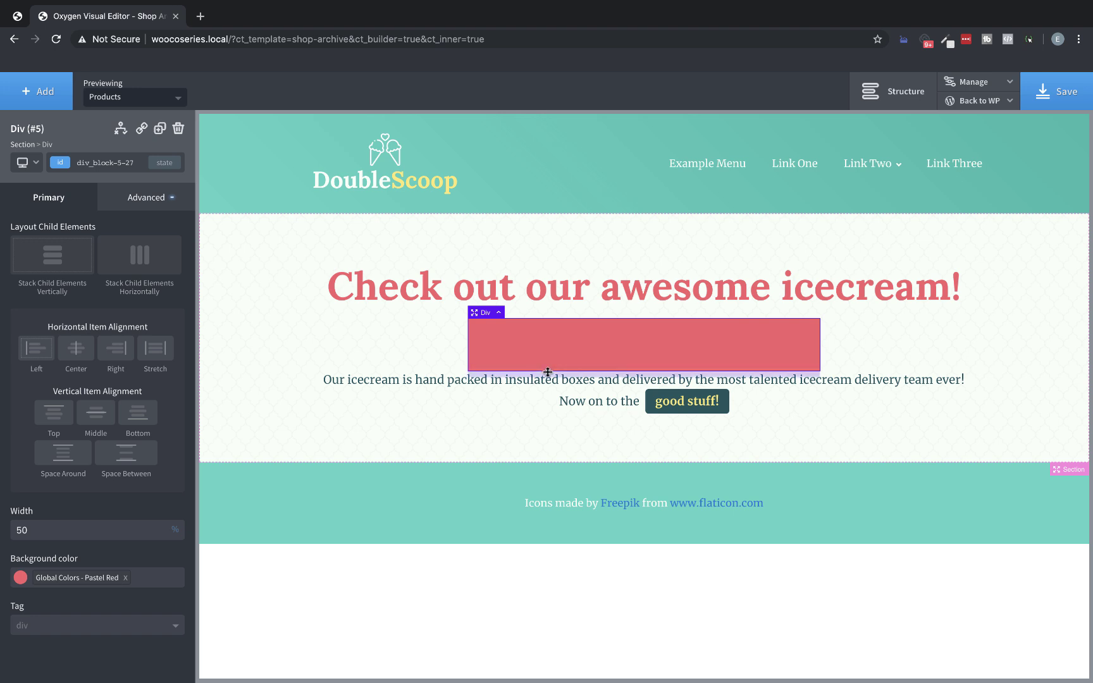
pyautogui.moveTo(548, 372); pyautogui.dragTo(548, 385)
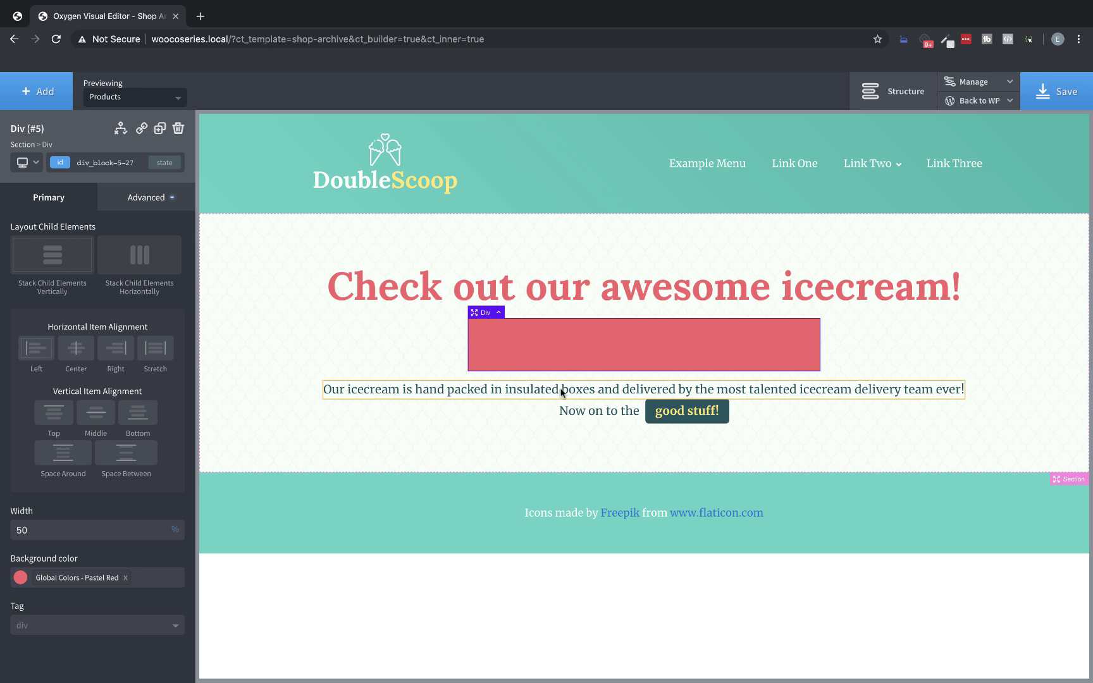
pyautogui.click(565, 392)
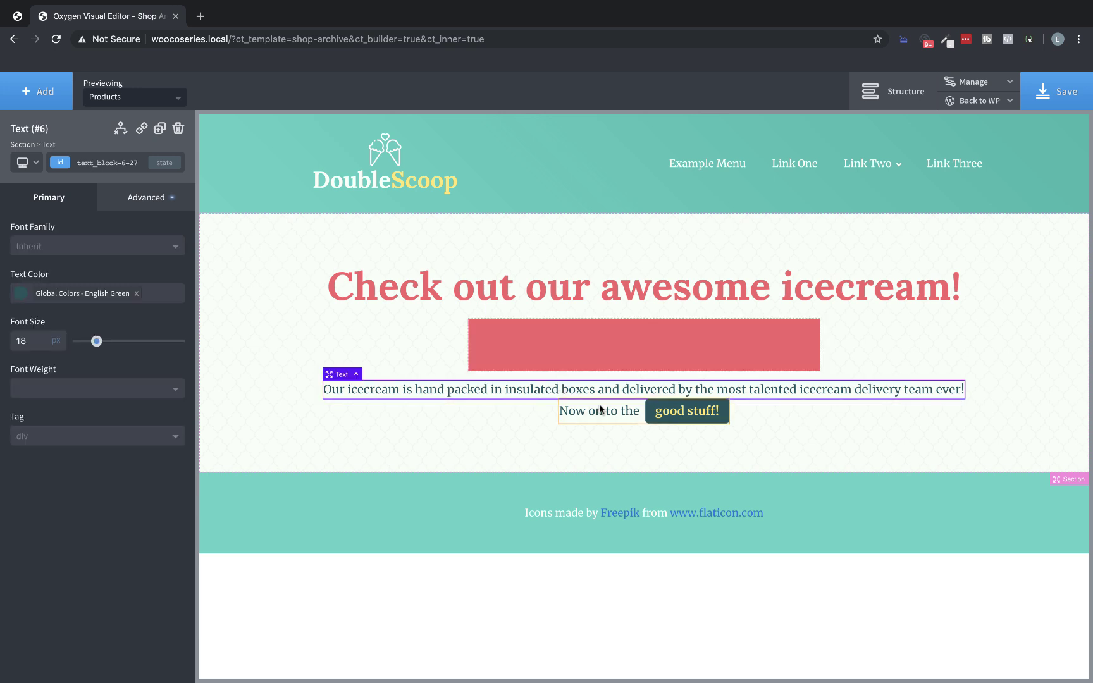
pyautogui.moveTo(599, 402); pyautogui.dragTo(600, 410)
pyautogui.click(1074, 82)
# - Preview the live shop page in a new frontend tab, then return to the editor tab
pyautogui.moveTo(995, 108)
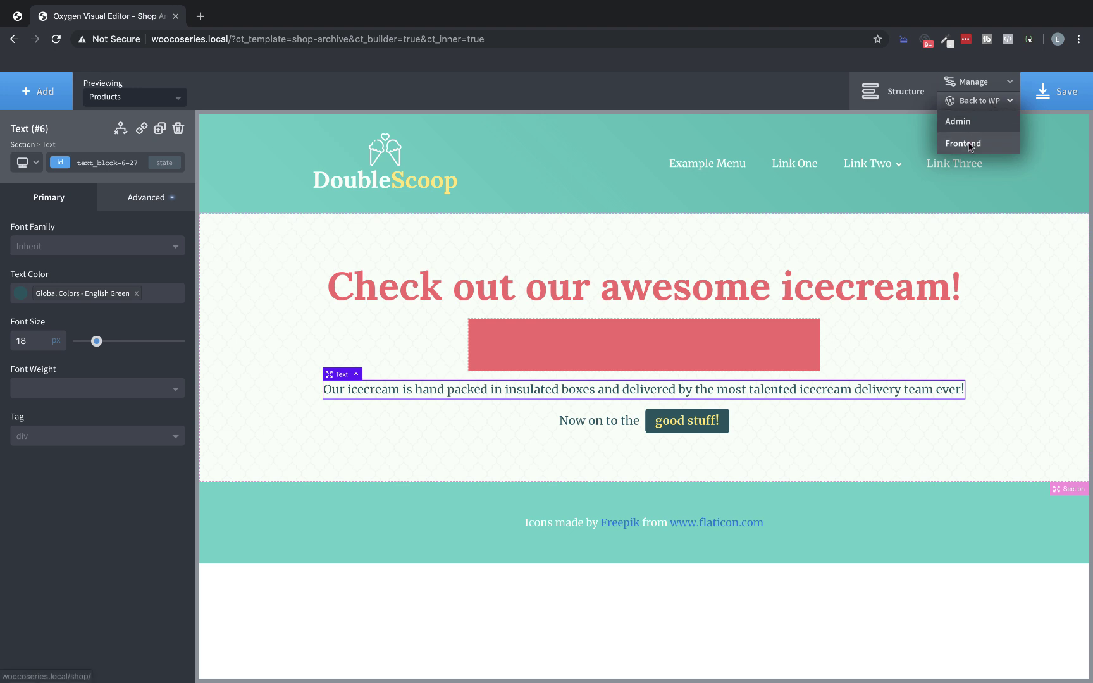
pyautogui.rightClick(967, 143)
pyautogui.click(912, 148)
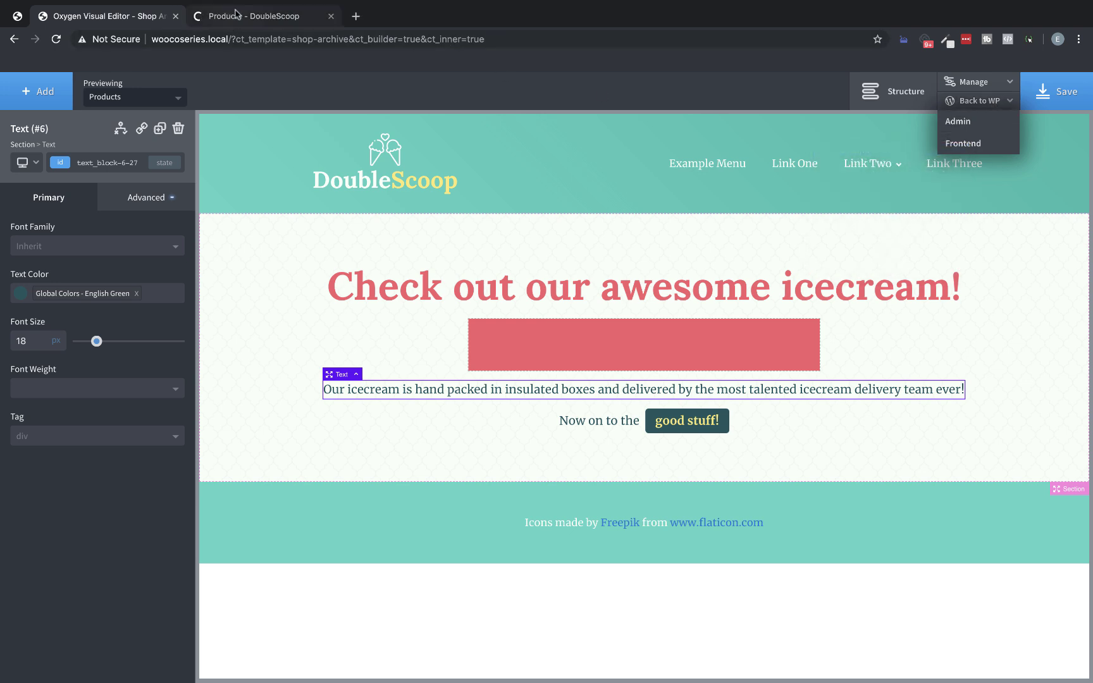
pyautogui.click(253, 16)
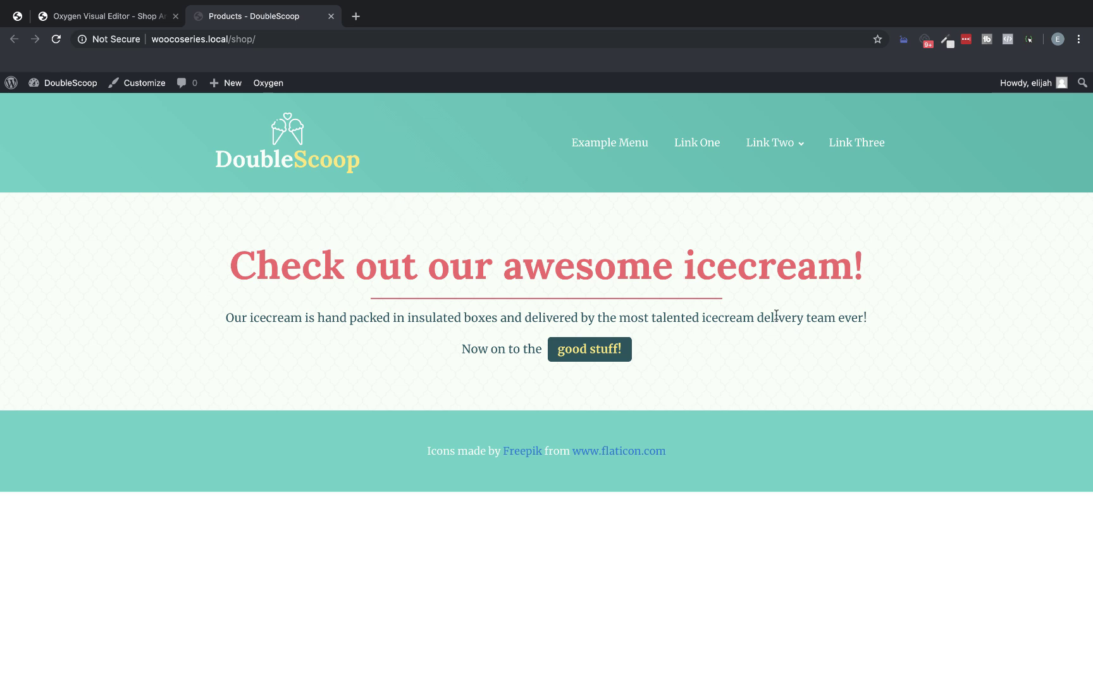
pyautogui.click(128, 14)
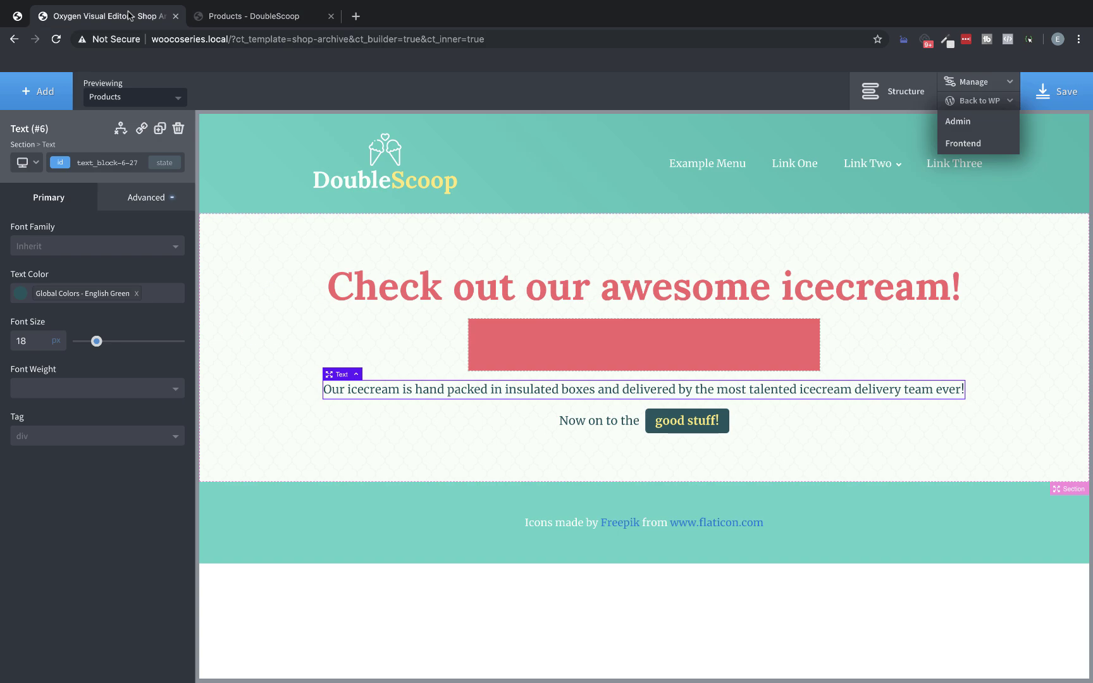
# - Add a WooCommerce Products List component to the main content section
pyautogui.click(349, 448)
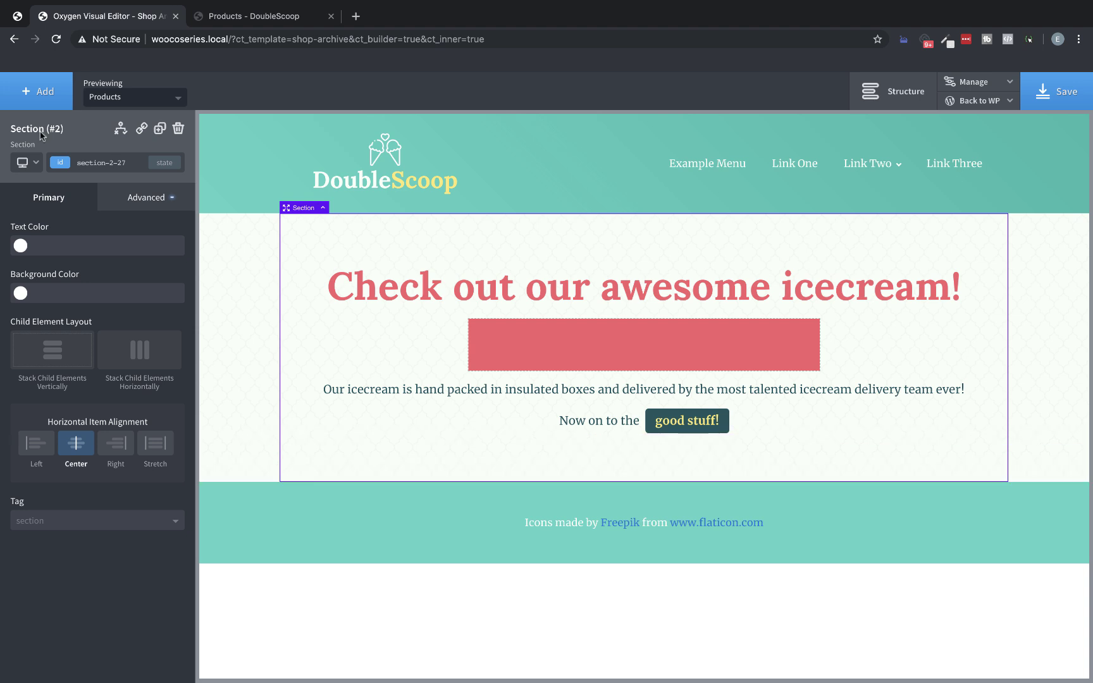
pyautogui.click(26, 93)
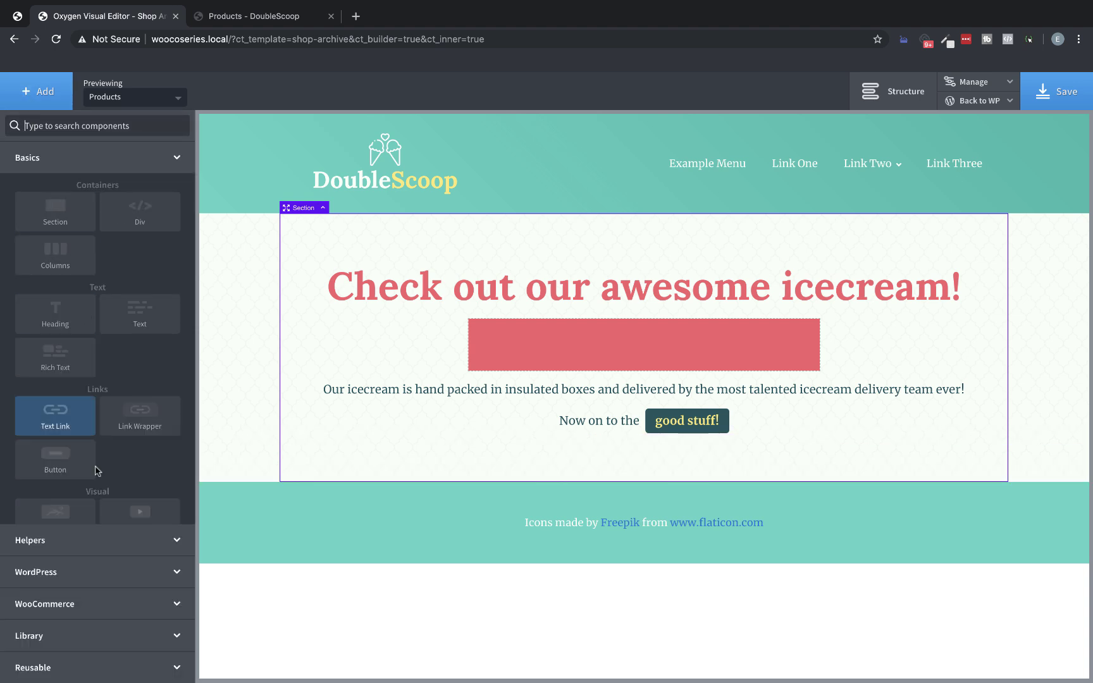
pyautogui.click(105, 604)
pyautogui.scroll(-5, 151, 449)
pyautogui.click(61, 448)
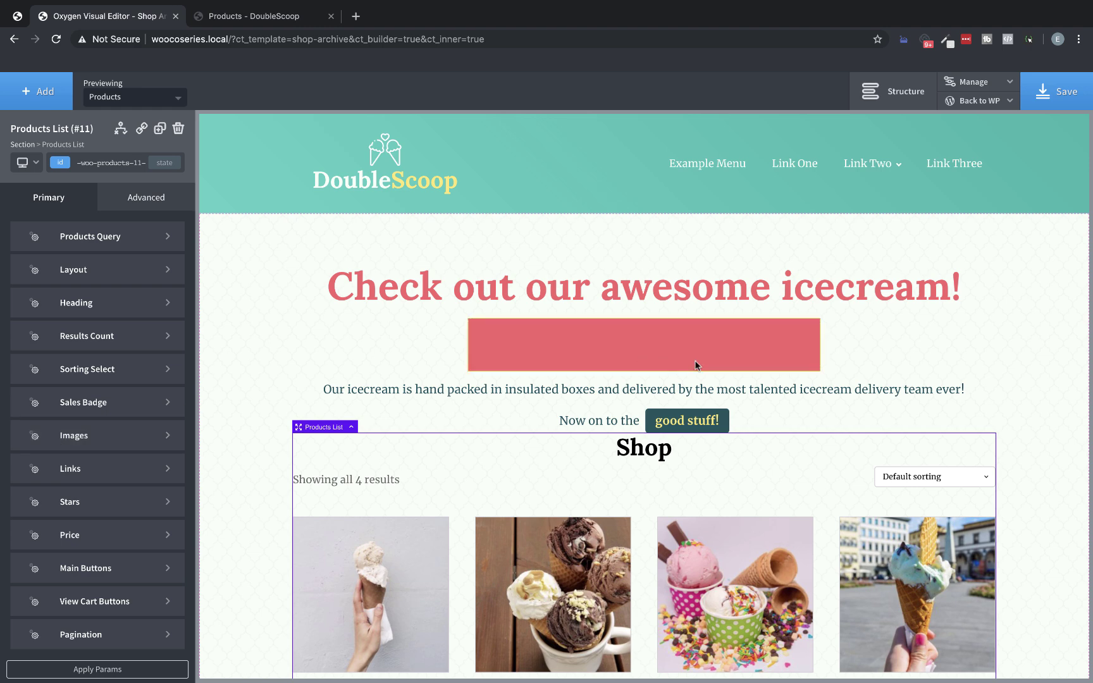
pyautogui.scroll(-3, 695, 364)
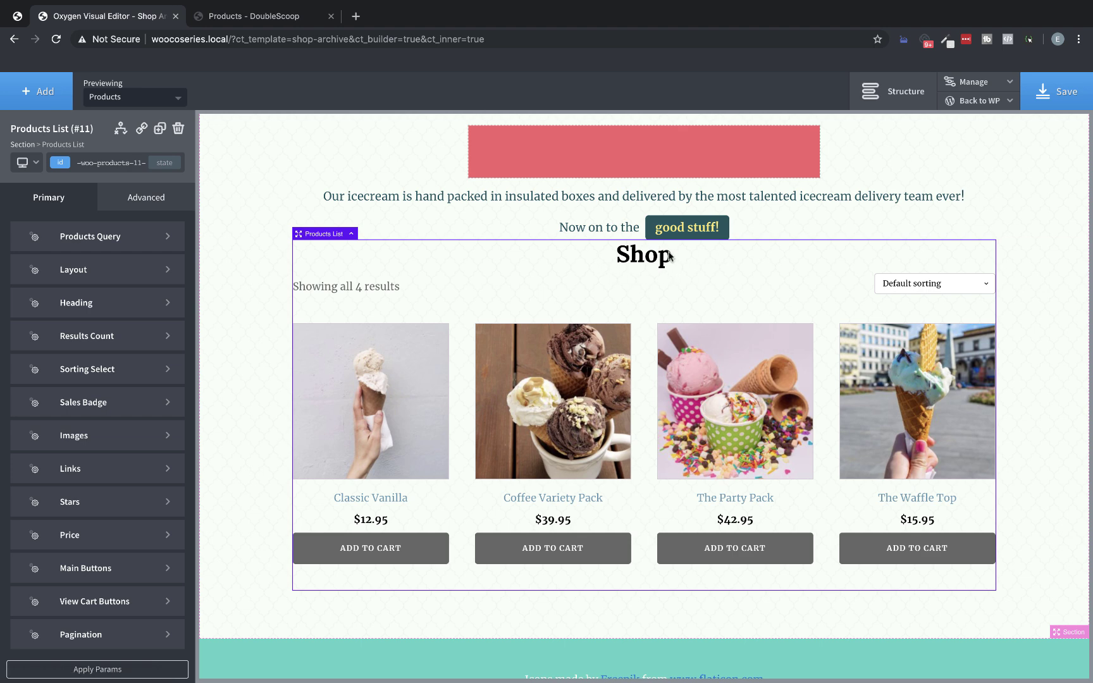
# - Hide the Products List's Shop heading with font size 0 and give the list a 50px top margin
pyautogui.scroll(2, 703, 310)
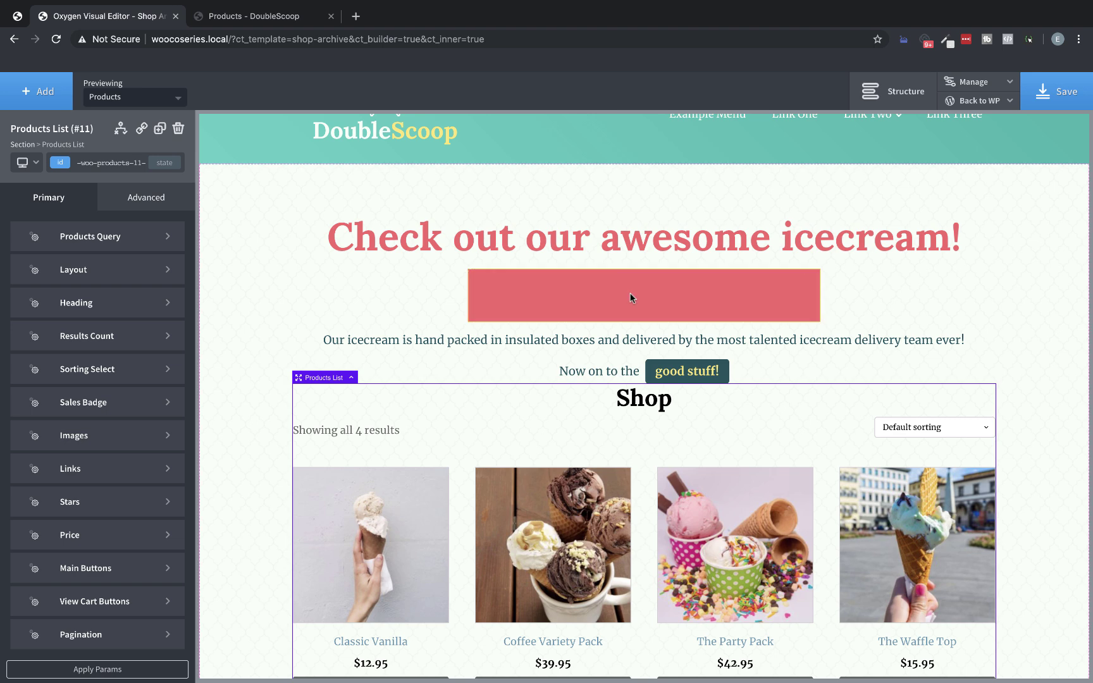
pyautogui.scroll(1, 621, 428)
pyautogui.scroll(-2, 622, 427)
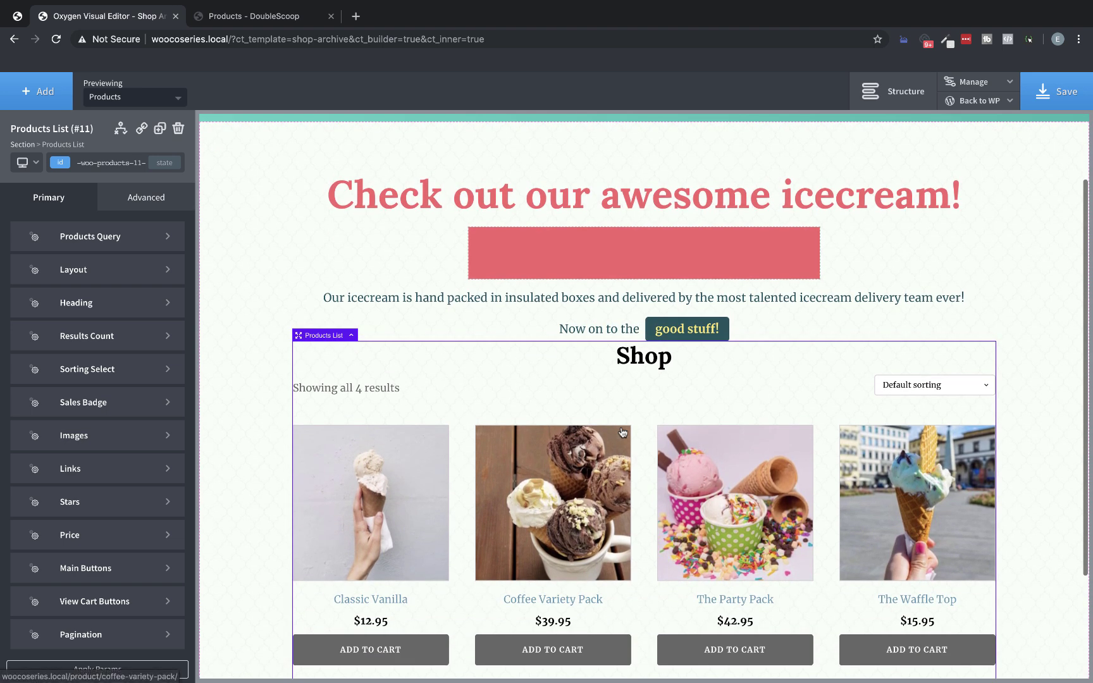
pyautogui.scroll(-3, 623, 433)
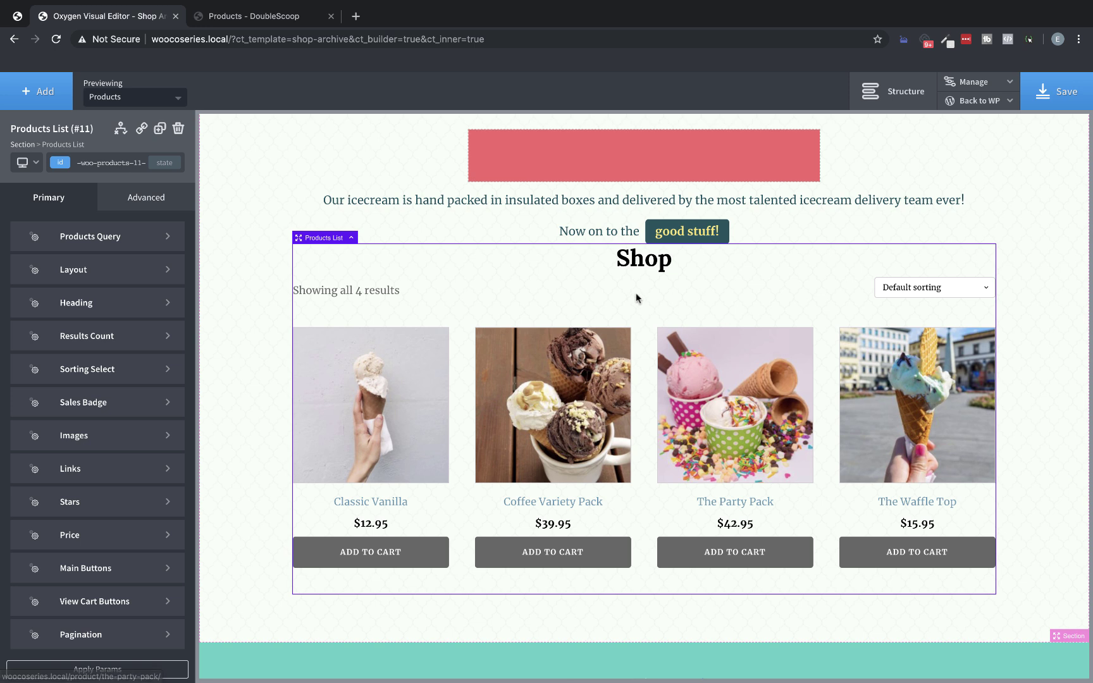
pyautogui.click(109, 307)
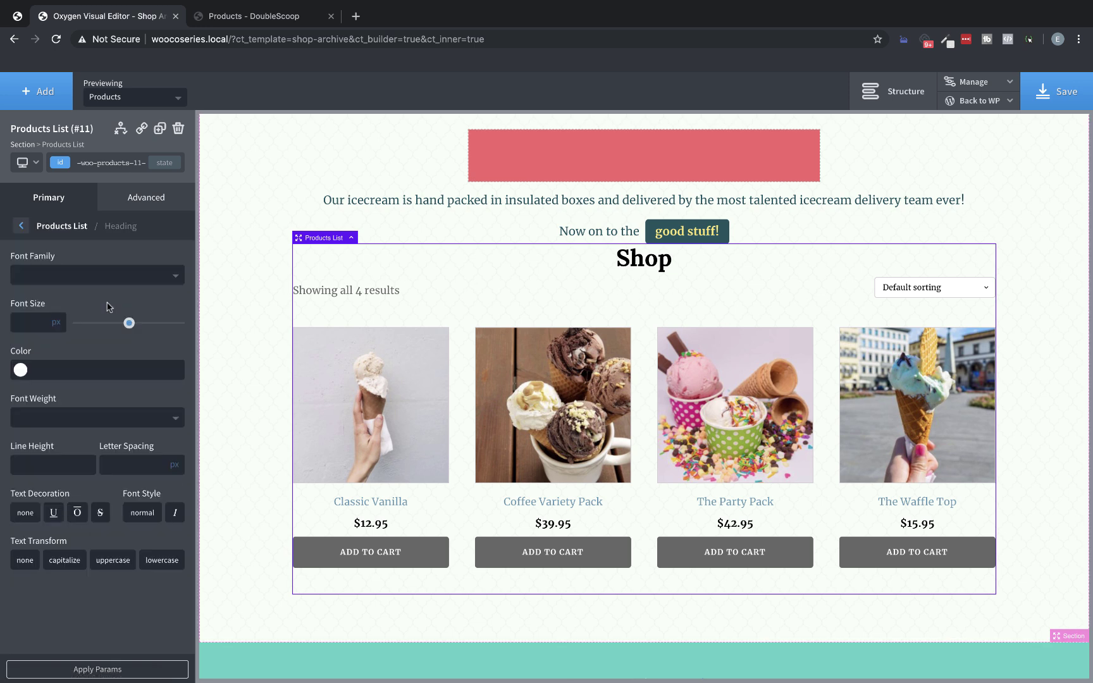
pyautogui.click(23, 321)
pyautogui.write('0')
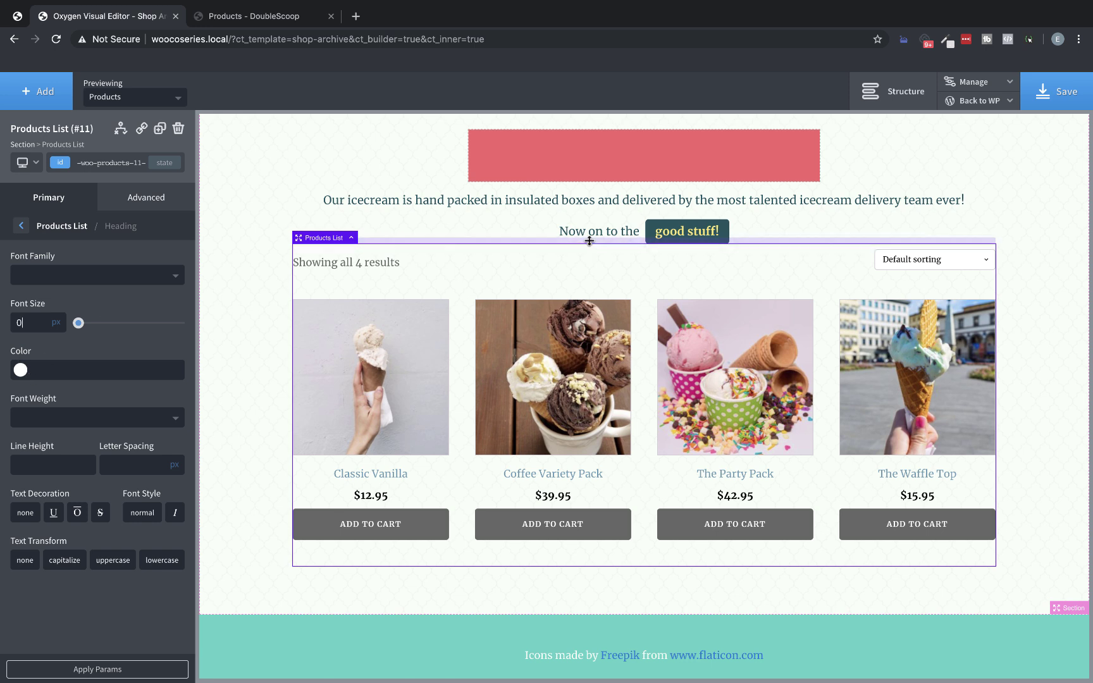
pyautogui.moveTo(589, 240); pyautogui.dragTo(588, 280)
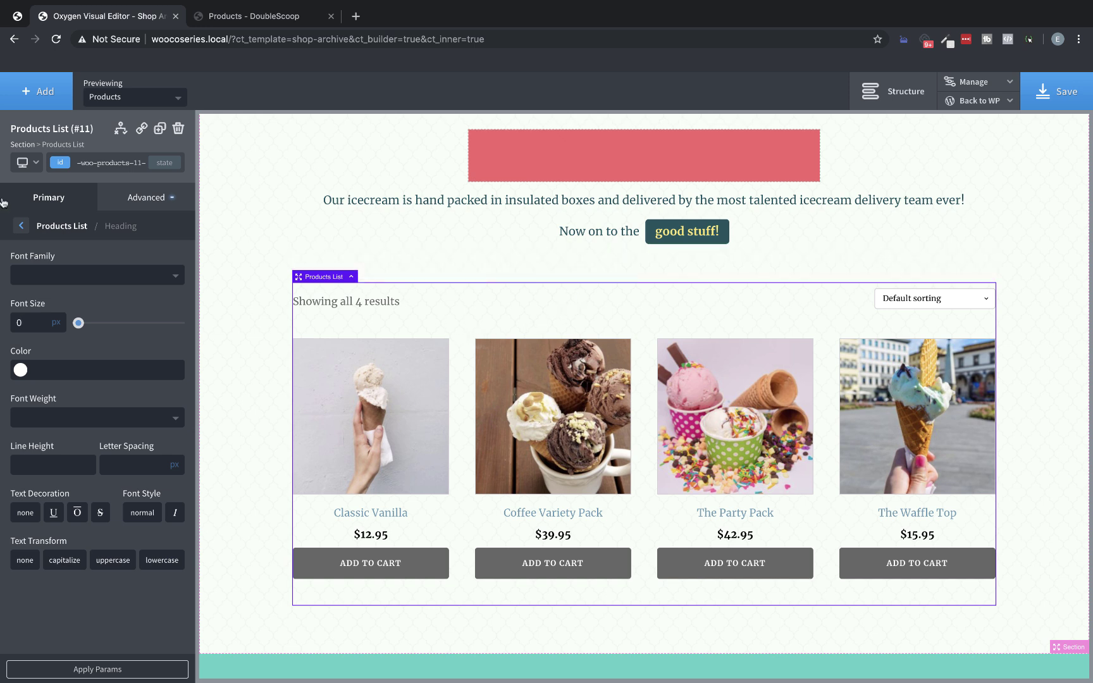
# - Set the product grid's Items Align to Center after trying left and right
pyautogui.click(21, 227)
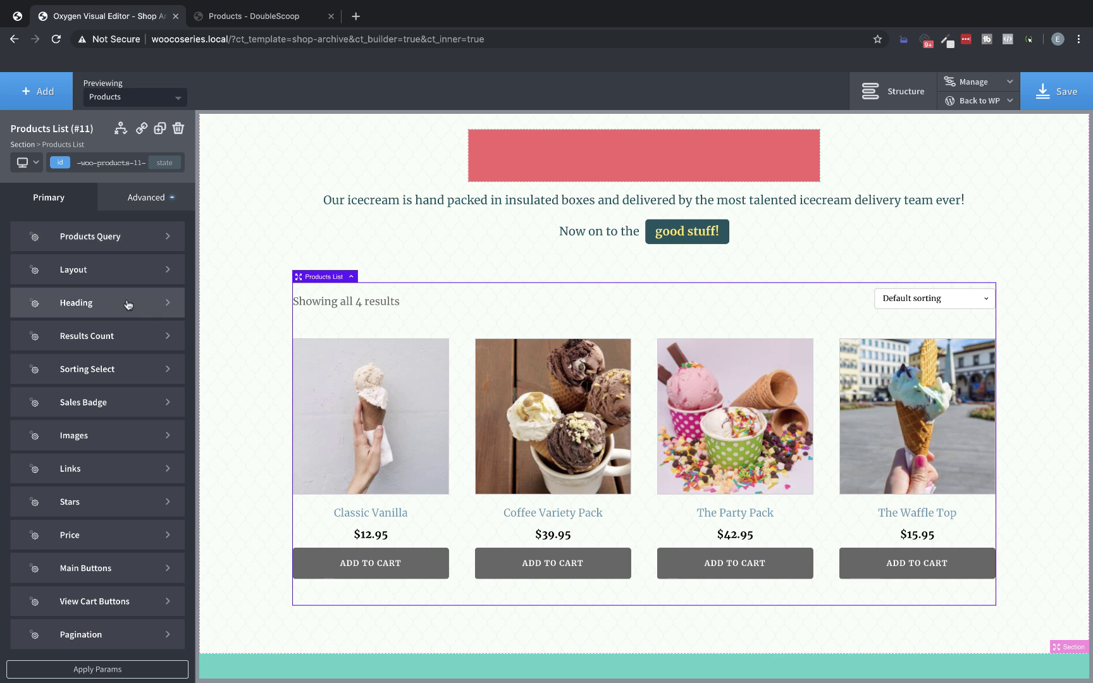
pyautogui.click(126, 277)
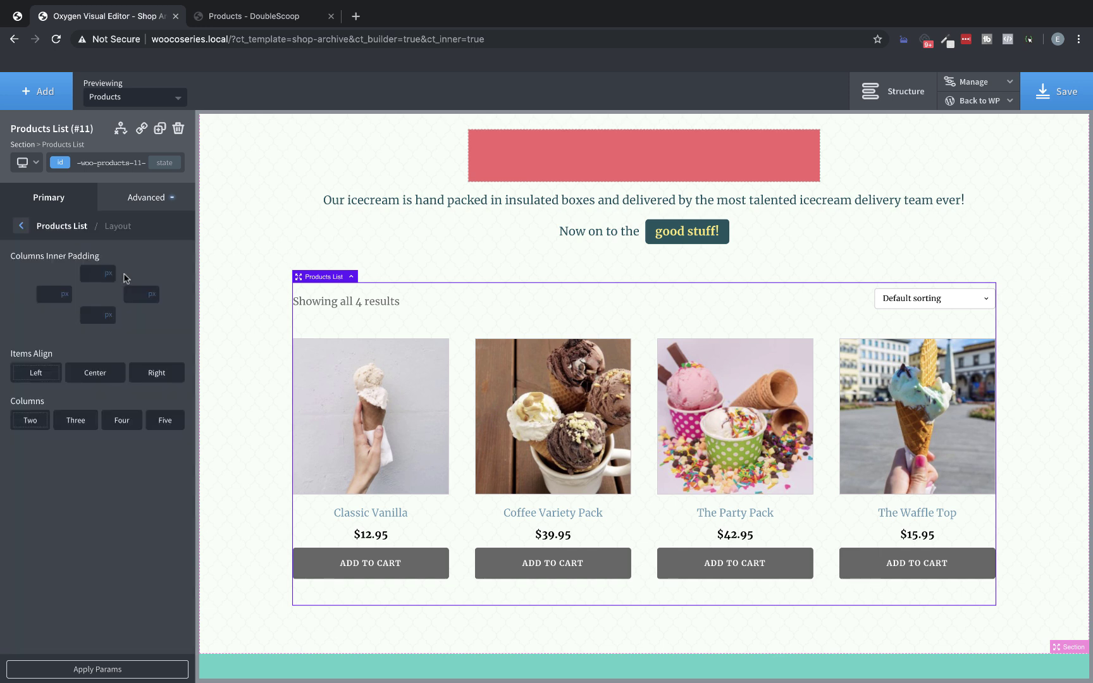
pyautogui.click(92, 372)
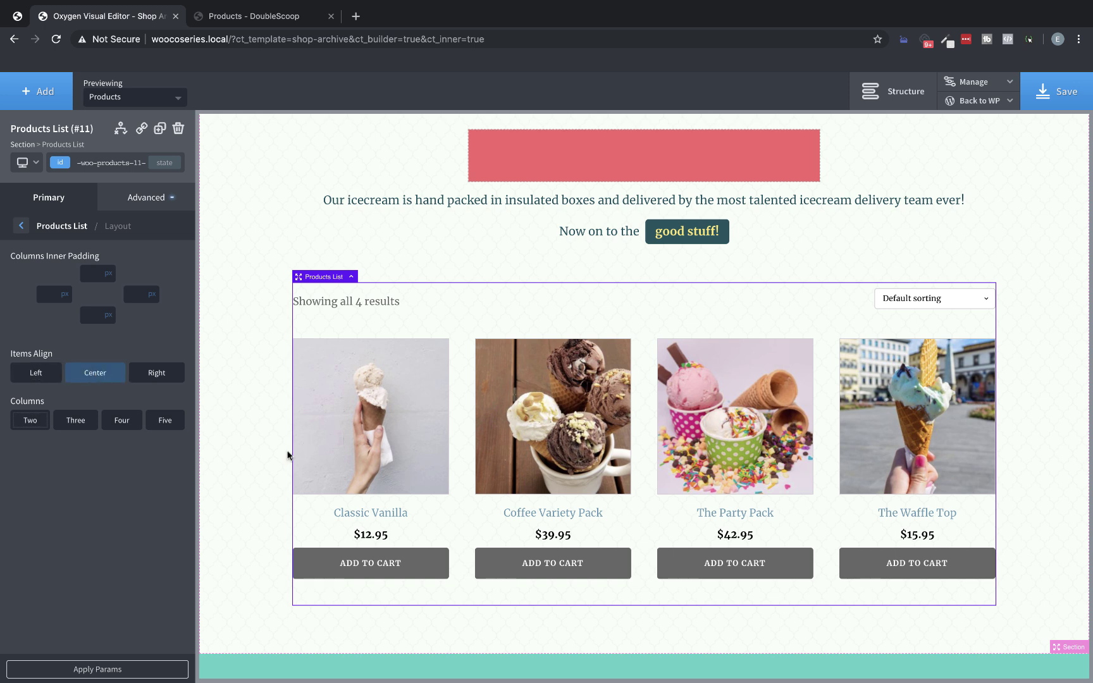
pyautogui.click(49, 379)
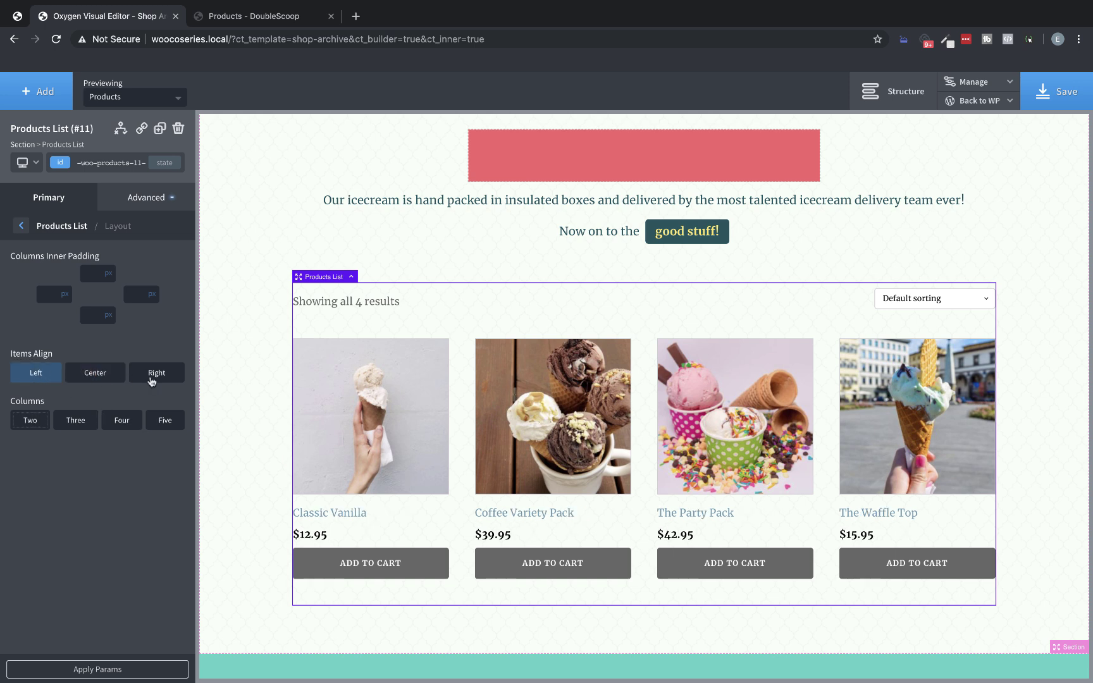
pyautogui.click(152, 379)
pyautogui.click(89, 378)
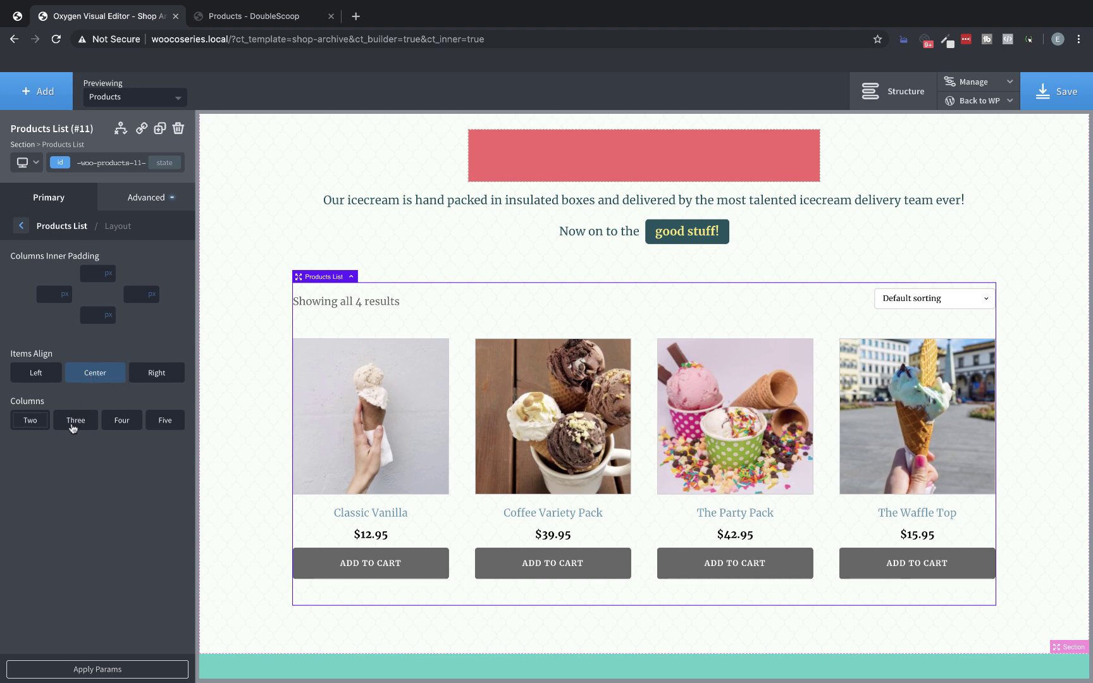
# - Set the product grid to two columns after trying five, four and three
pyautogui.click(170, 424)
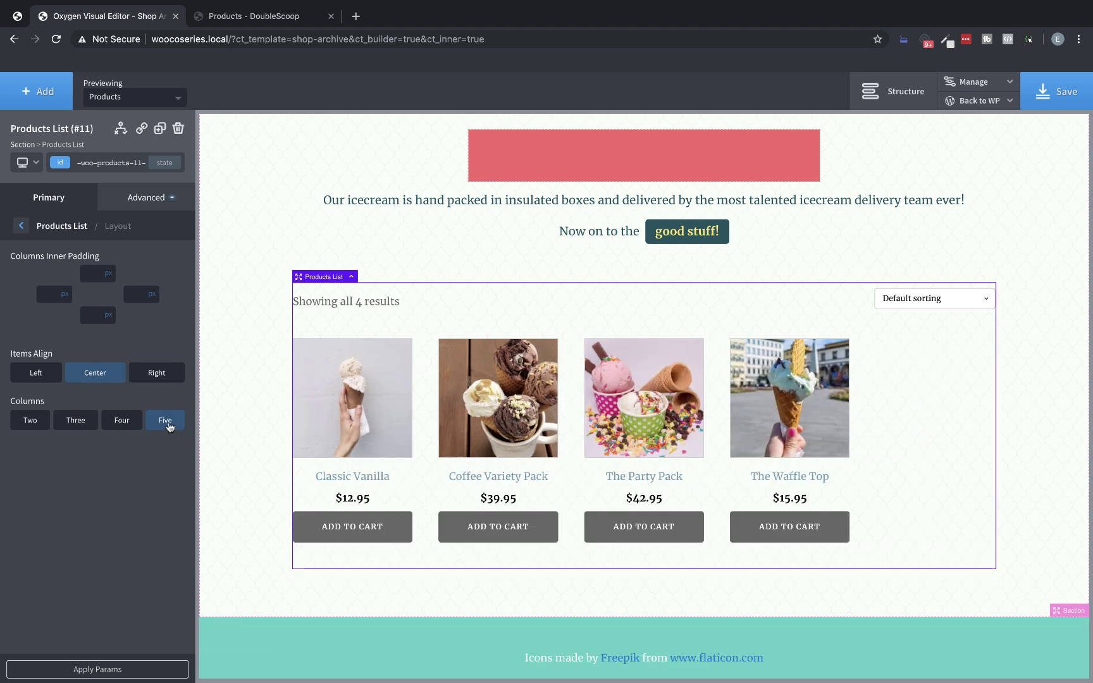
pyautogui.click(127, 422)
pyautogui.click(78, 423)
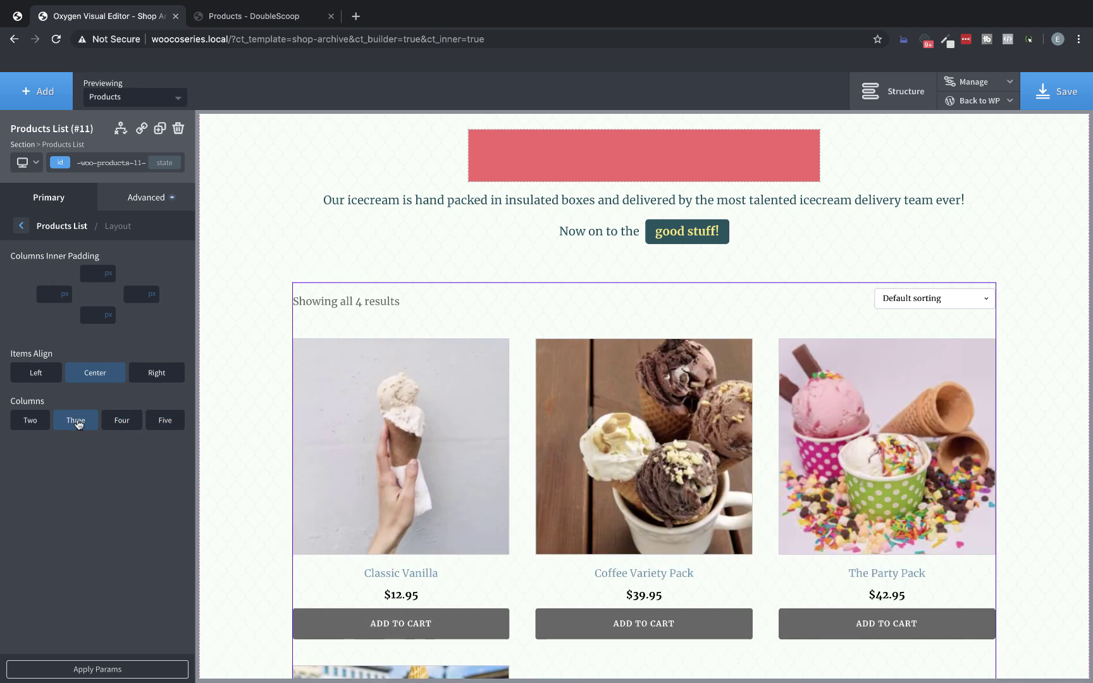
pyautogui.click(38, 428)
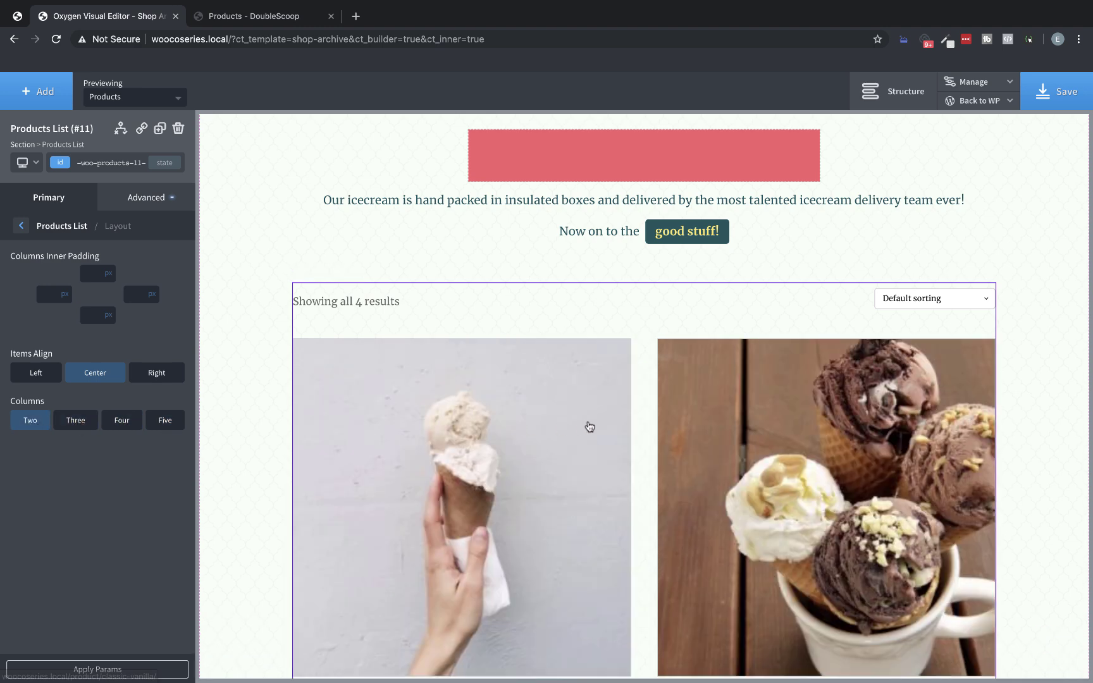
pyautogui.scroll(-5, 589, 427)
pyautogui.scroll(-3, 589, 426)
pyautogui.scroll(-4, 590, 426)
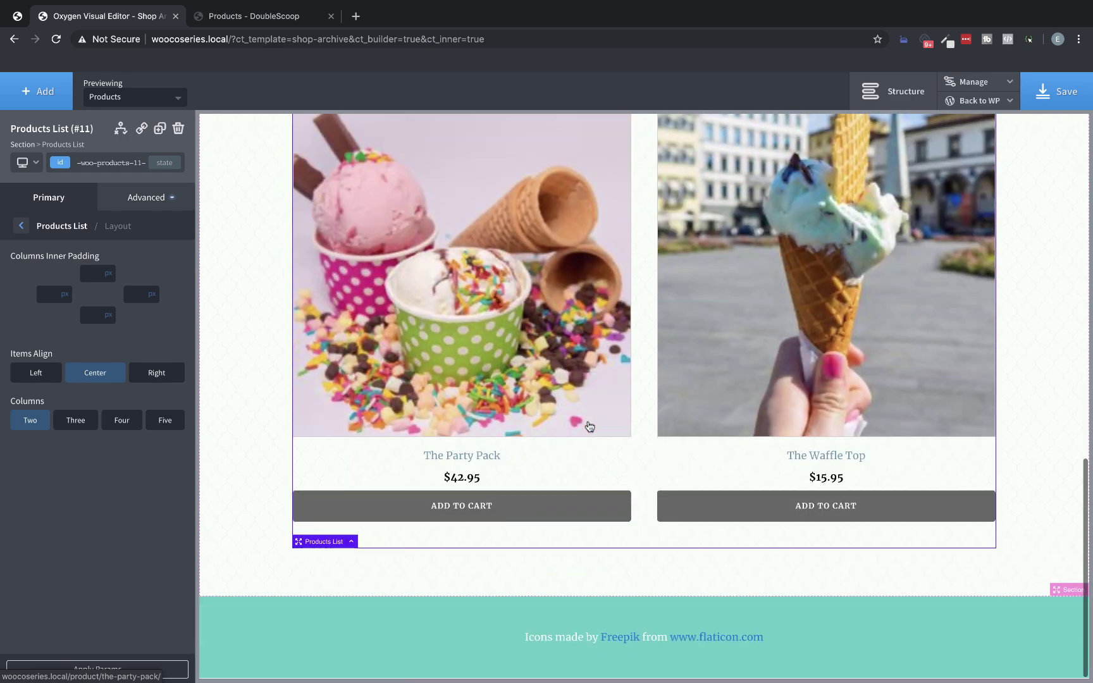
pyautogui.scroll(12, 590, 427)
pyautogui.scroll(-10, 588, 425)
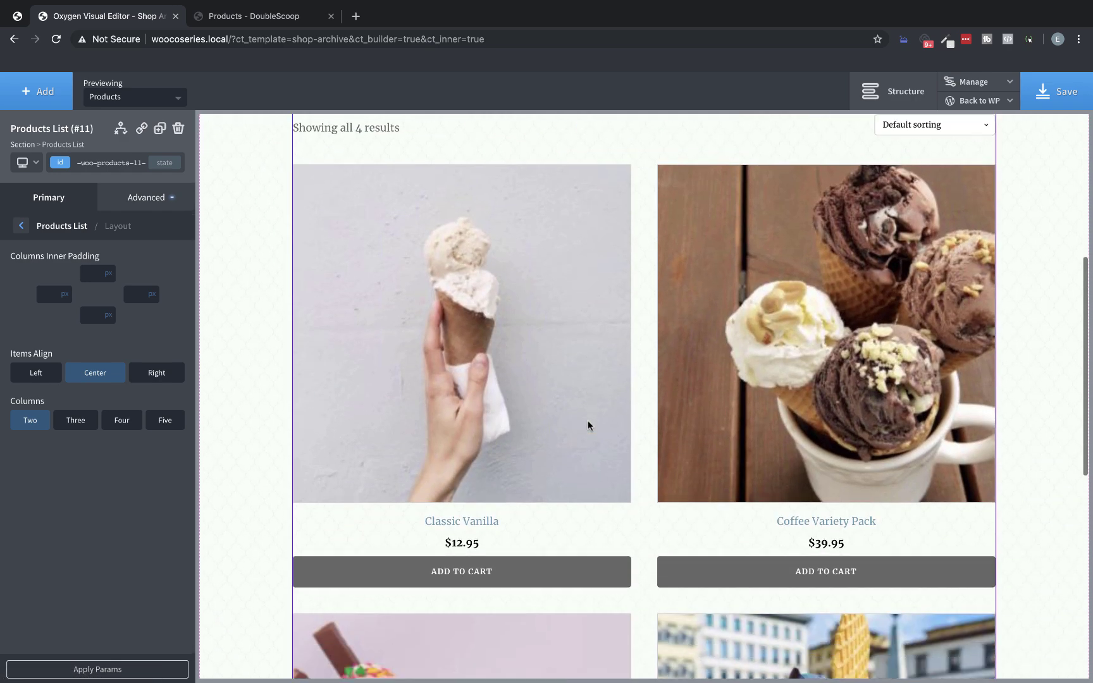
pyautogui.scroll(10, 588, 426)
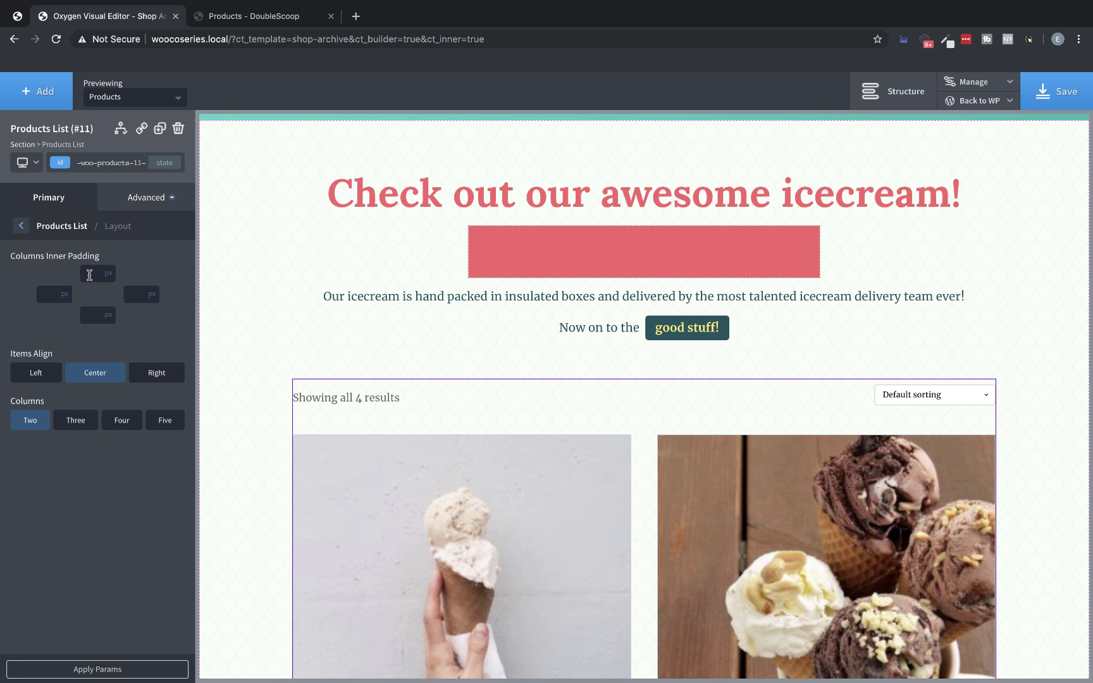
# - Give the product images a 5 px border radius under Images > Borders
pyautogui.click(22, 226)
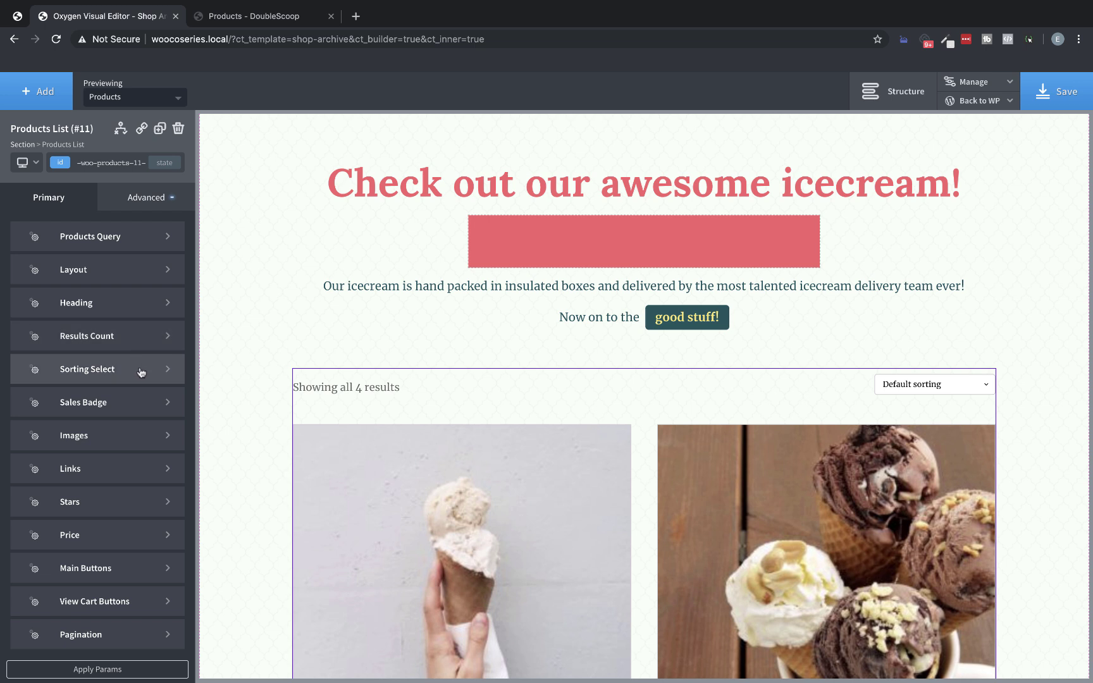
pyautogui.click(124, 436)
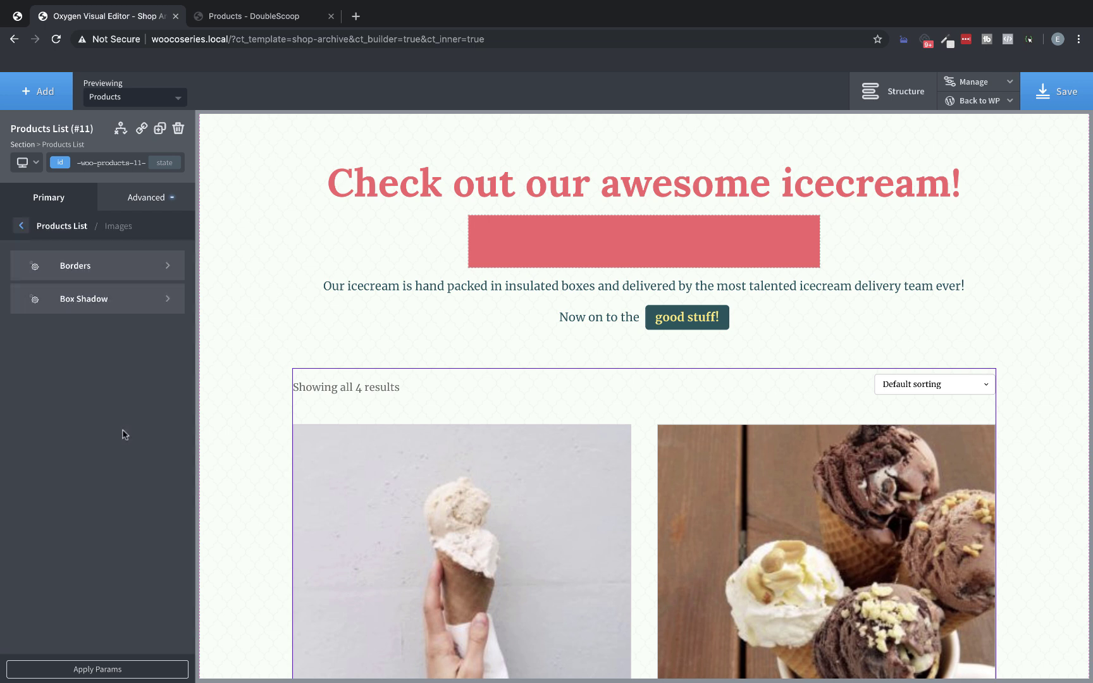
pyautogui.click(105, 271)
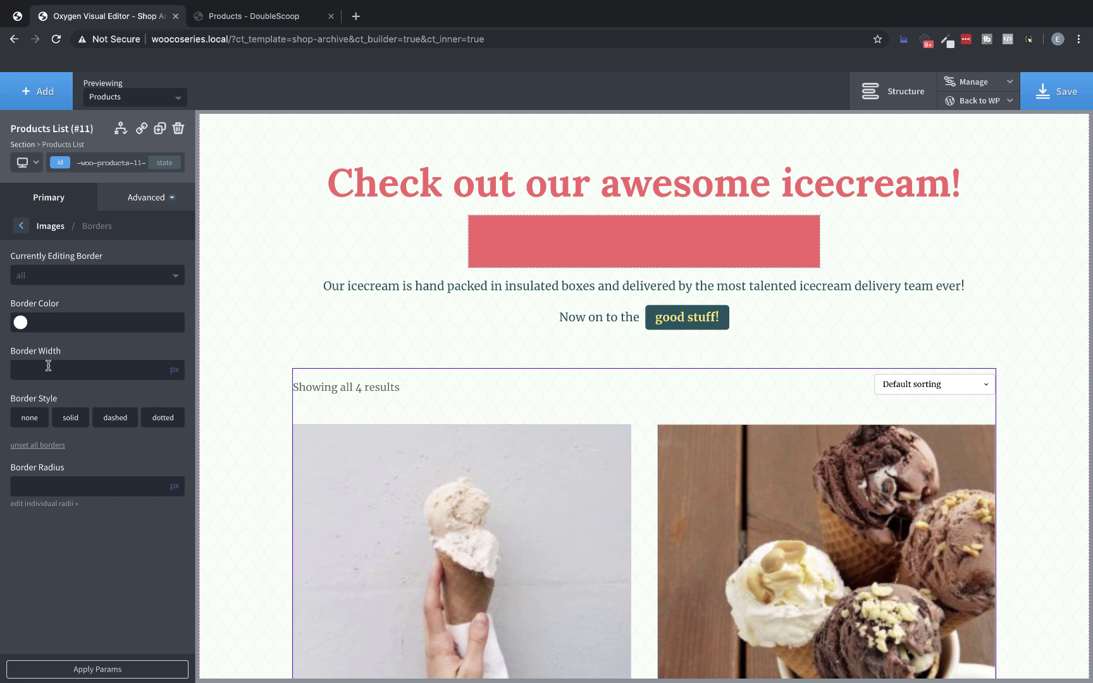
pyautogui.click(41, 491)
pyautogui.write('5')
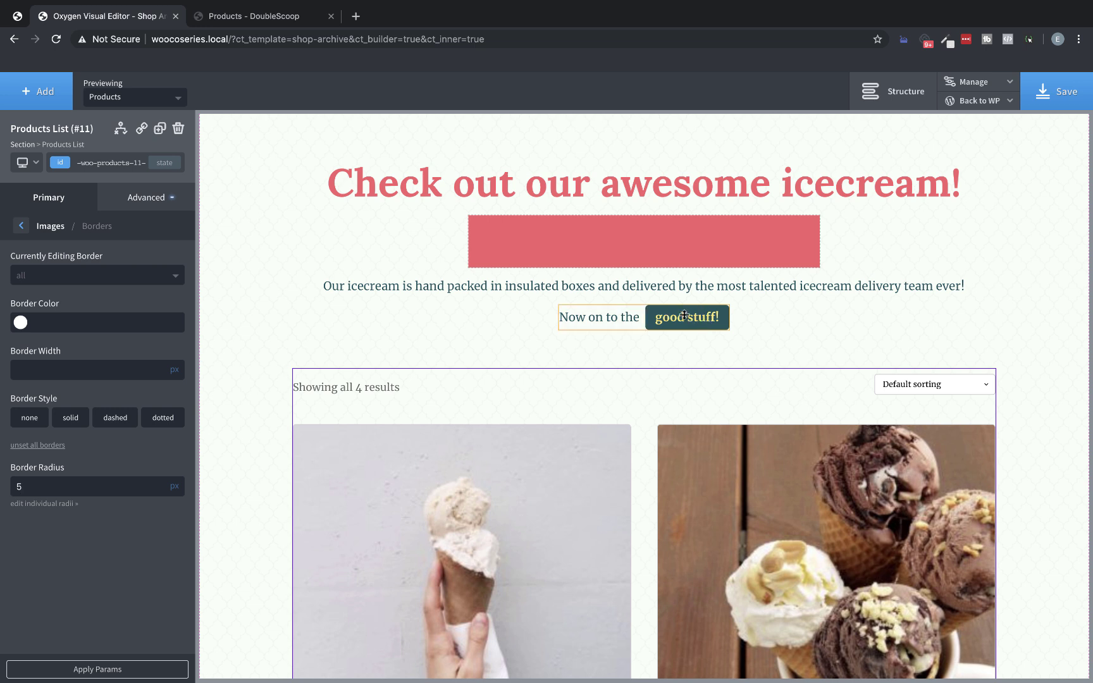
# - Set the product image box shadow colour to a partly transparent black
pyautogui.click(24, 233)
pyautogui.click(77, 310)
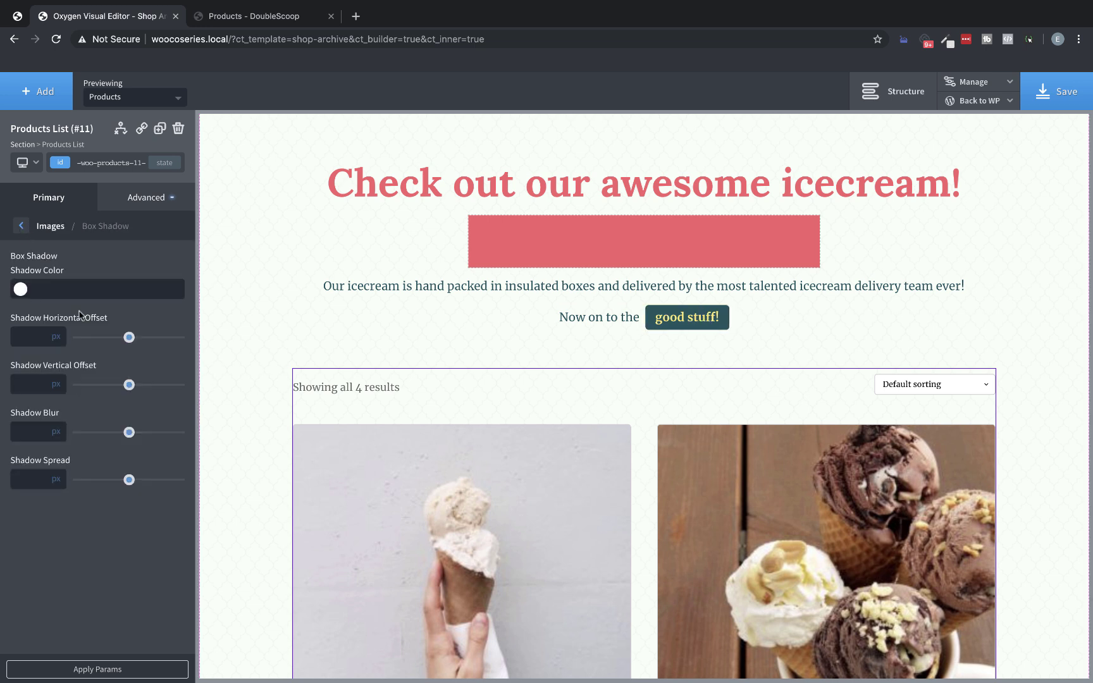
pyautogui.click(21, 289)
pyautogui.moveTo(53, 335); pyautogui.dragTo(19, 395)
pyautogui.click(3, 418)
pyautogui.click(17, 290)
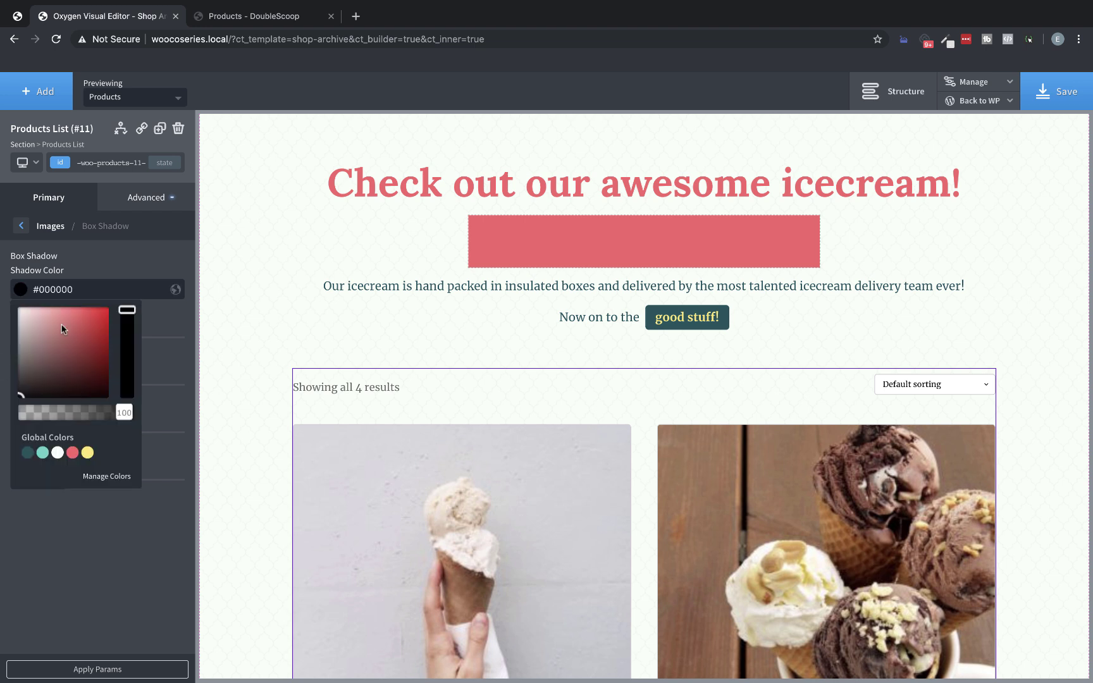
pyautogui.moveTo(120, 408); pyautogui.dragTo(67, 415)
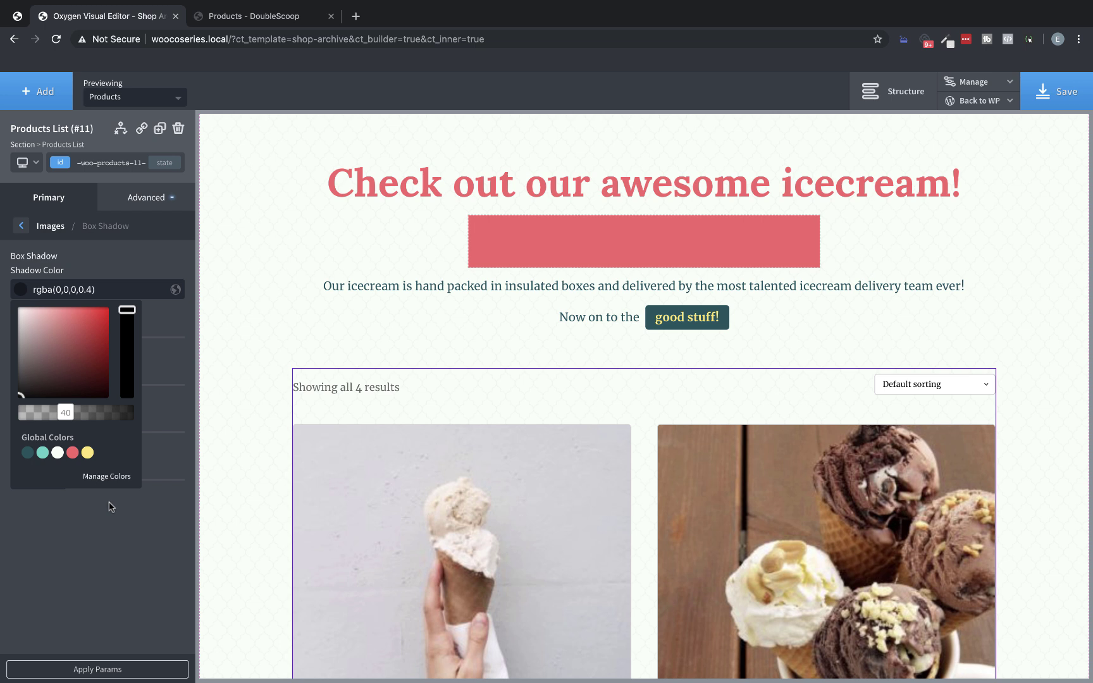
pyautogui.click(127, 507)
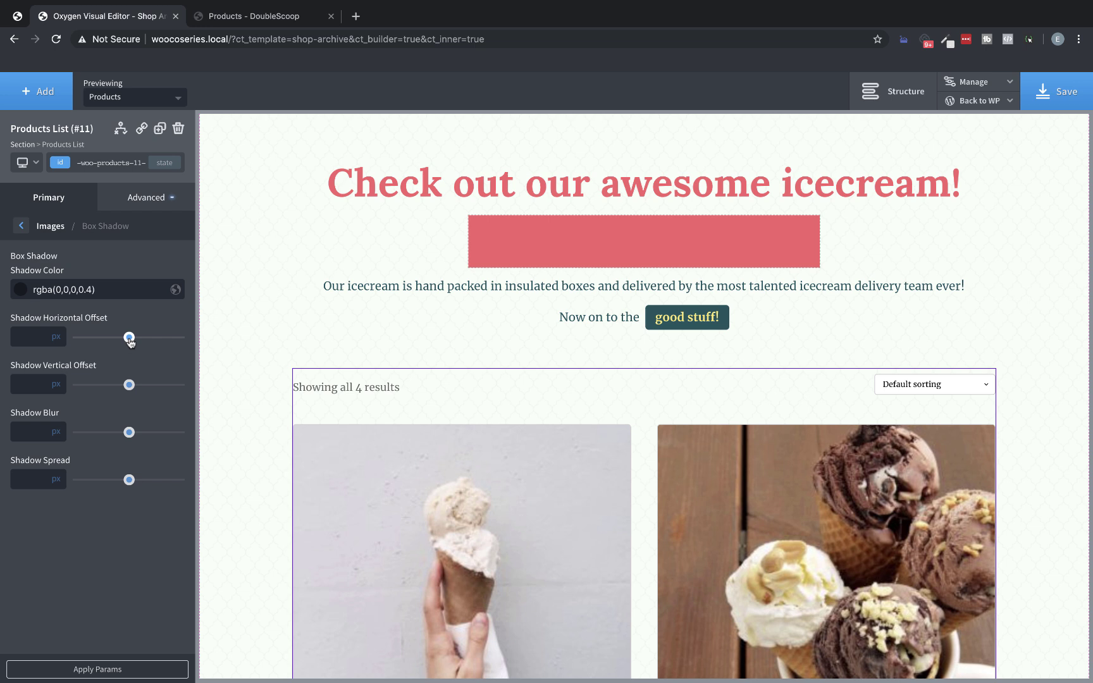
# - Zero the shadow's horizontal and vertical offsets, blur it to 15px and enter a negative spread
pyautogui.click(129, 339)
pyautogui.moveTo(129, 387); pyautogui.dragTo(61, 386)
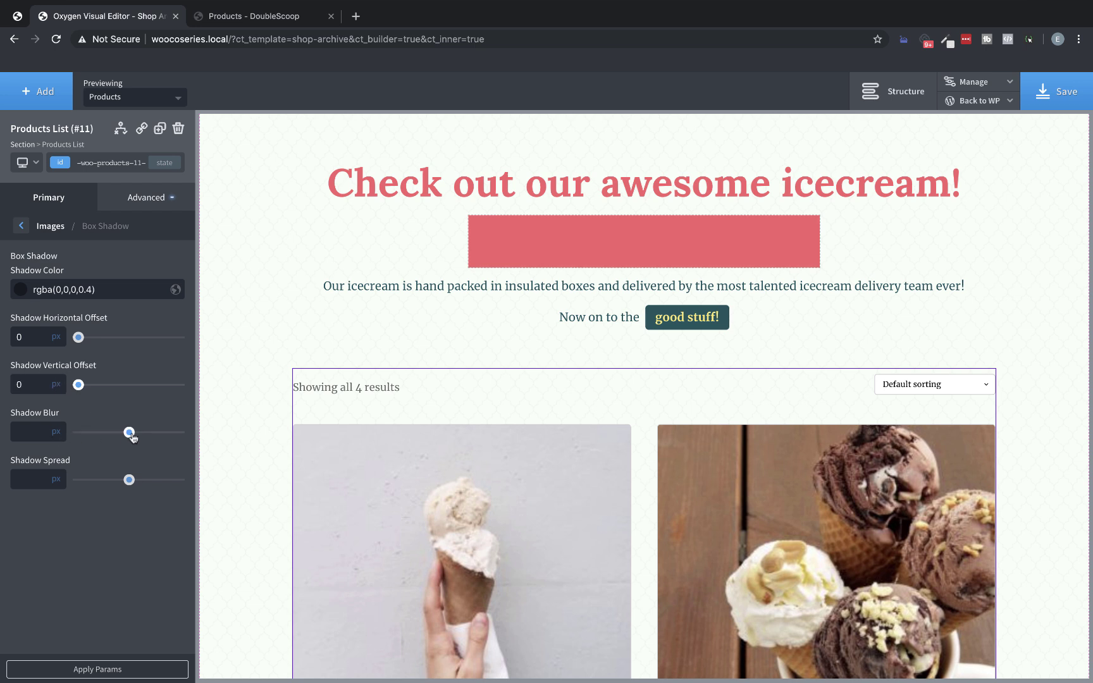
pyautogui.moveTo(129, 434); pyautogui.dragTo(95, 440)
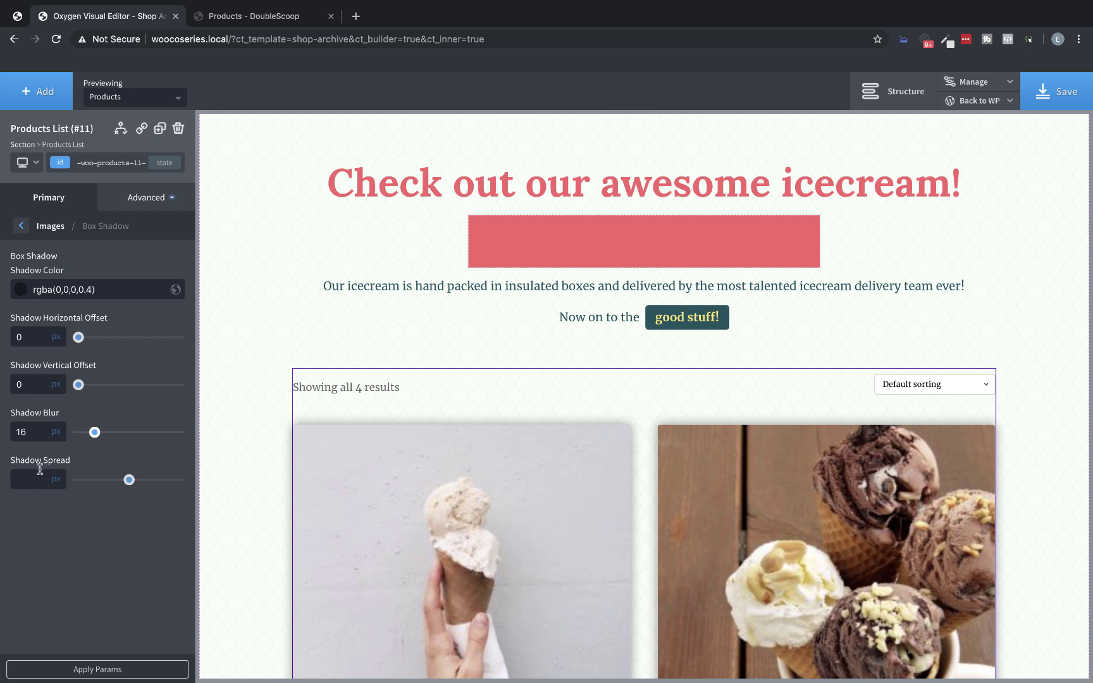
pyautogui.click(40, 470)
pyautogui.write('-5')
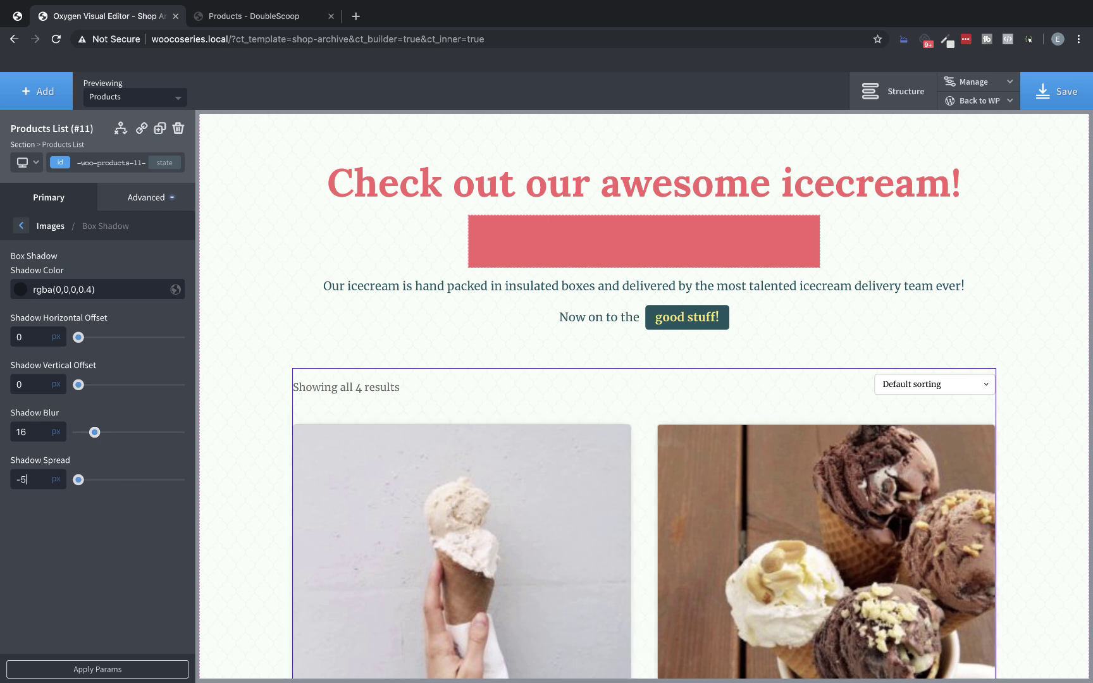
pyautogui.write('15')
pyautogui.scroll(-3, 491, 358)
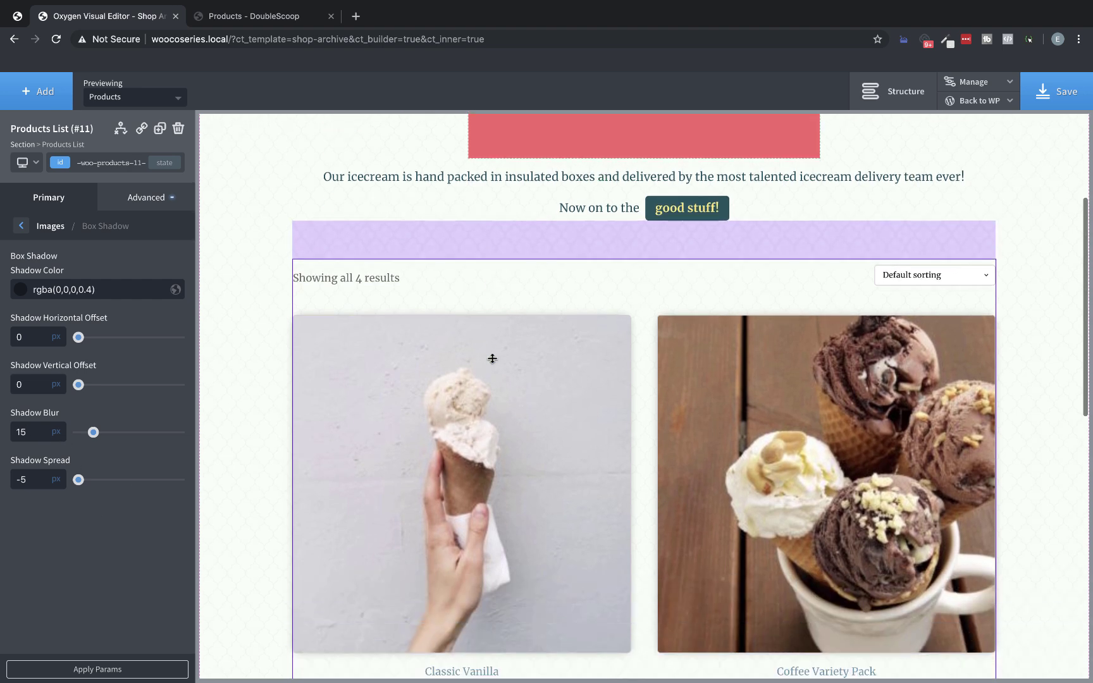
pyautogui.scroll(1, 494, 363)
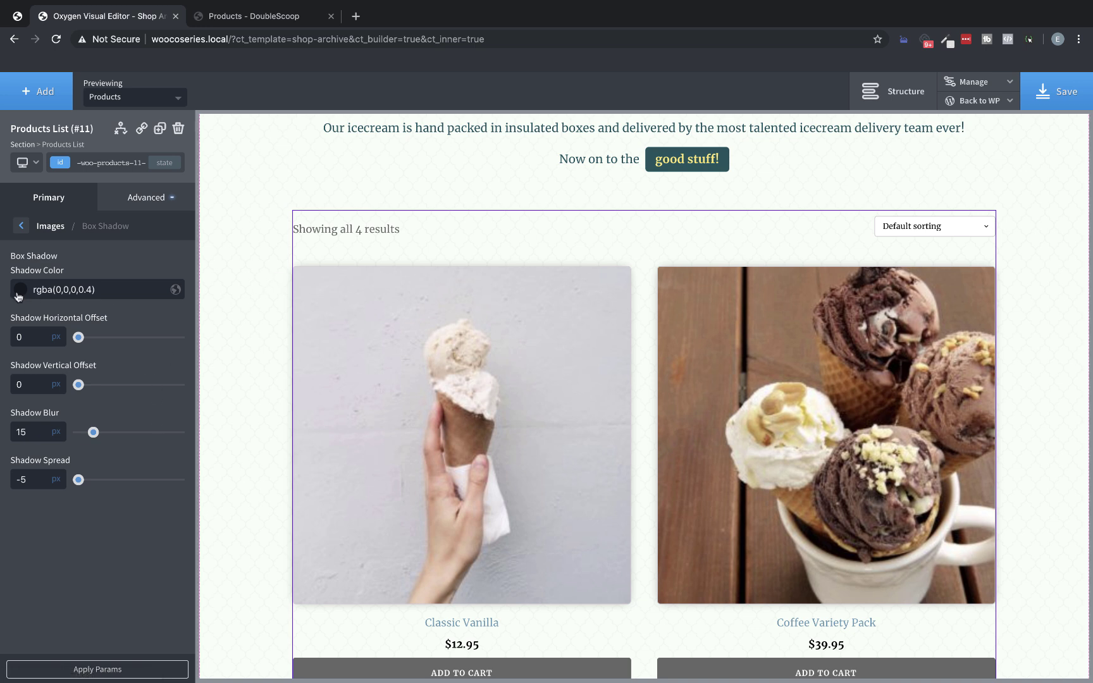
# - Raise the shadow colour to rgba(0,0,0,0.91) and set the spread to -10px
pyautogui.click(19, 293)
pyautogui.moveTo(66, 413); pyautogui.dragTo(122, 413)
pyautogui.click(116, 527)
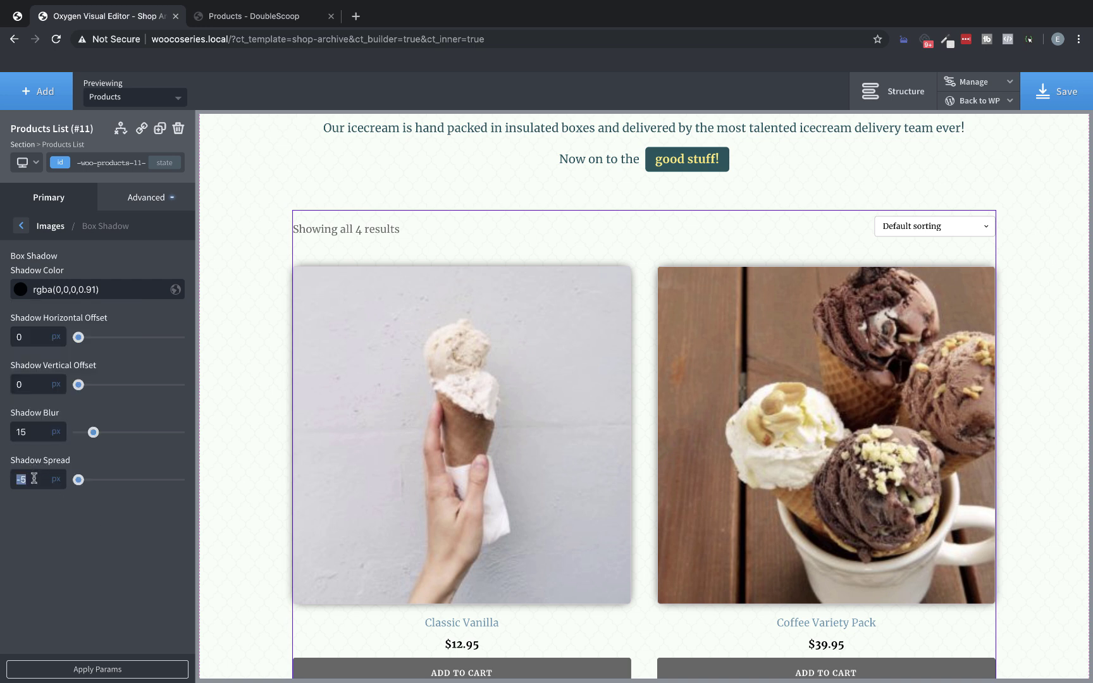
pyautogui.write('-10')
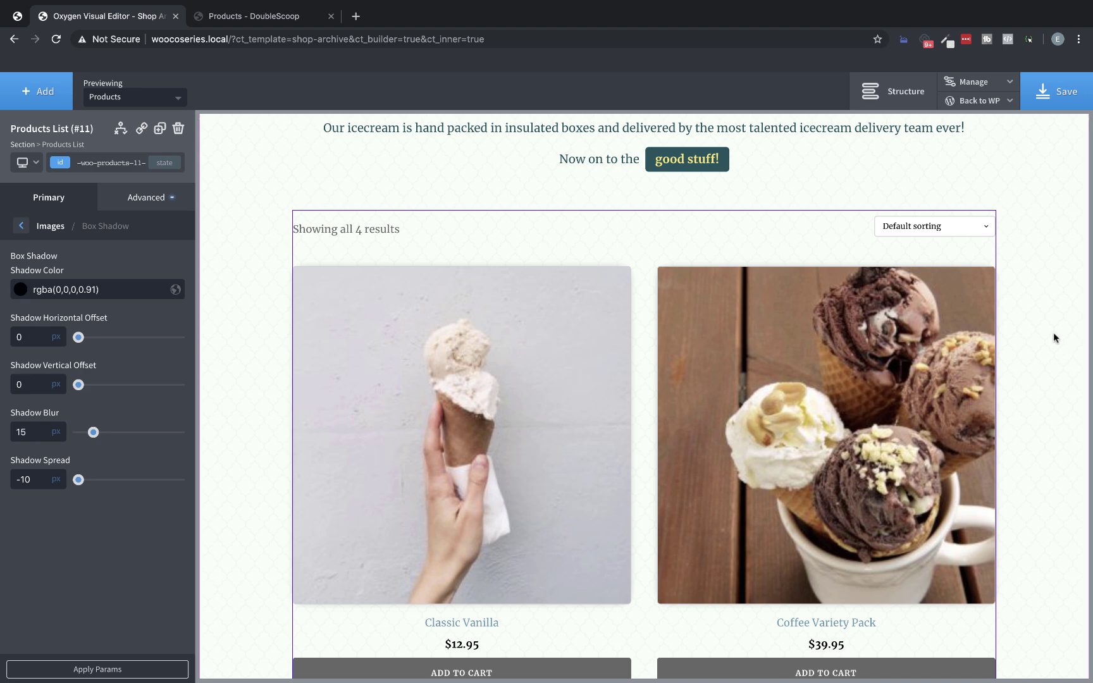
# - Scroll back to the top and save the shop archive template
pyautogui.scroll(-5, 1054, 337)
pyautogui.scroll(4, 1054, 337)
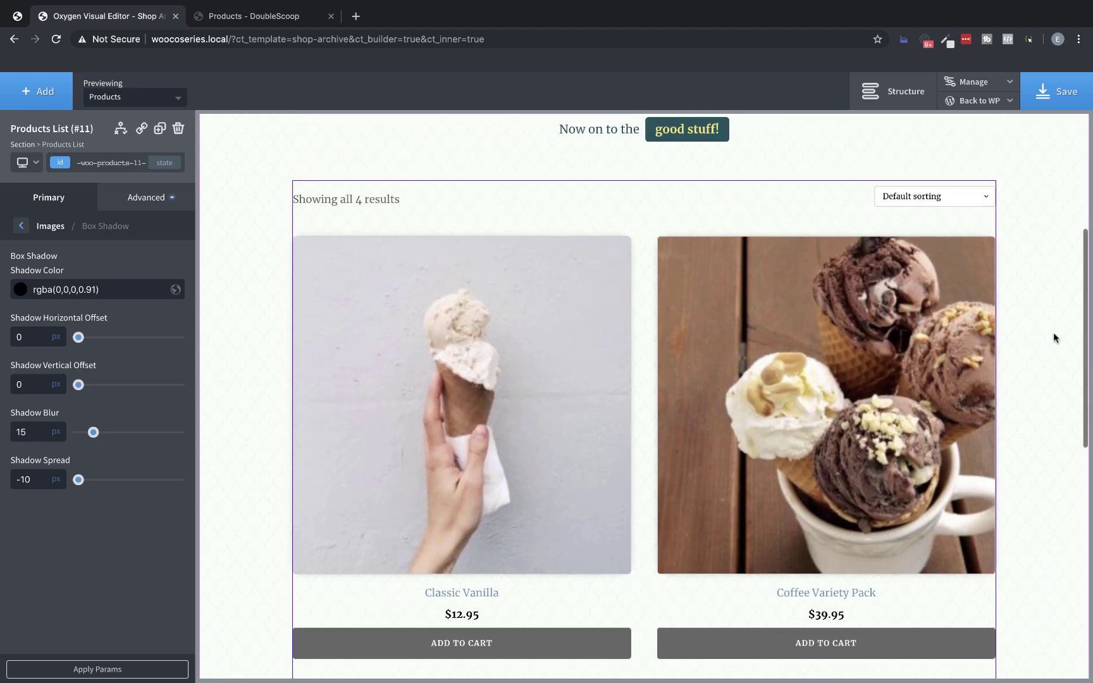
pyautogui.scroll(2, 1055, 337)
pyautogui.scroll(-5, 1055, 338)
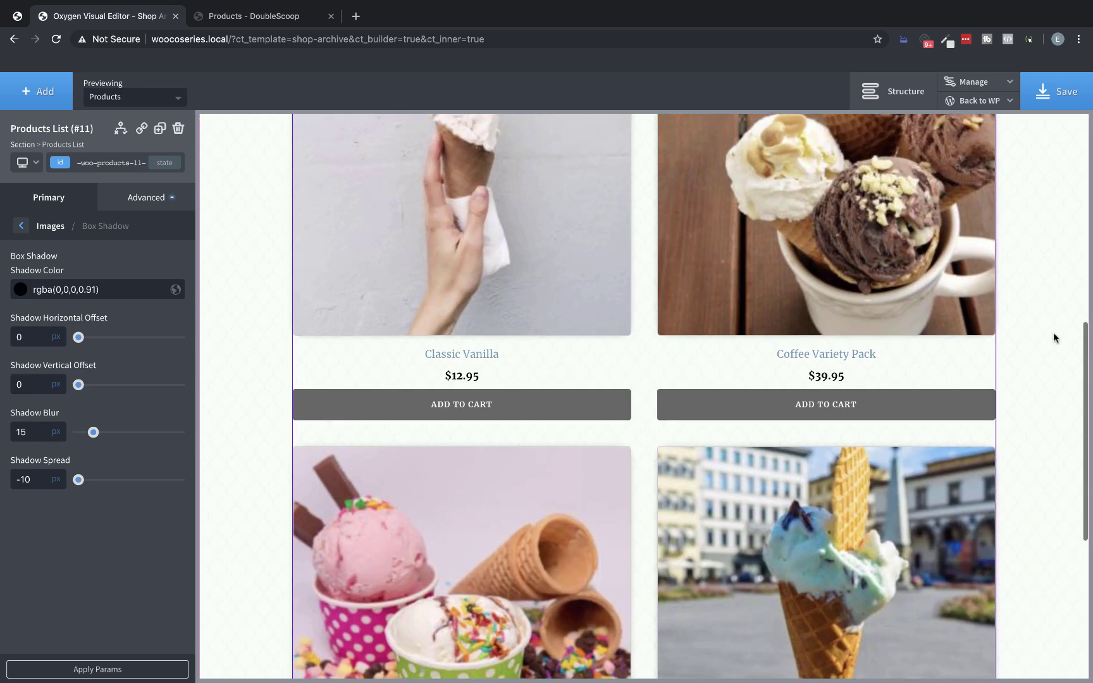
pyautogui.scroll(-5, 1054, 338)
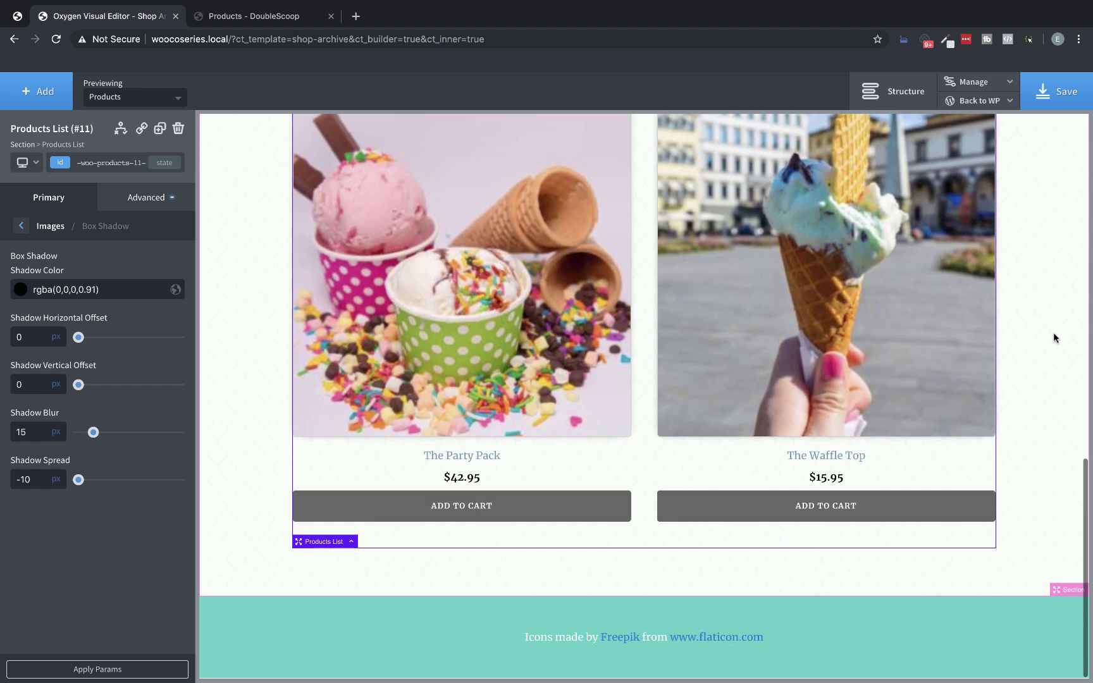
pyautogui.scroll(10, 1055, 337)
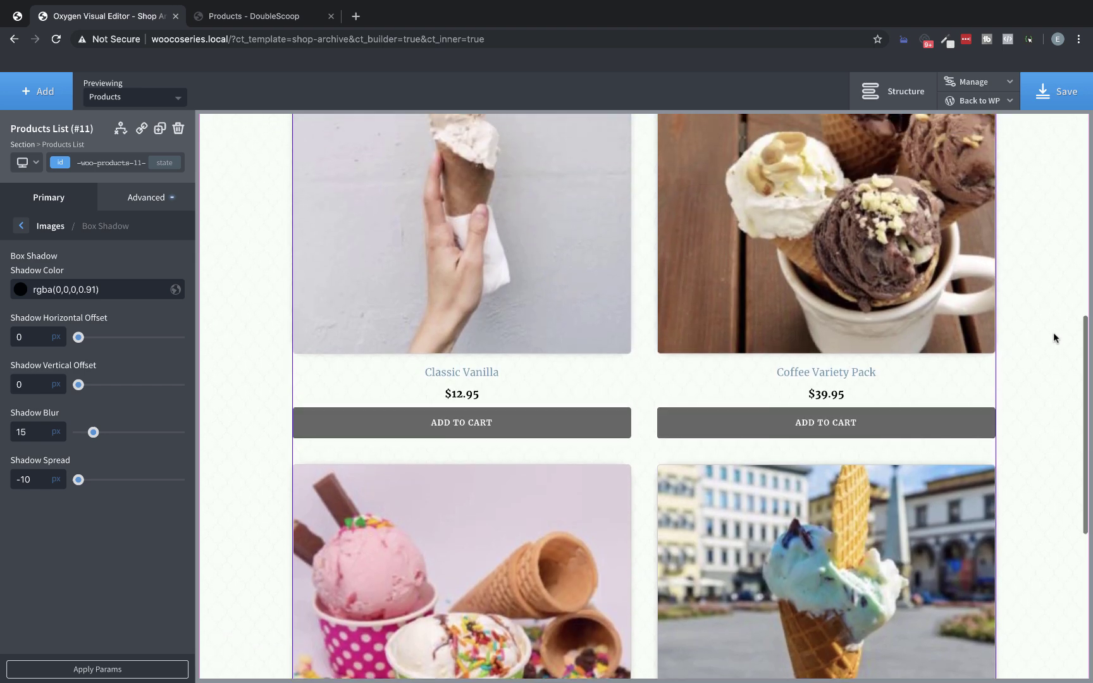
pyautogui.scroll(3, 1055, 337)
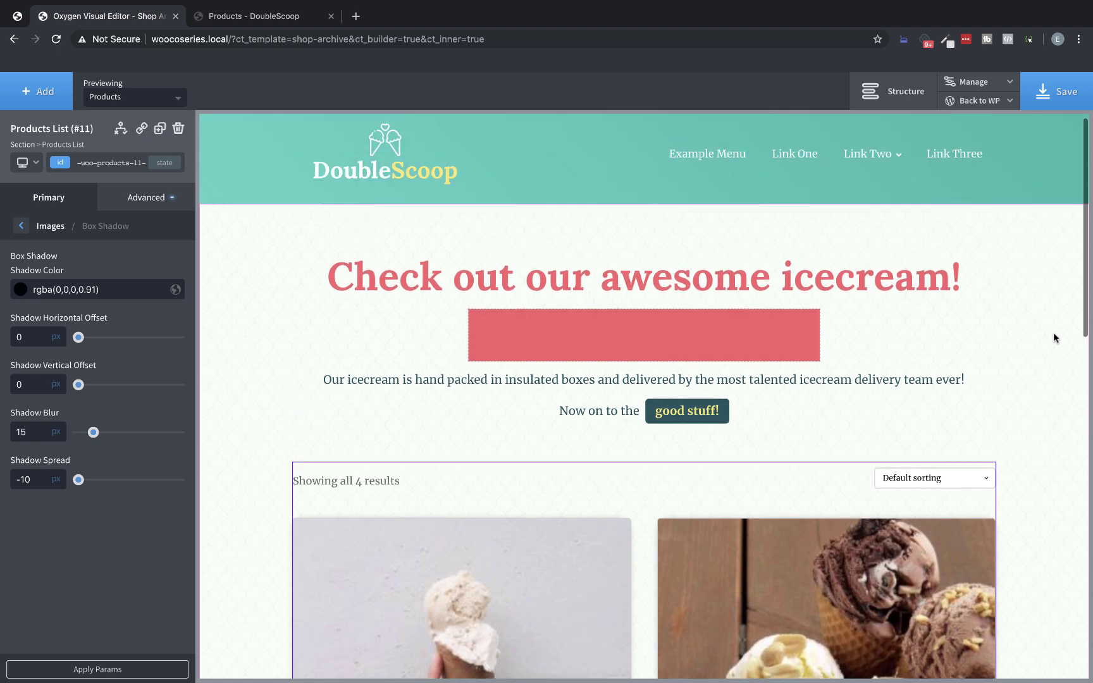
pyautogui.click(1055, 91)
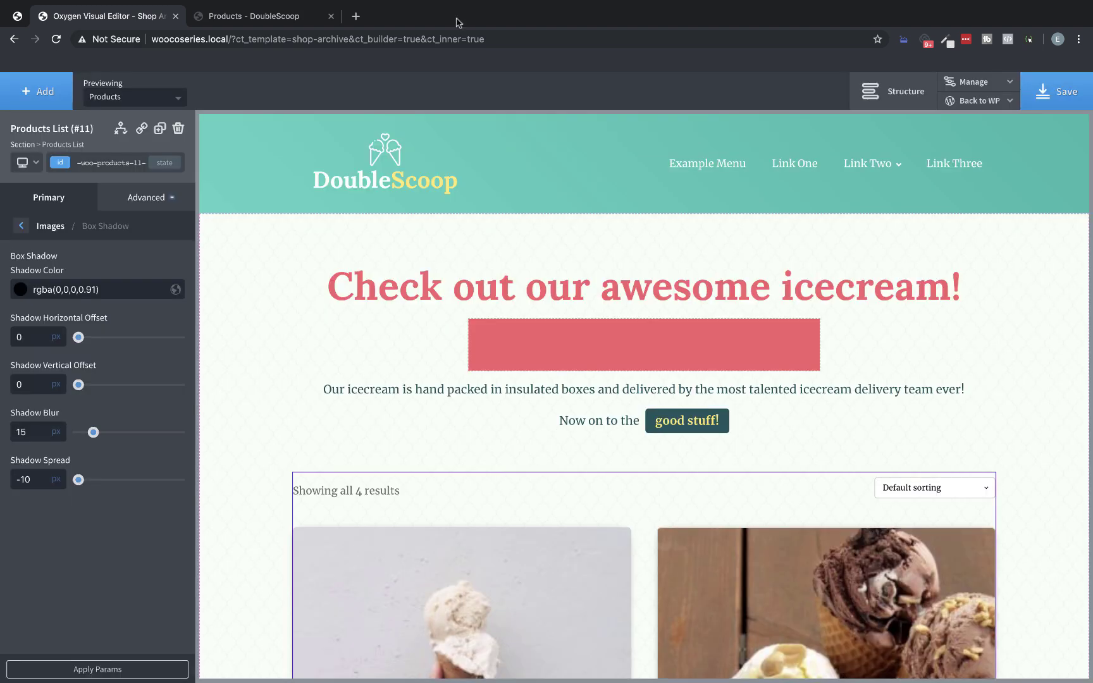
# - Reload the live DoubleScoop shop page and scroll through the product grid
pyautogui.click(268, 17)
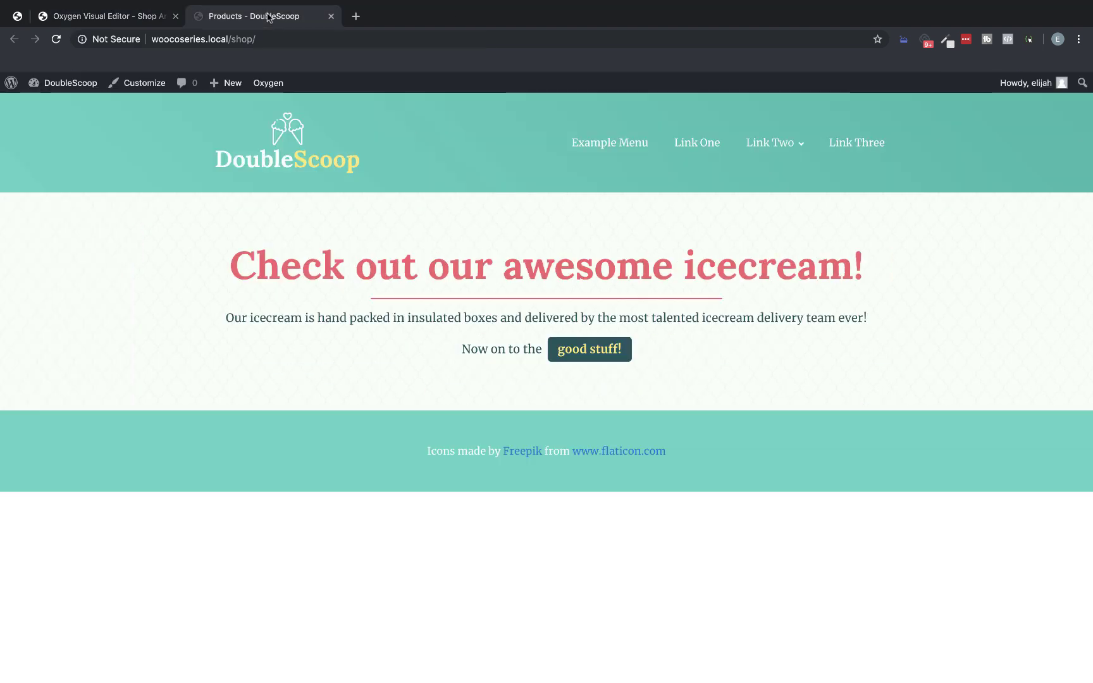
pyautogui.click(56, 39)
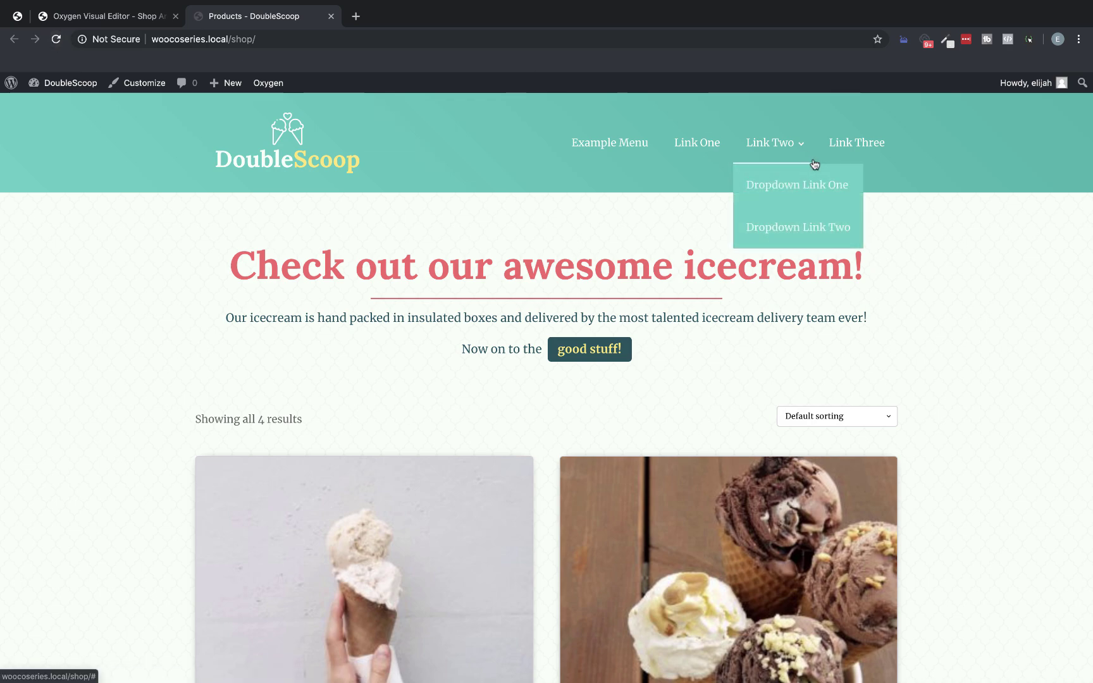
pyautogui.scroll(-12, 997, 298)
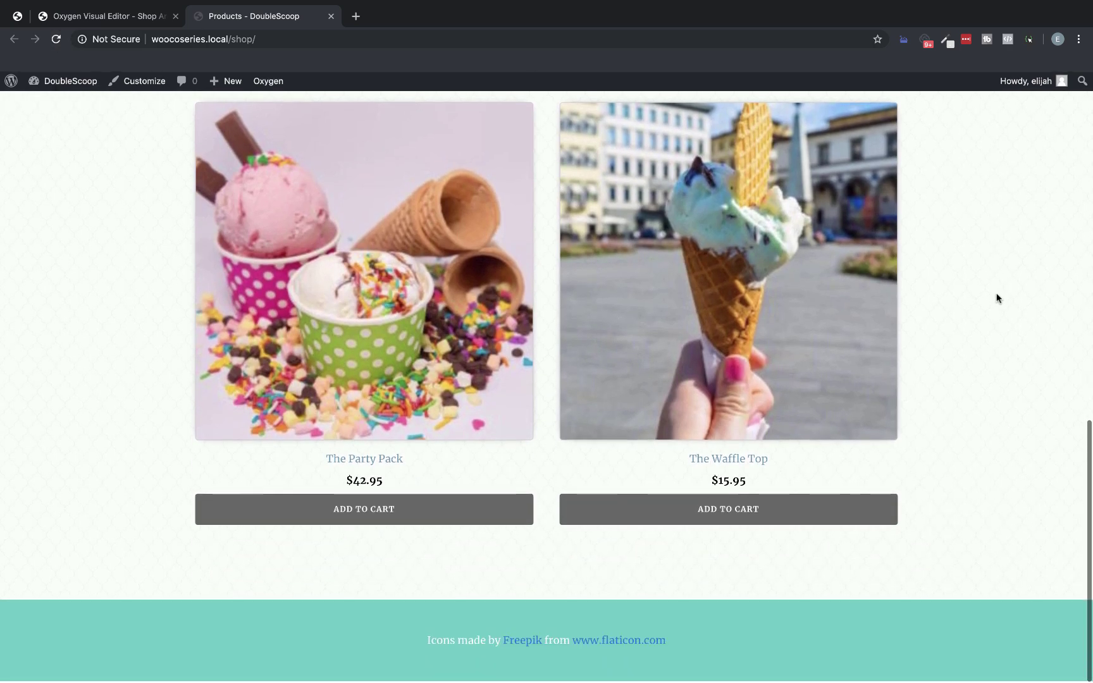
pyautogui.scroll(12, 997, 298)
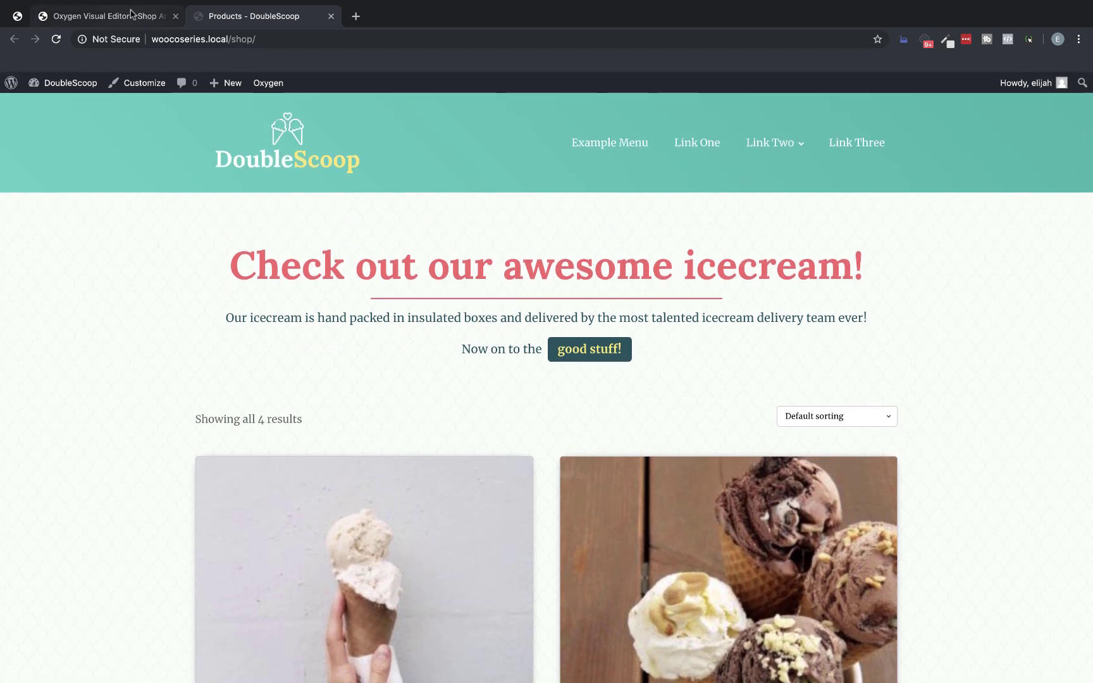
# - Return to the Visual Editor and open the Products List's Main Buttons styling
pyautogui.click(131, 14)
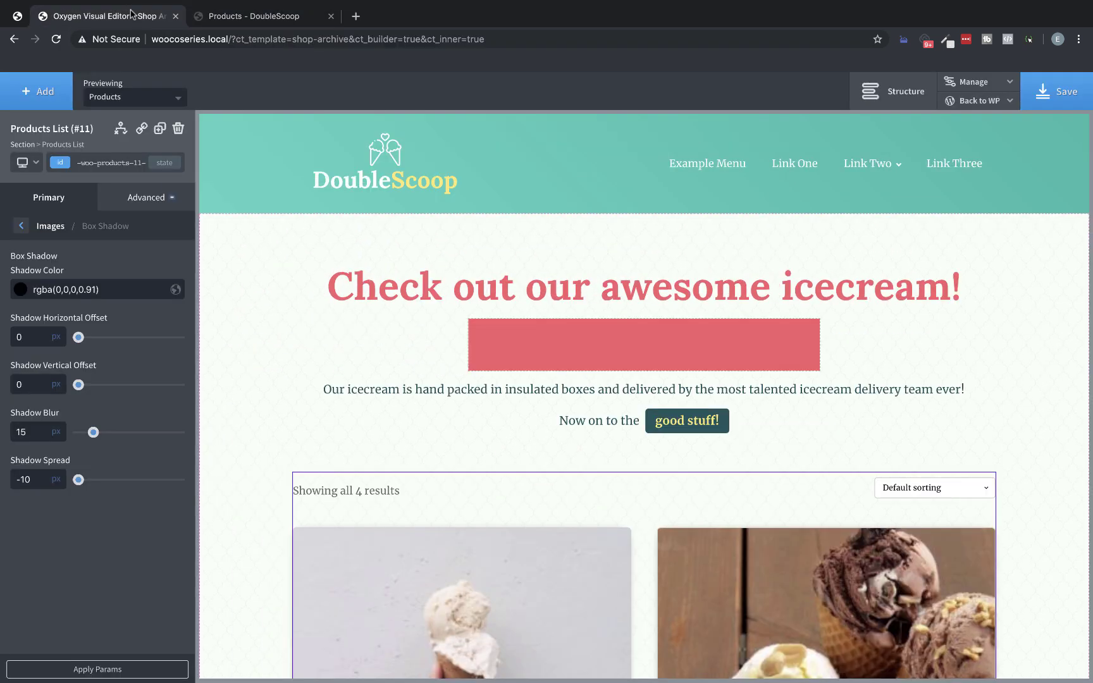
pyautogui.click(25, 228)
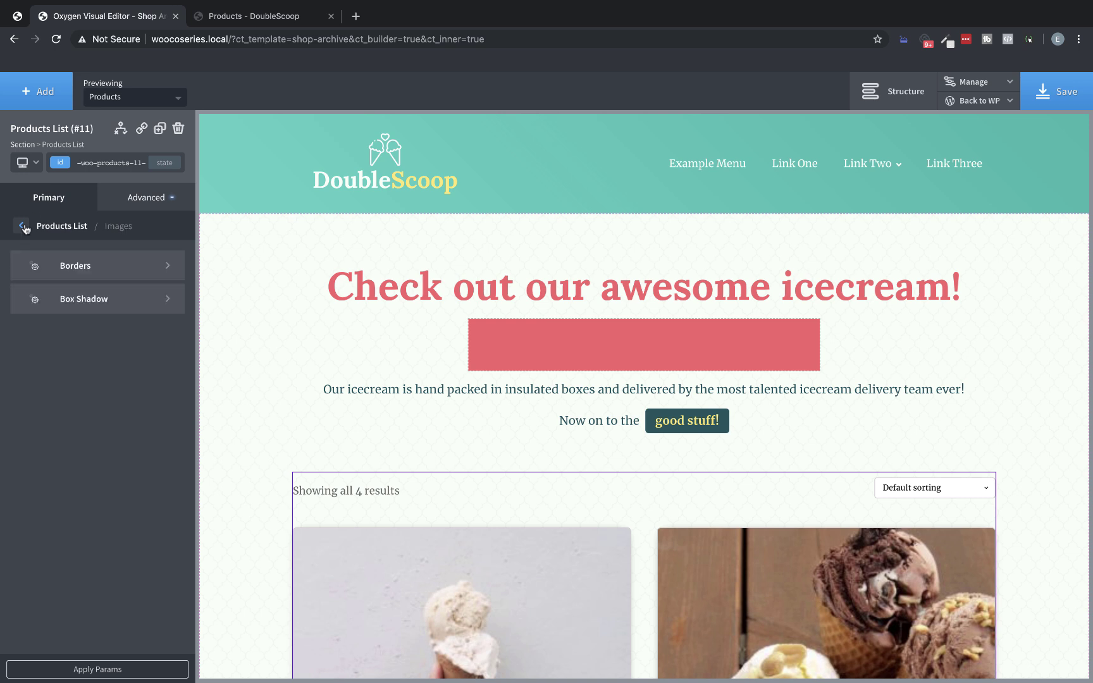
pyautogui.click(26, 228)
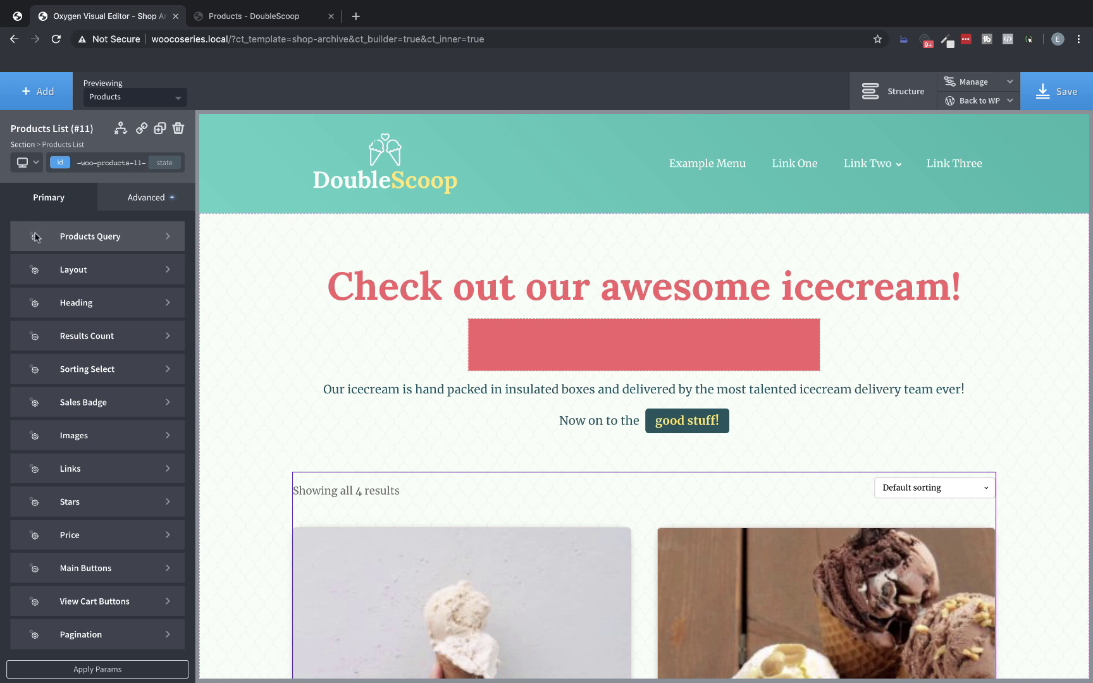
pyautogui.click(135, 578)
pyautogui.scroll(-8, 513, 408)
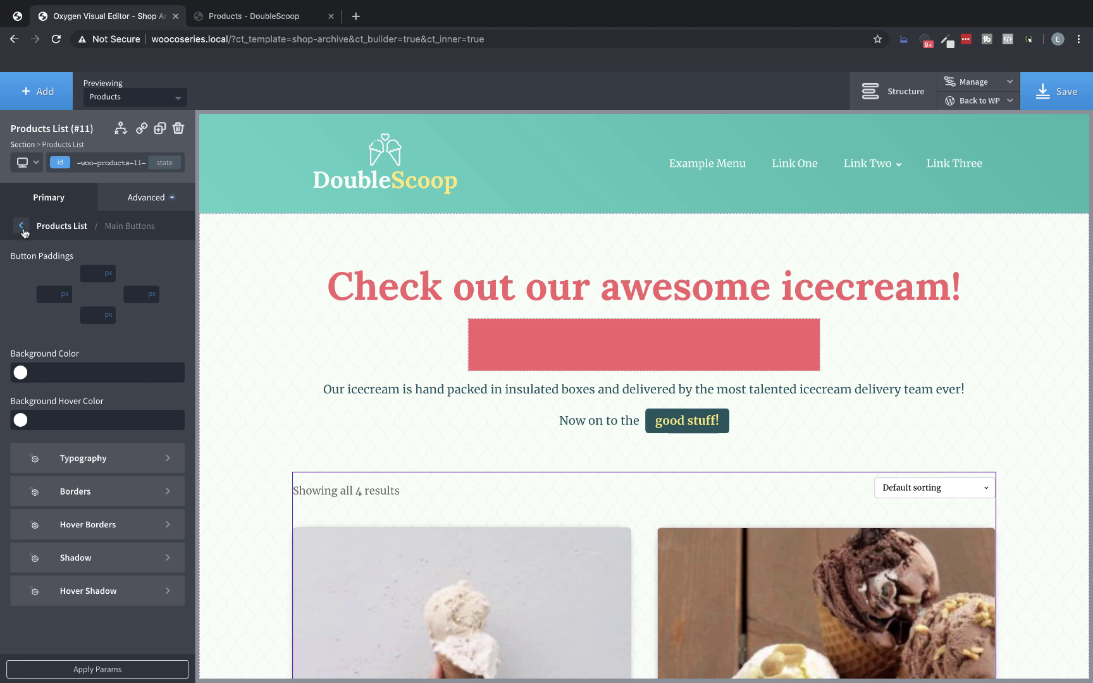
# - Open the WooCommerce section of the site-wide Global Styles
pyautogui.click(22, 227)
pyautogui.moveTo(969, 81)
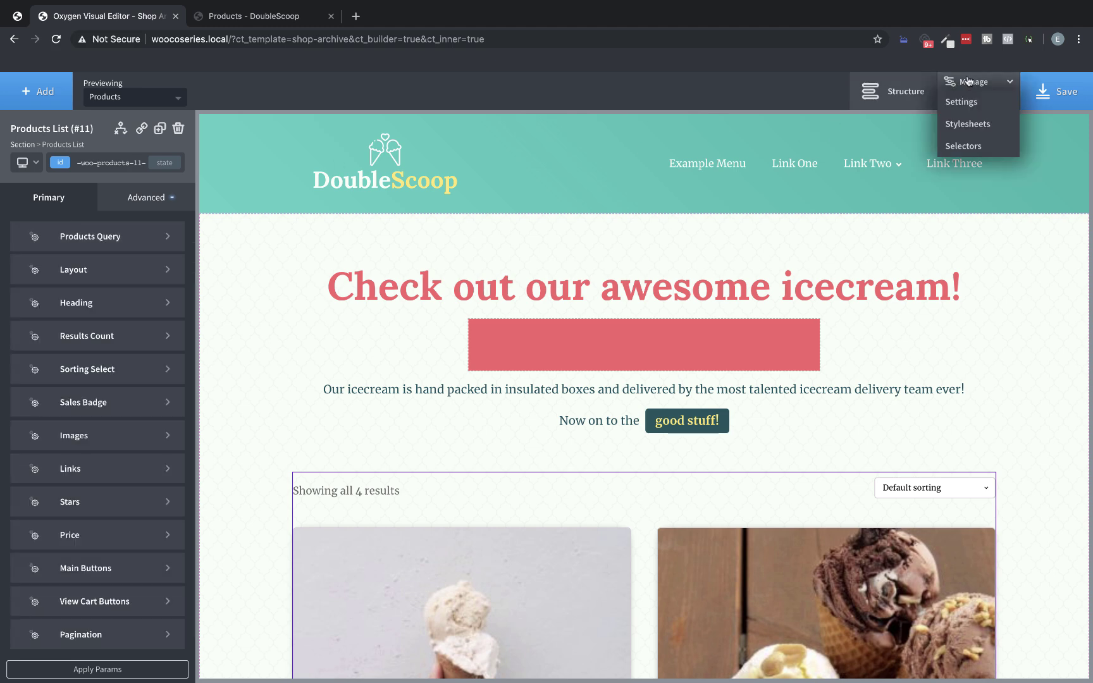
pyautogui.click(968, 103)
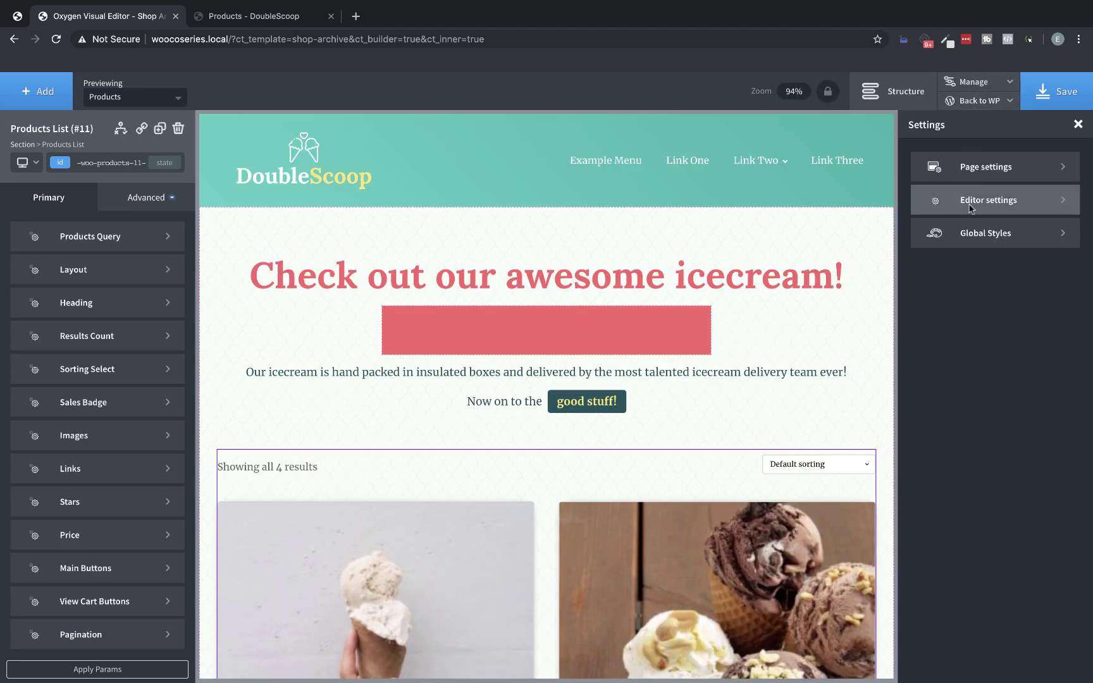
pyautogui.click(974, 232)
pyautogui.click(980, 501)
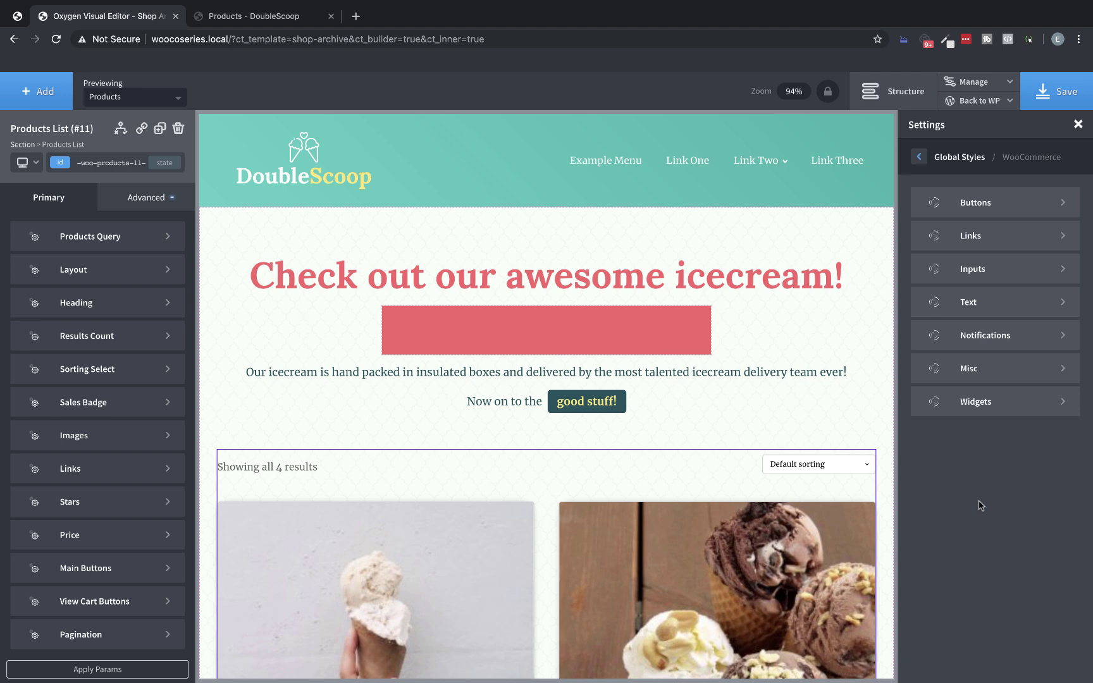
pyautogui.scroll(-5, 807, 393)
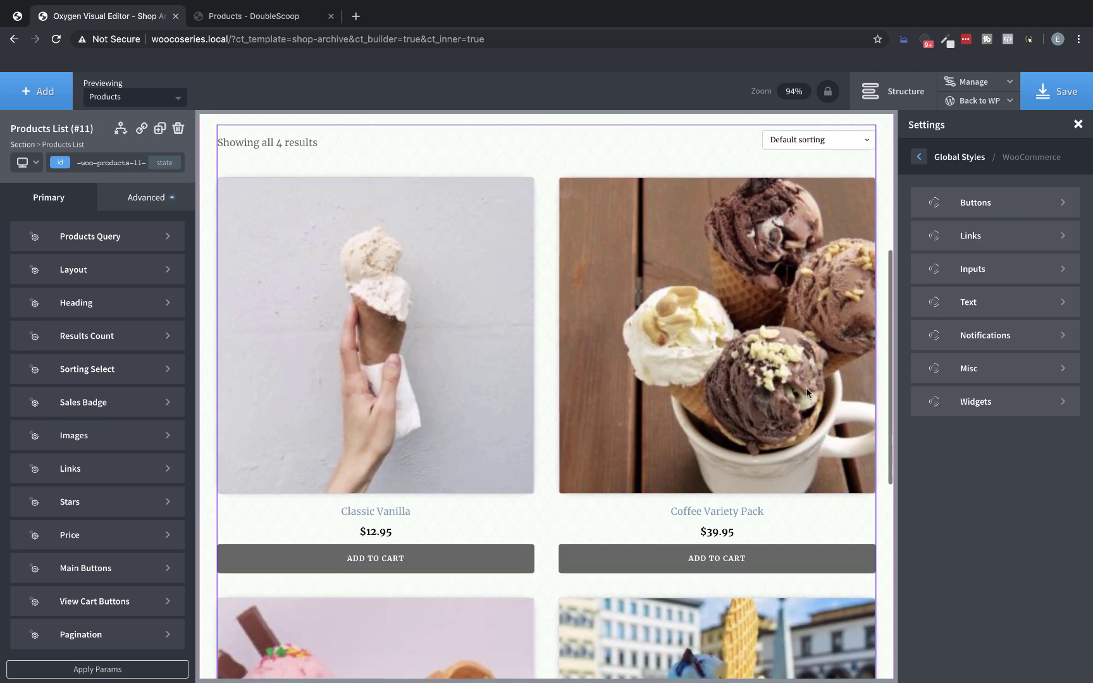
pyautogui.scroll(1, 807, 392)
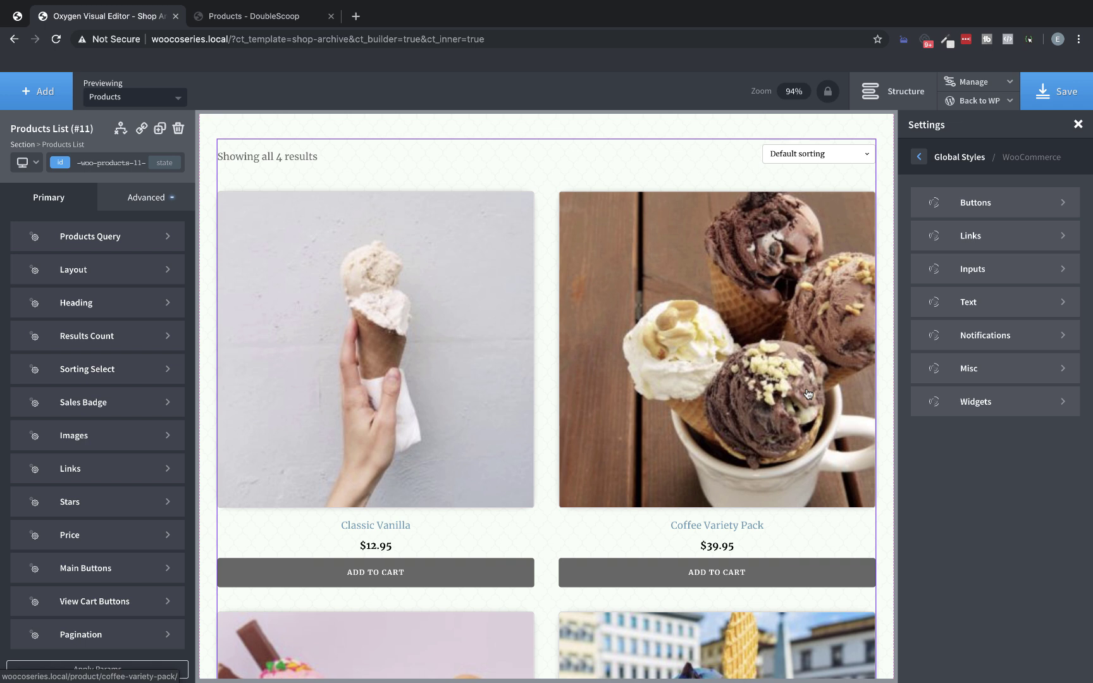
# - Set the secondary button colour to the Pastel Red global swatch
pyautogui.click(955, 203)
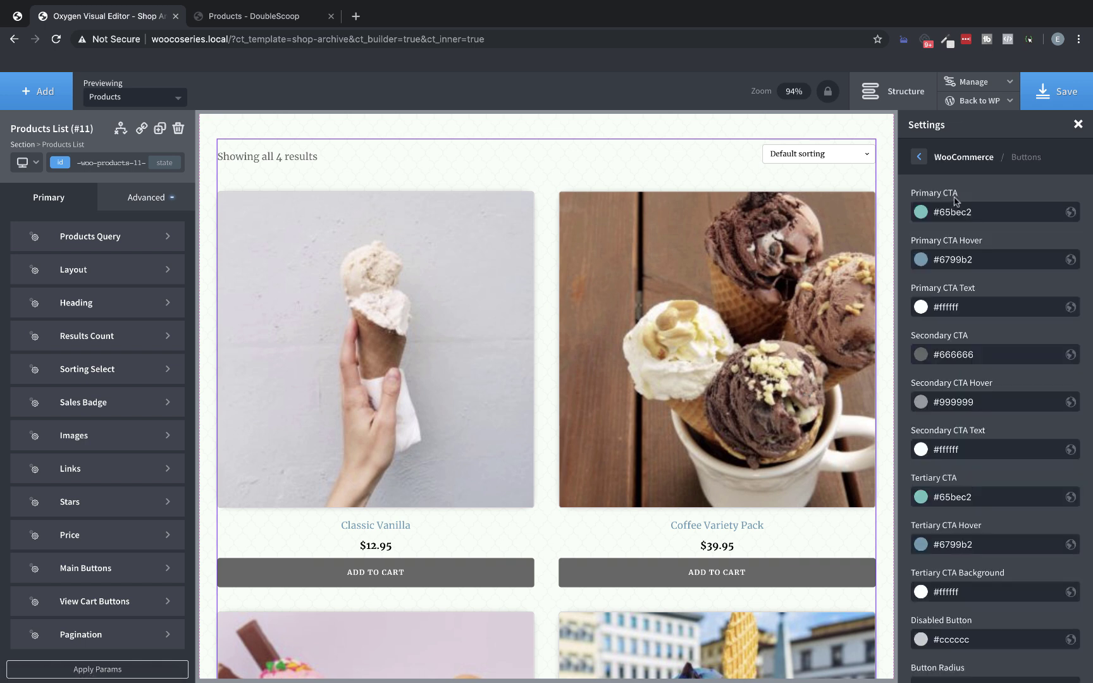
pyautogui.scroll(-1, 1019, 215)
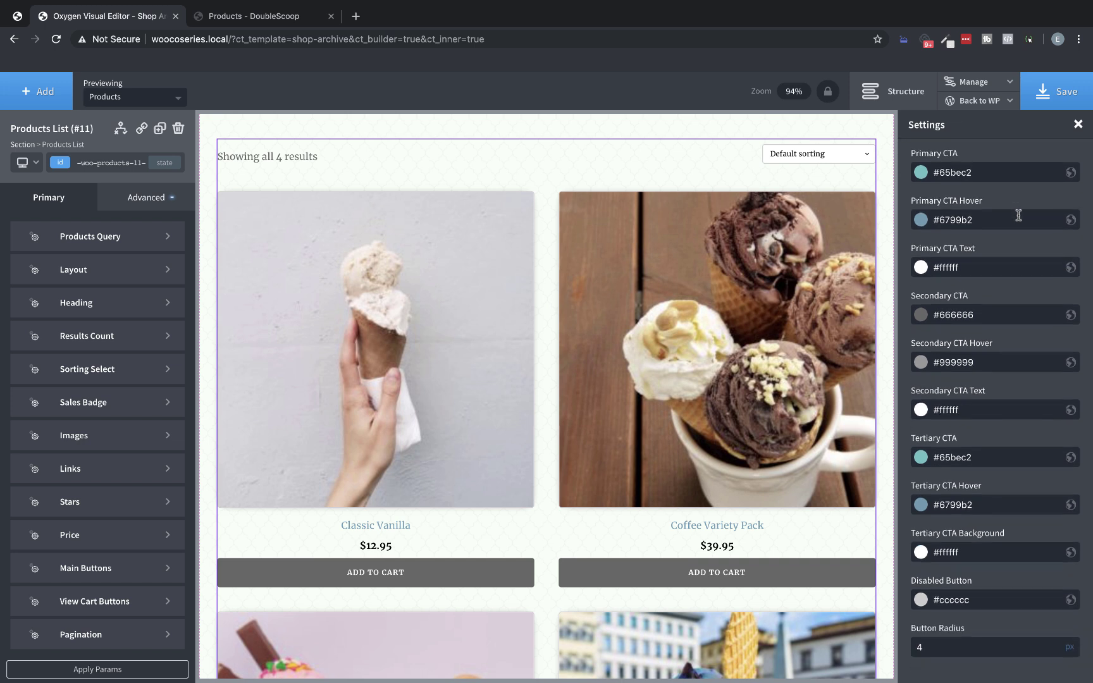
pyautogui.click(921, 316)
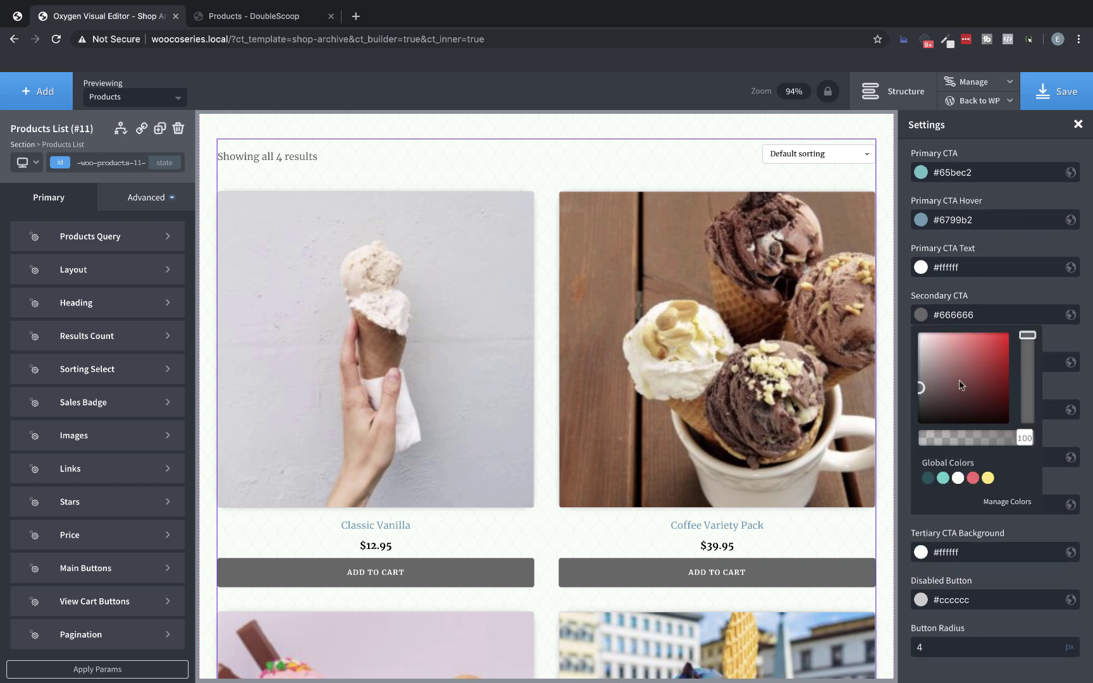
pyautogui.moveTo(964, 391); pyautogui.dragTo(981, 368)
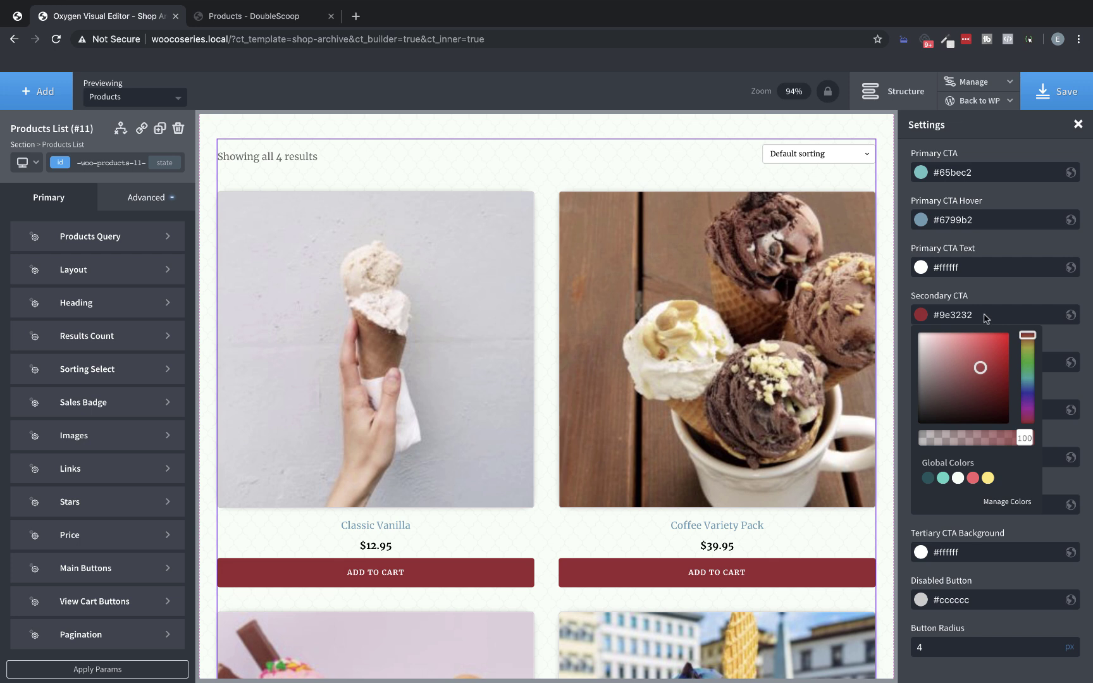
pyautogui.click(922, 316)
pyautogui.click(922, 317)
pyautogui.click(973, 480)
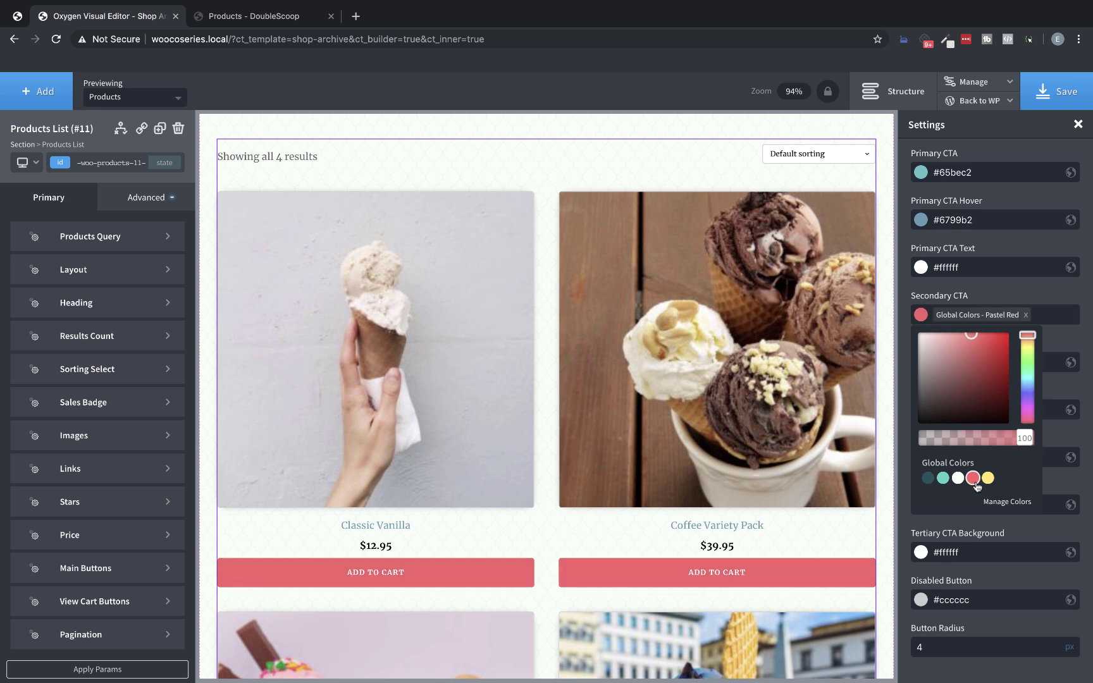
pyautogui.click(1019, 296)
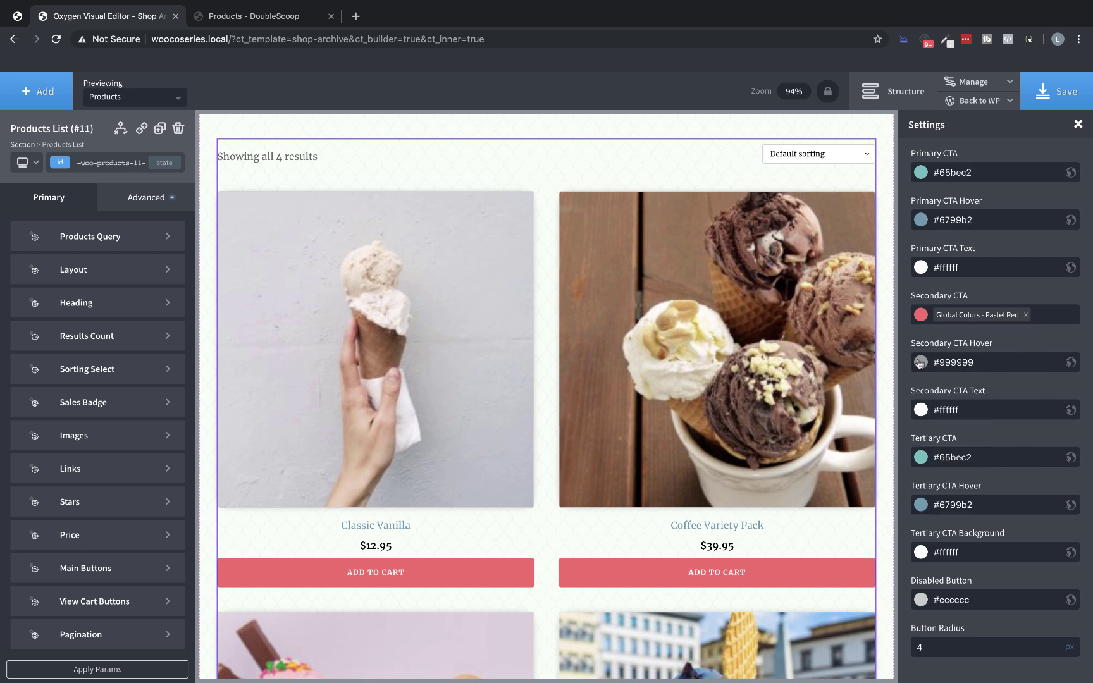
# - Try Mint Cream for the secondary hover and English Green for secondary text
pyautogui.click(921, 362)
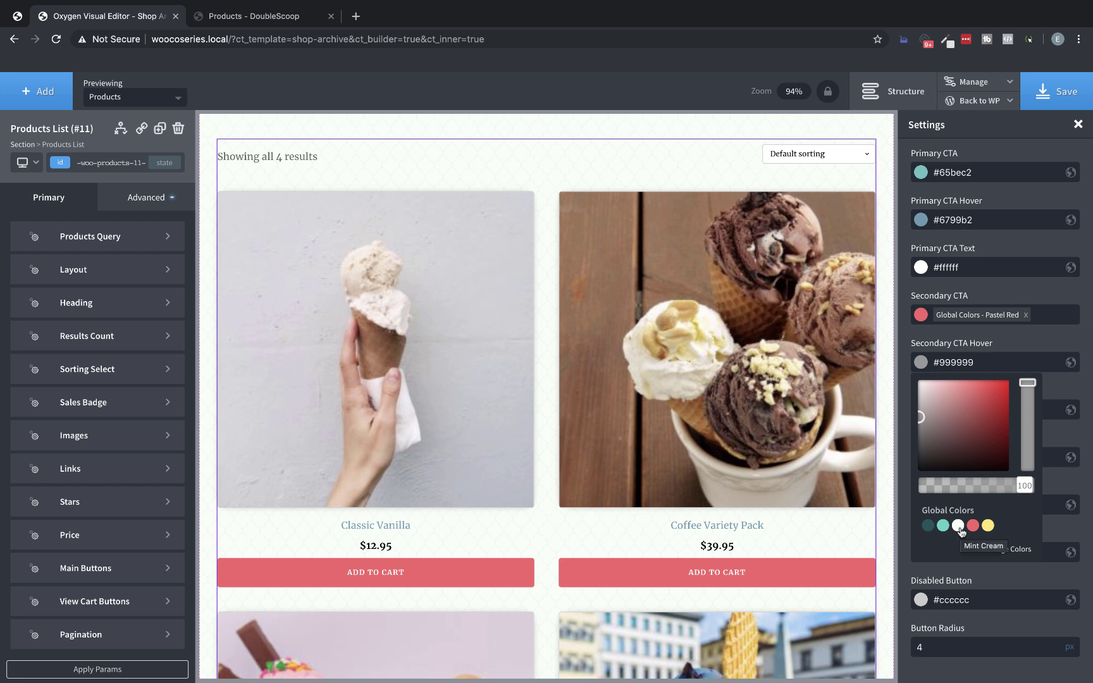
pyautogui.click(959, 525)
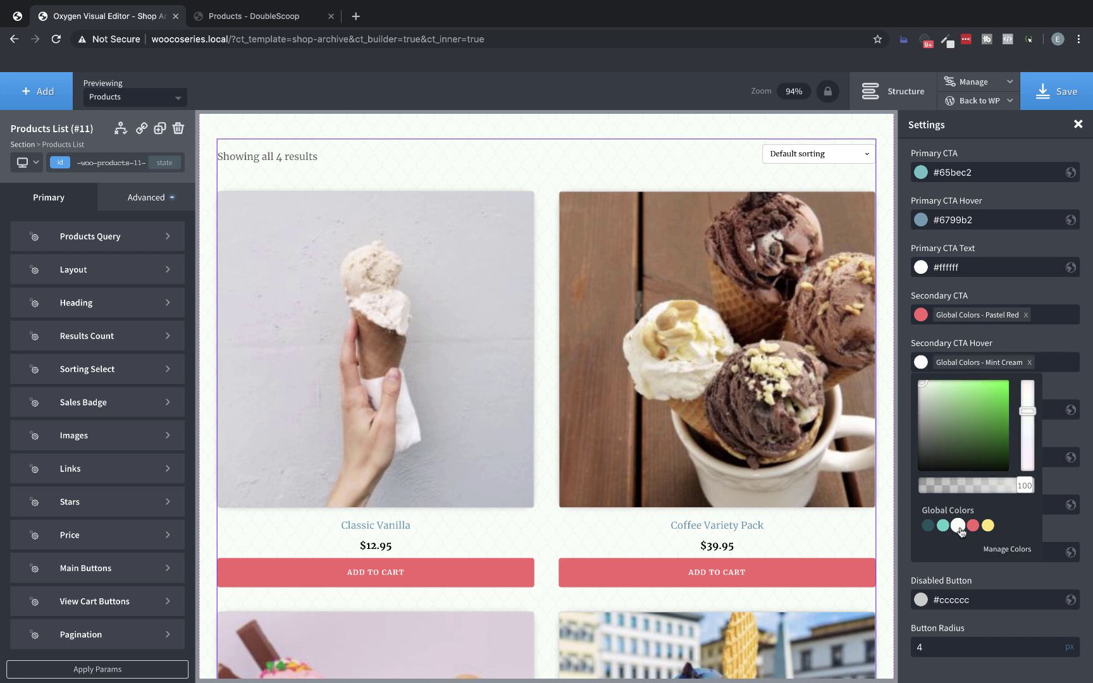
pyautogui.click(959, 335)
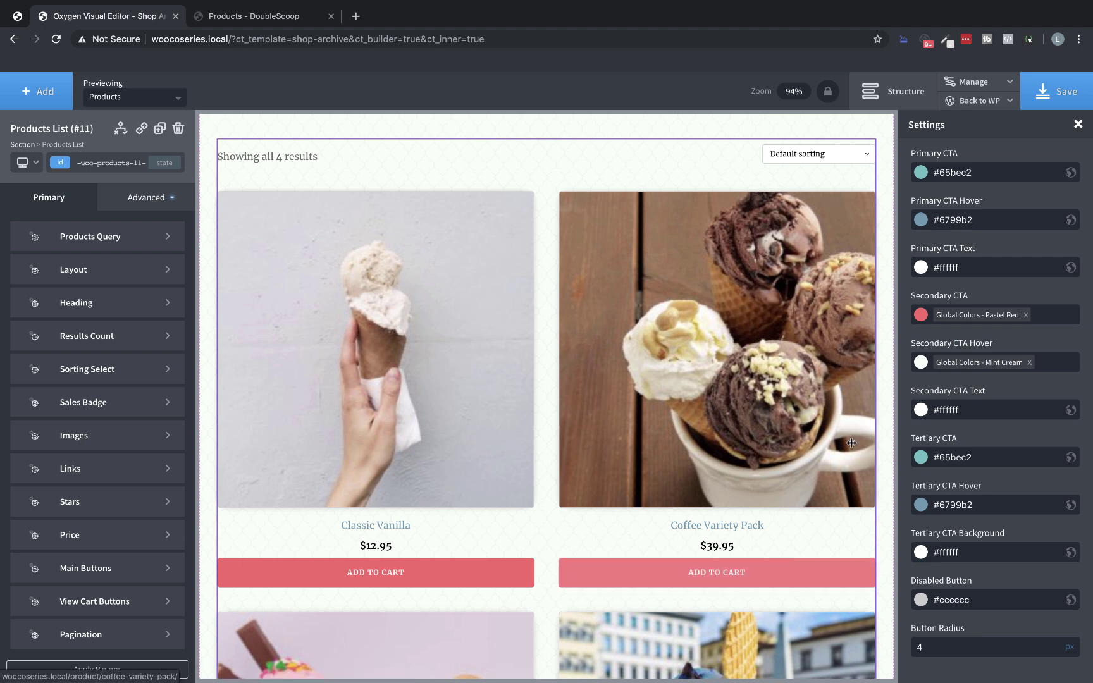
pyautogui.click(920, 409)
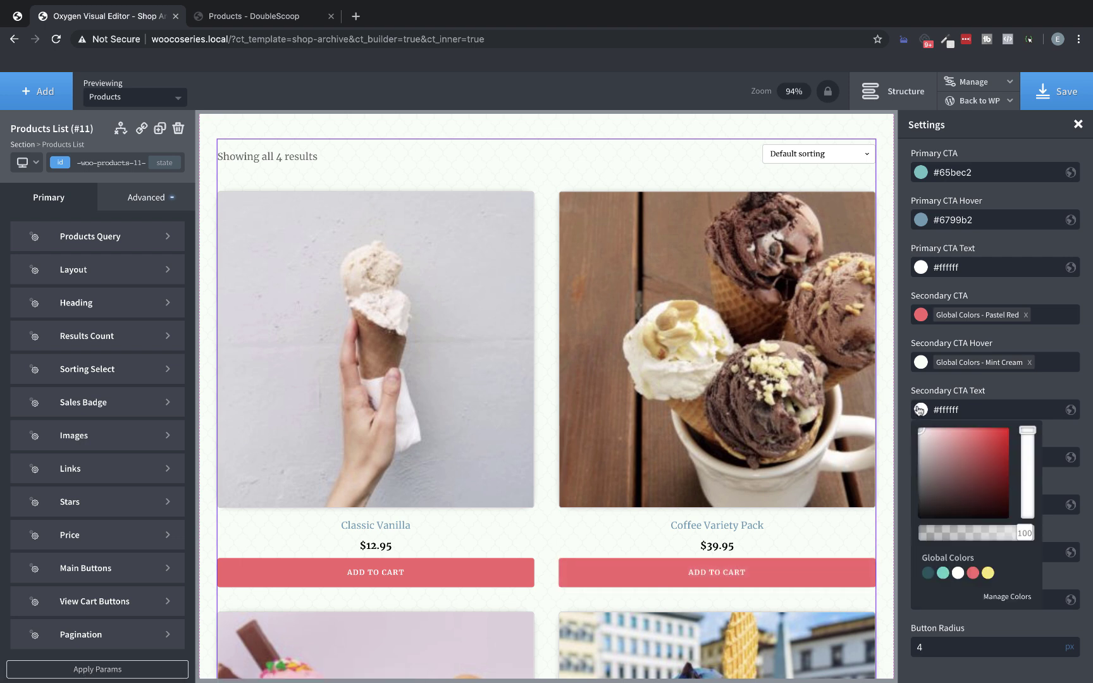
pyautogui.click(927, 573)
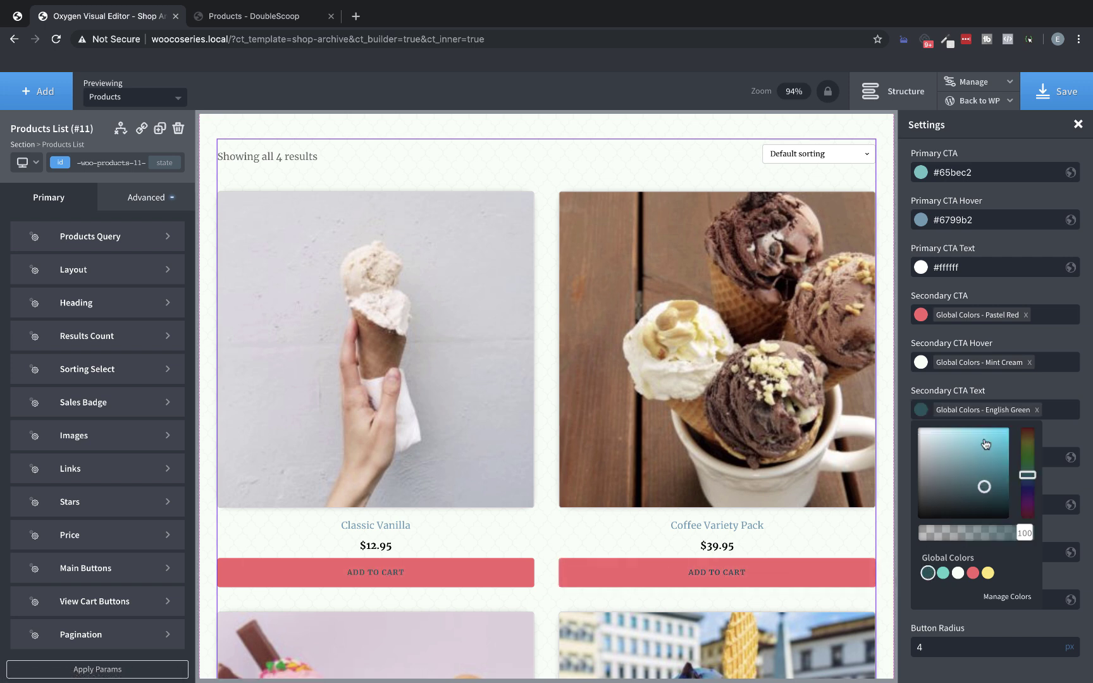
# - Set the secondary hover colour to #d65757 and secondary text to global Mint Cream
pyautogui.click(921, 362)
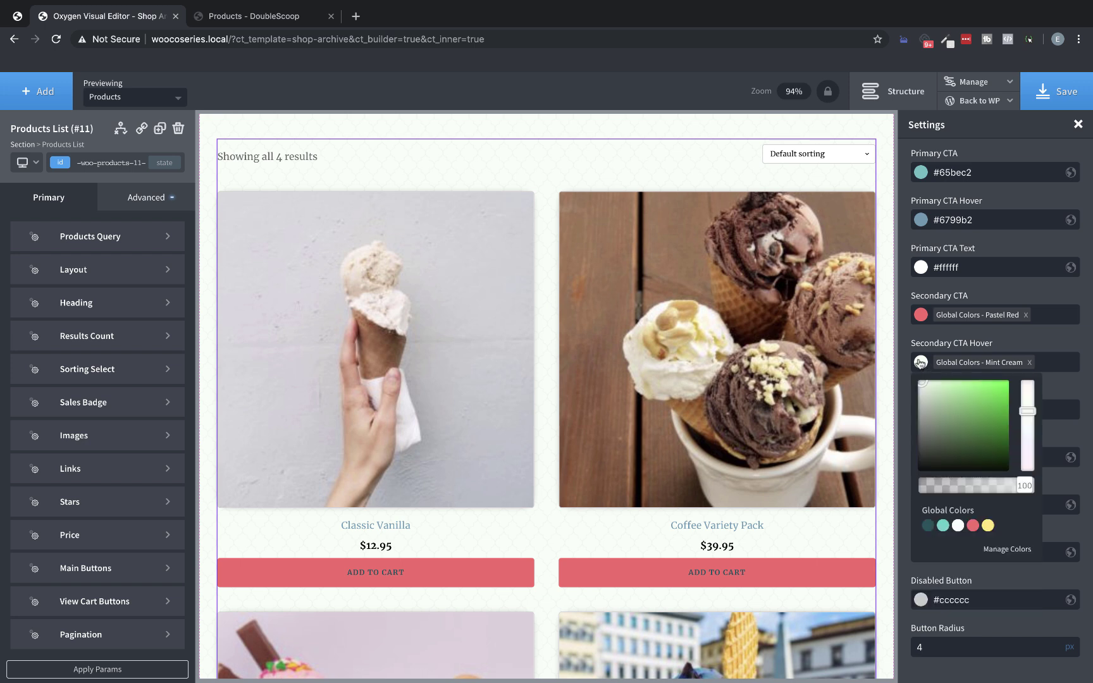
pyautogui.click(974, 525)
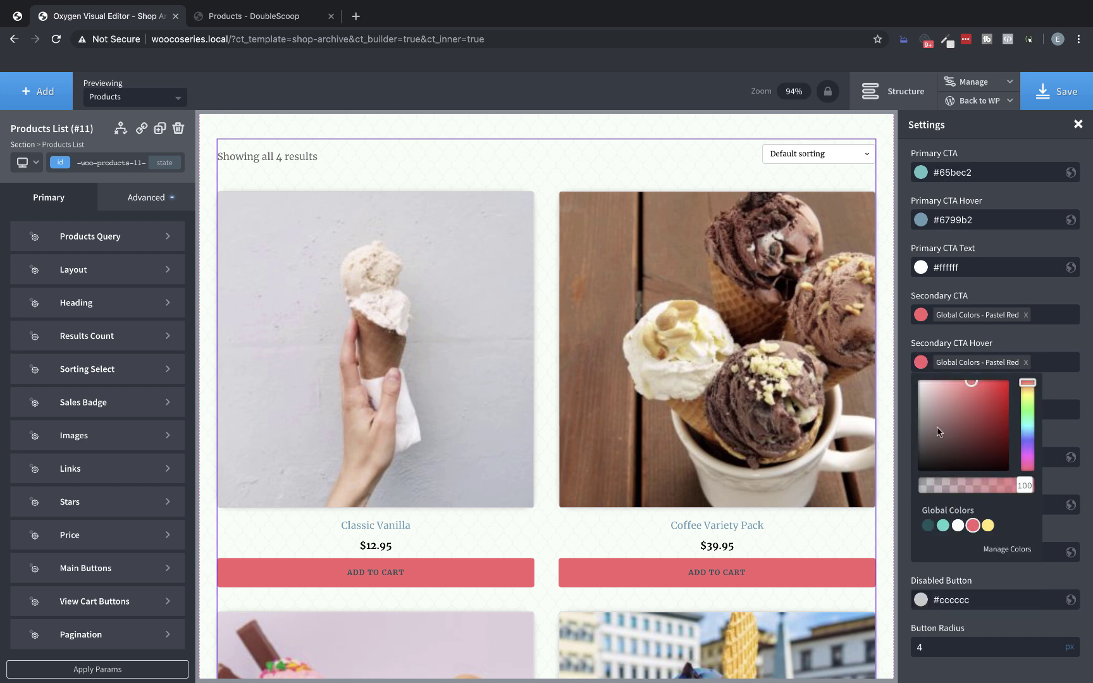
pyautogui.click(972, 396)
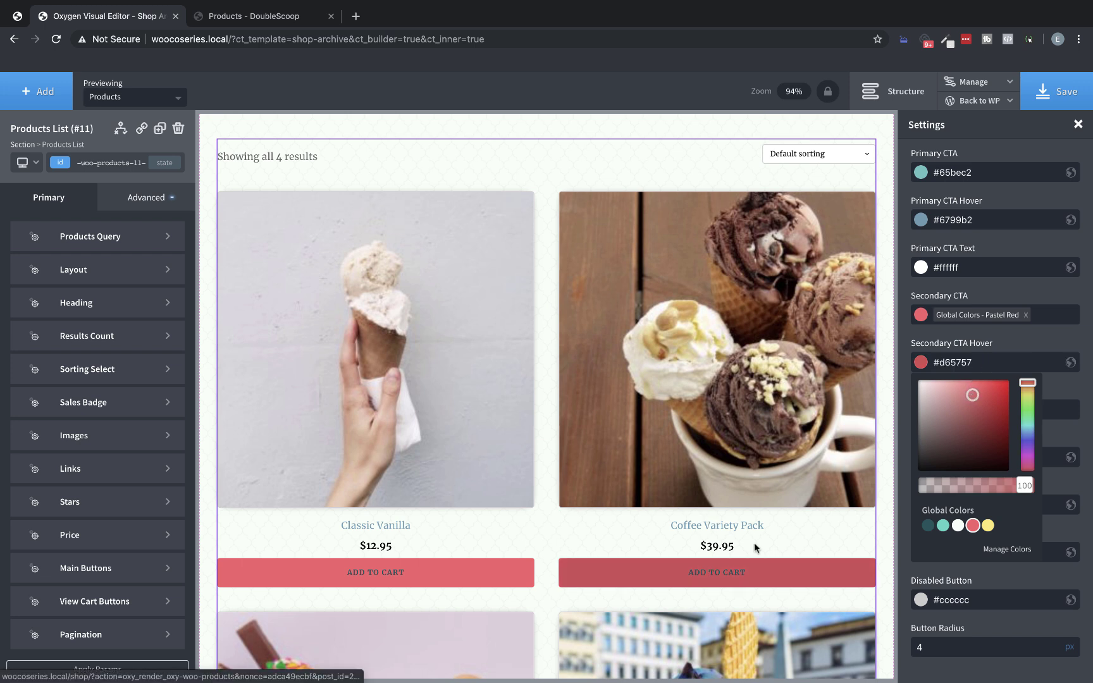
pyautogui.click(1078, 381)
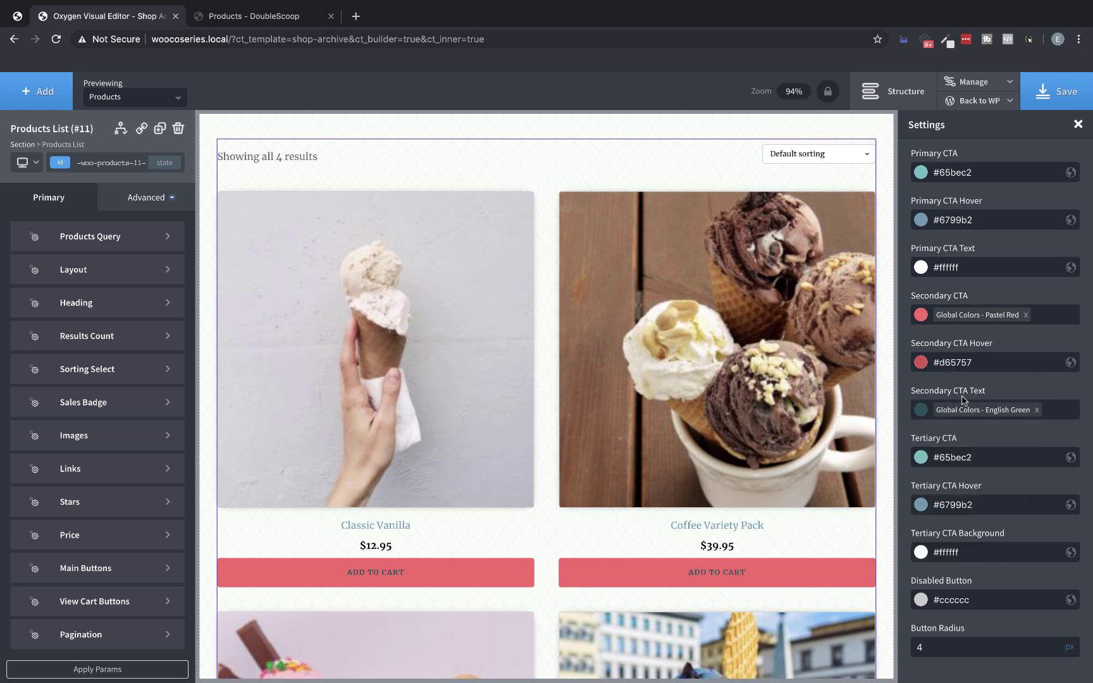
pyautogui.click(921, 412)
pyautogui.click(957, 574)
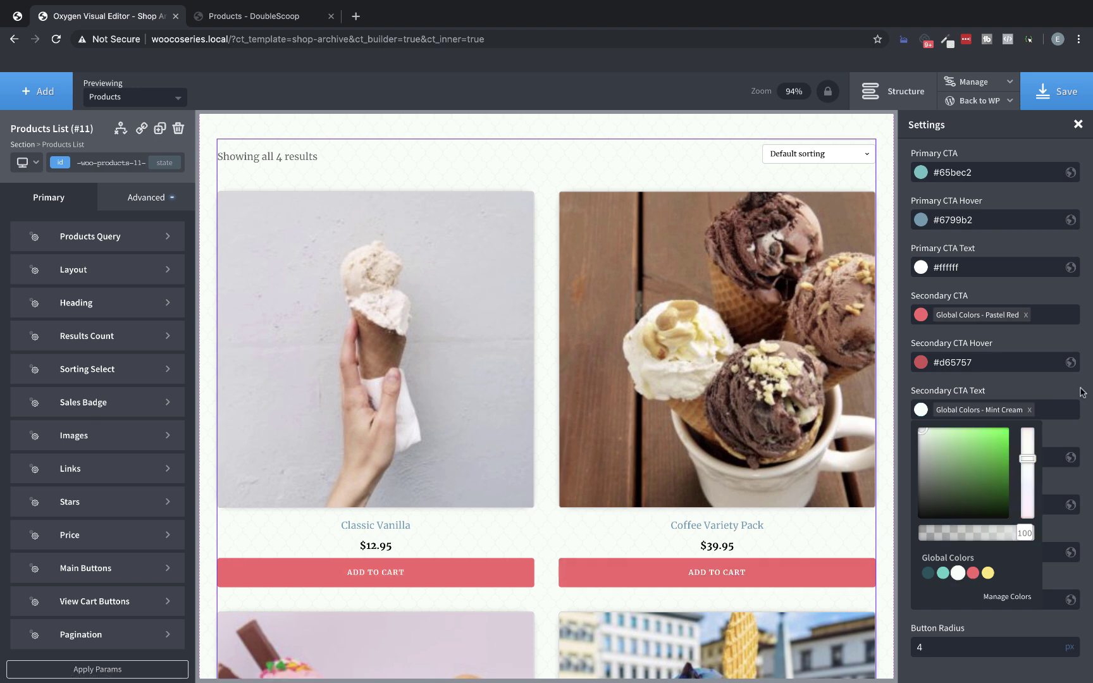
pyautogui.click(1082, 387)
# - Change the WooCommerce button radius from 4 to 5 px
pyautogui.scroll(-8, 748, 402)
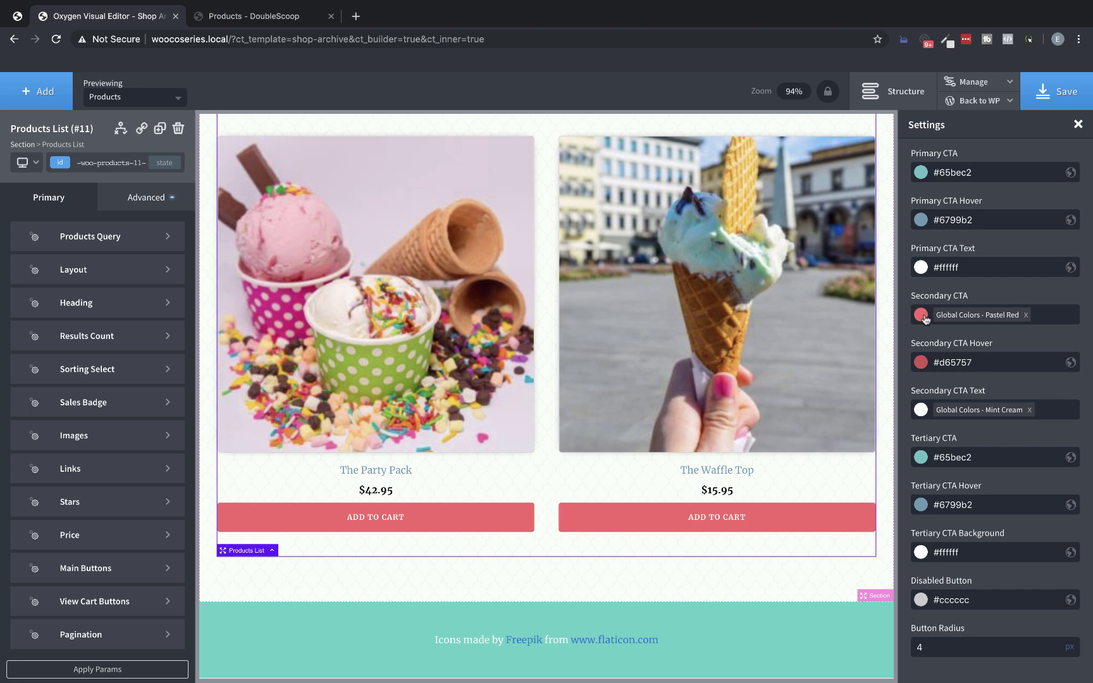
pyautogui.scroll(6, 758, 493)
pyautogui.scroll(7, 759, 493)
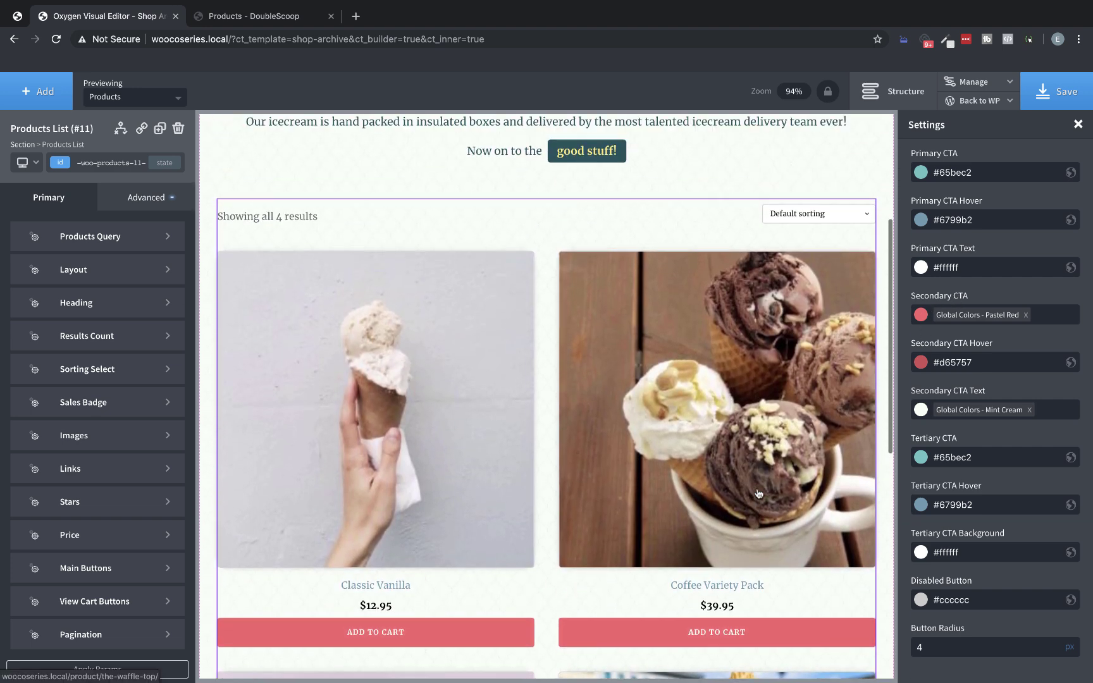
pyautogui.scroll(-9, 759, 494)
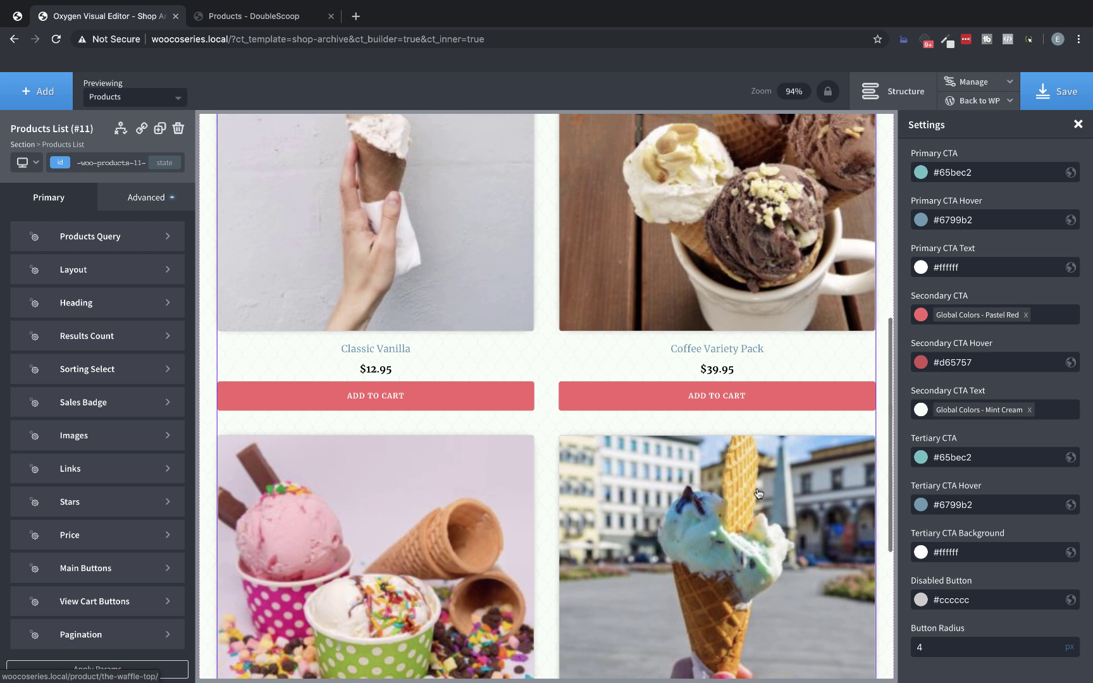
pyautogui.scroll(-5, 758, 493)
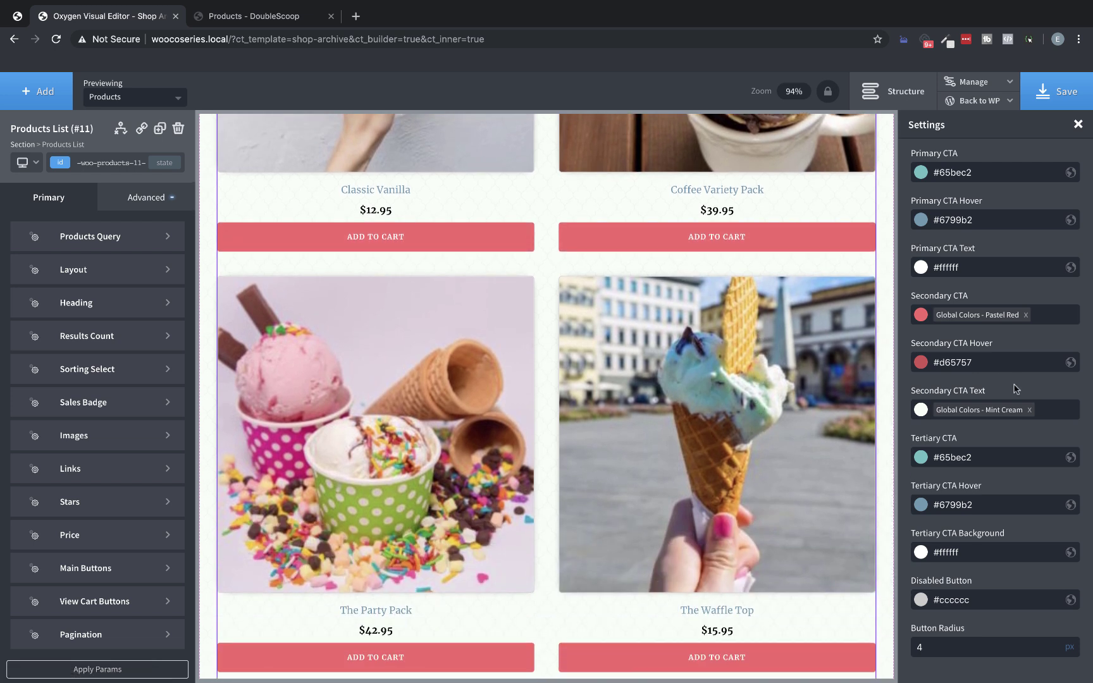
pyautogui.doubleClick(940, 652)
pyautogui.write('5')
pyautogui.scroll(2, 979, 541)
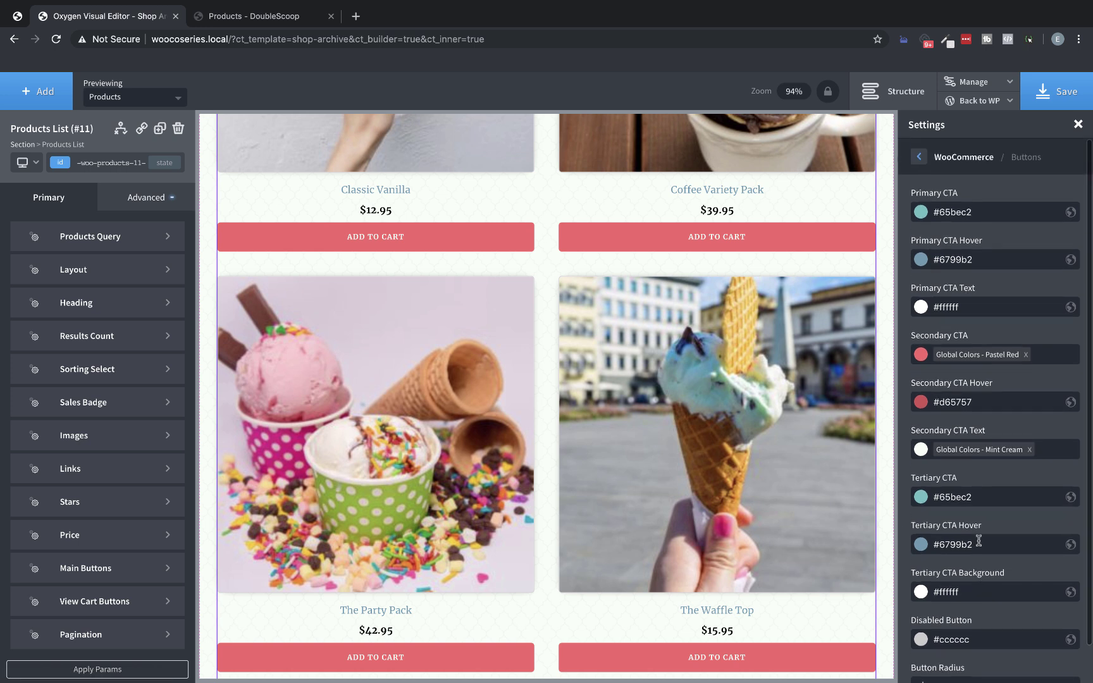
# - Set the WooCommerce Standard Link colour to the global English Green
pyautogui.click(920, 158)
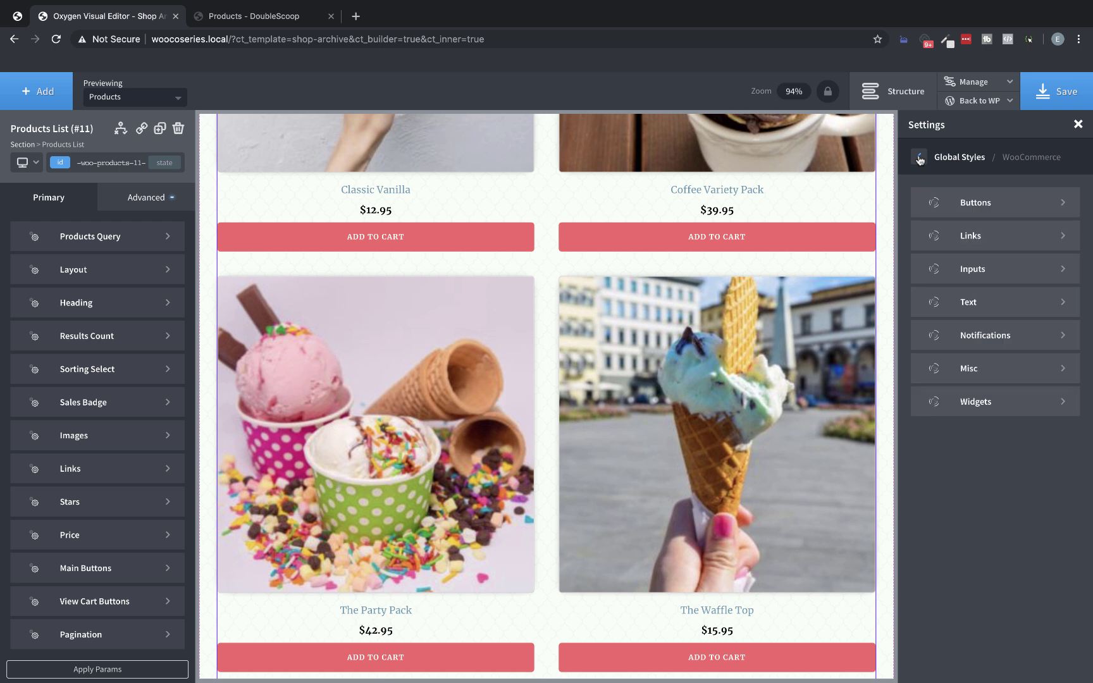
pyautogui.click(945, 235)
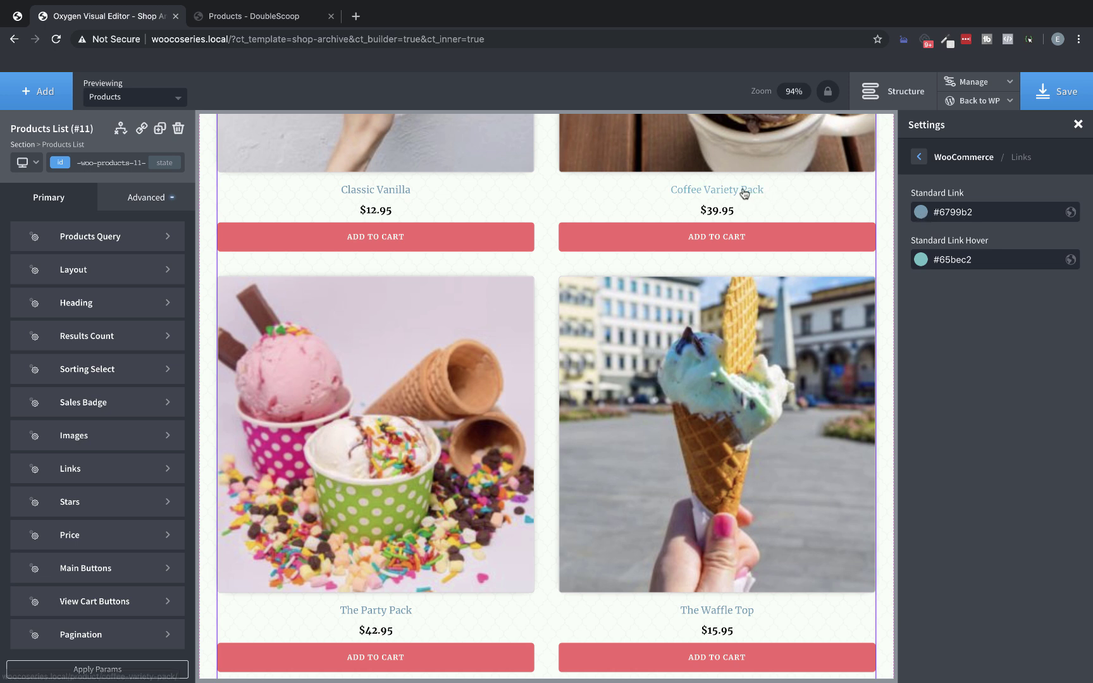
pyautogui.scroll(3, 787, 235)
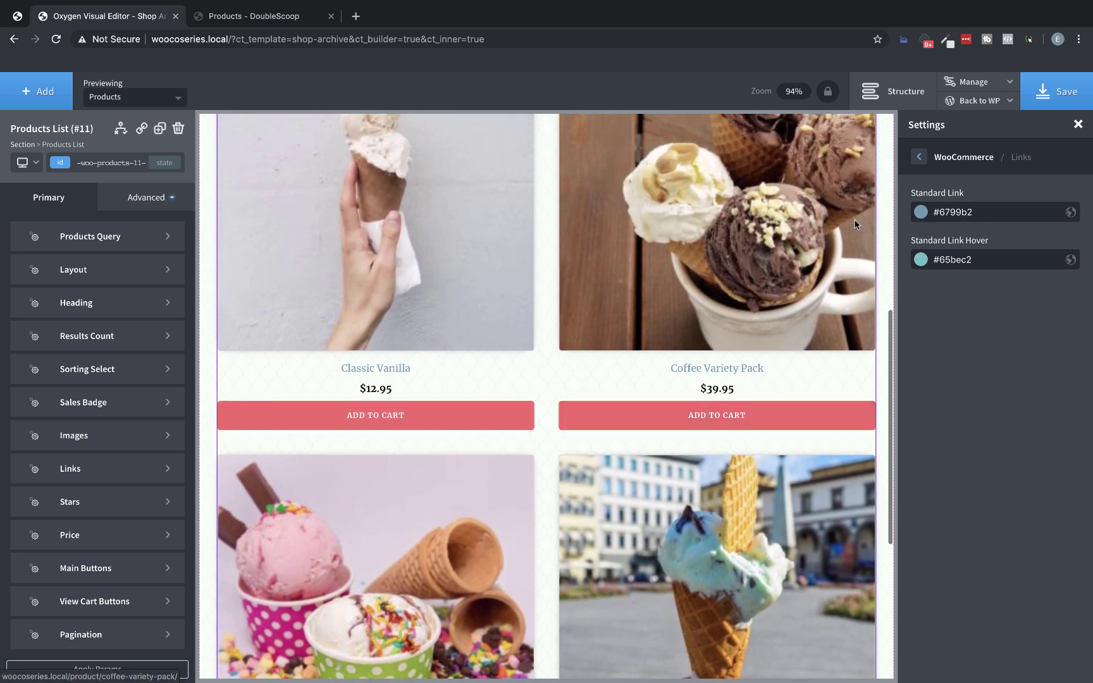
pyautogui.click(921, 214)
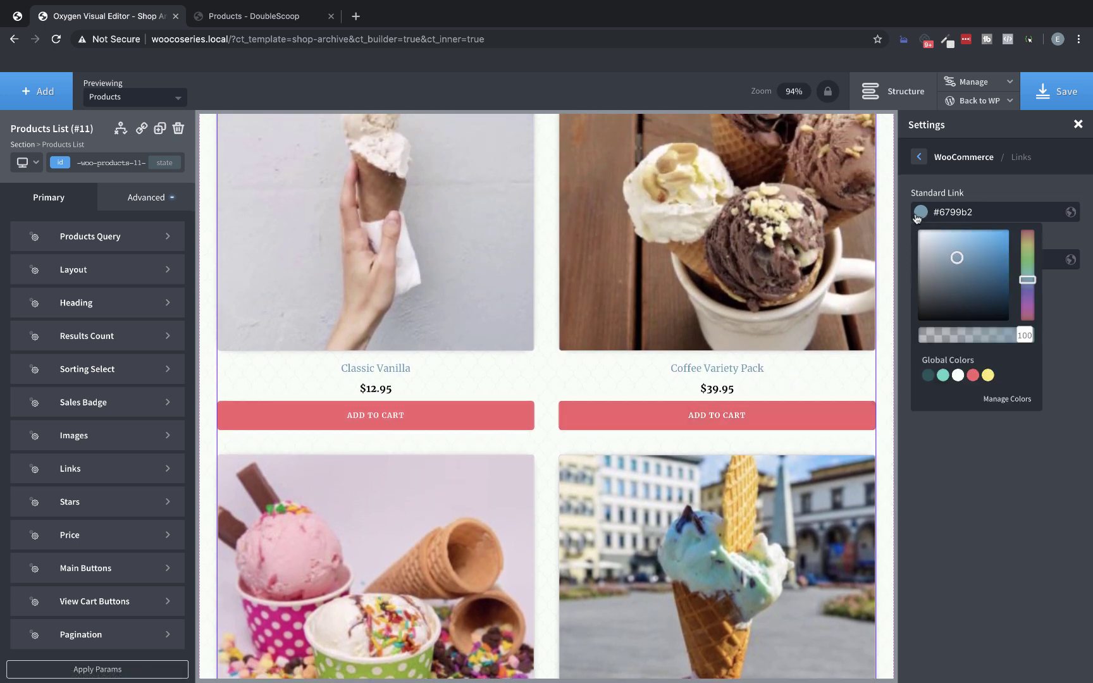
pyautogui.click(929, 376)
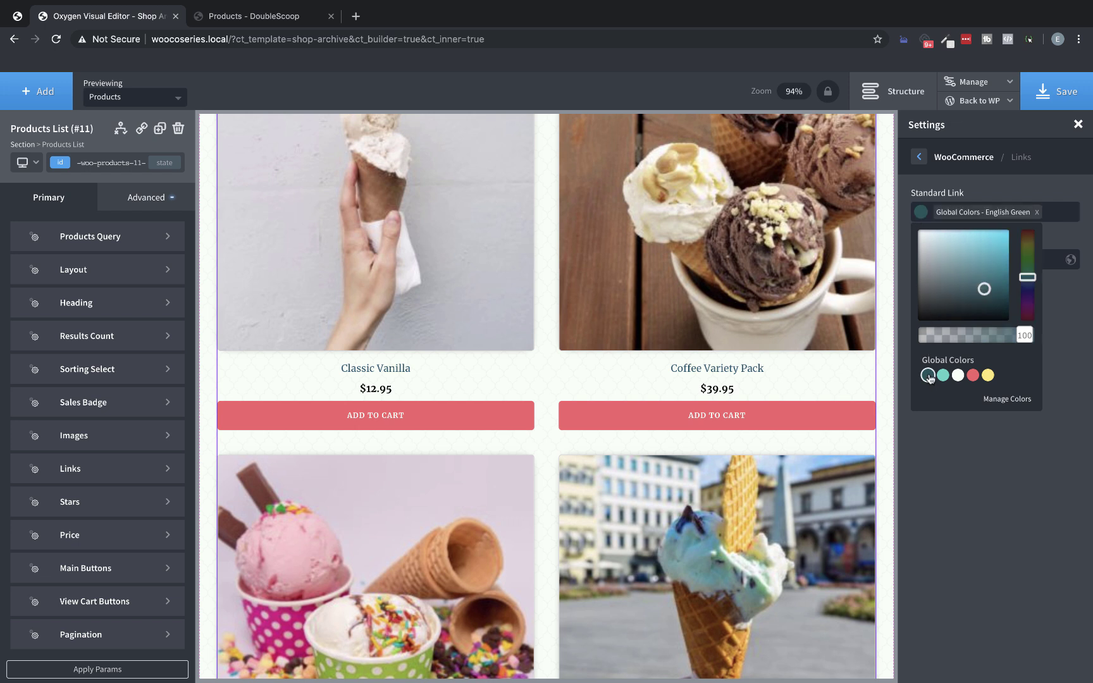
pyautogui.click(968, 507)
# - Set Standard Link Hover to the global Turquoise and return to the style categories
pyautogui.click(921, 259)
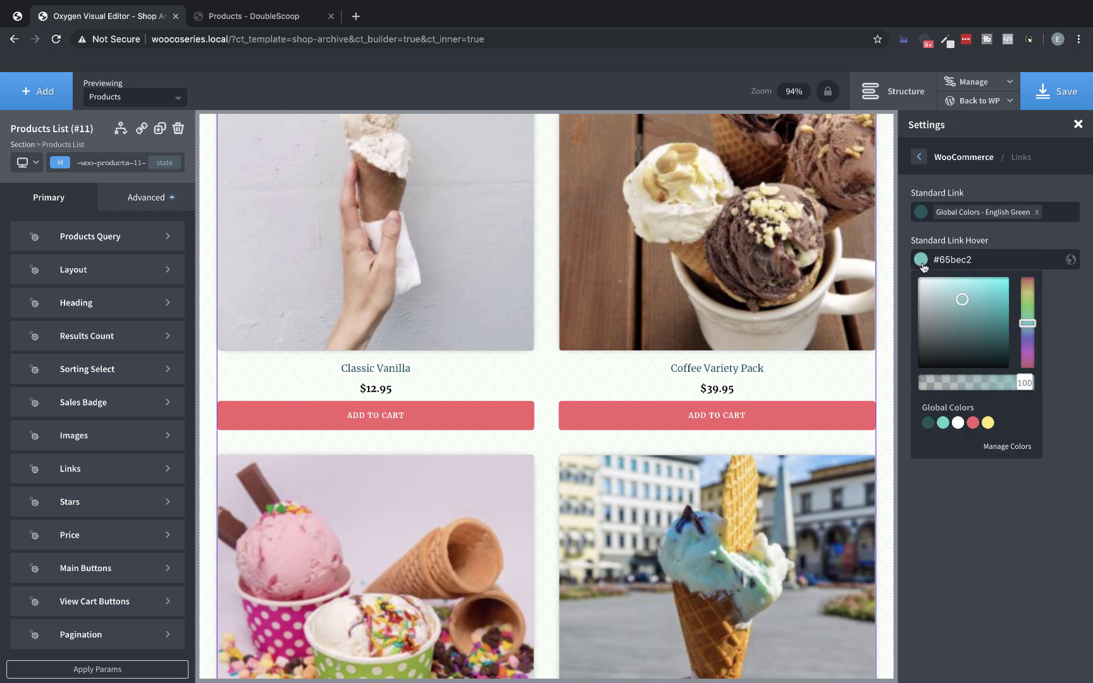
pyautogui.click(943, 423)
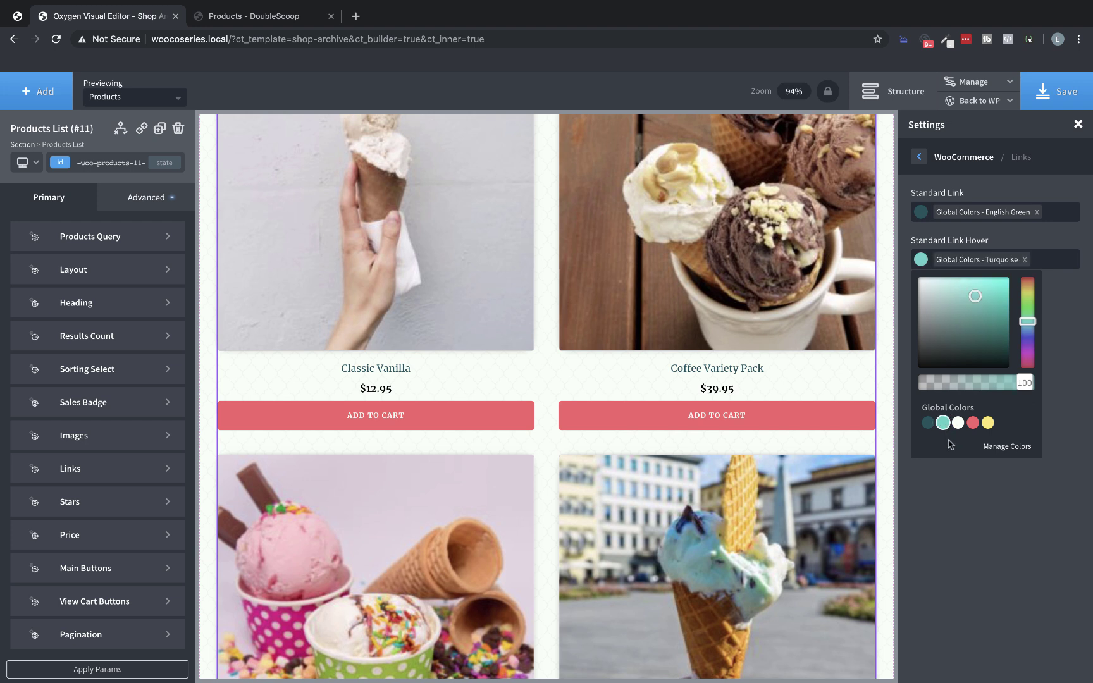
pyautogui.click(962, 509)
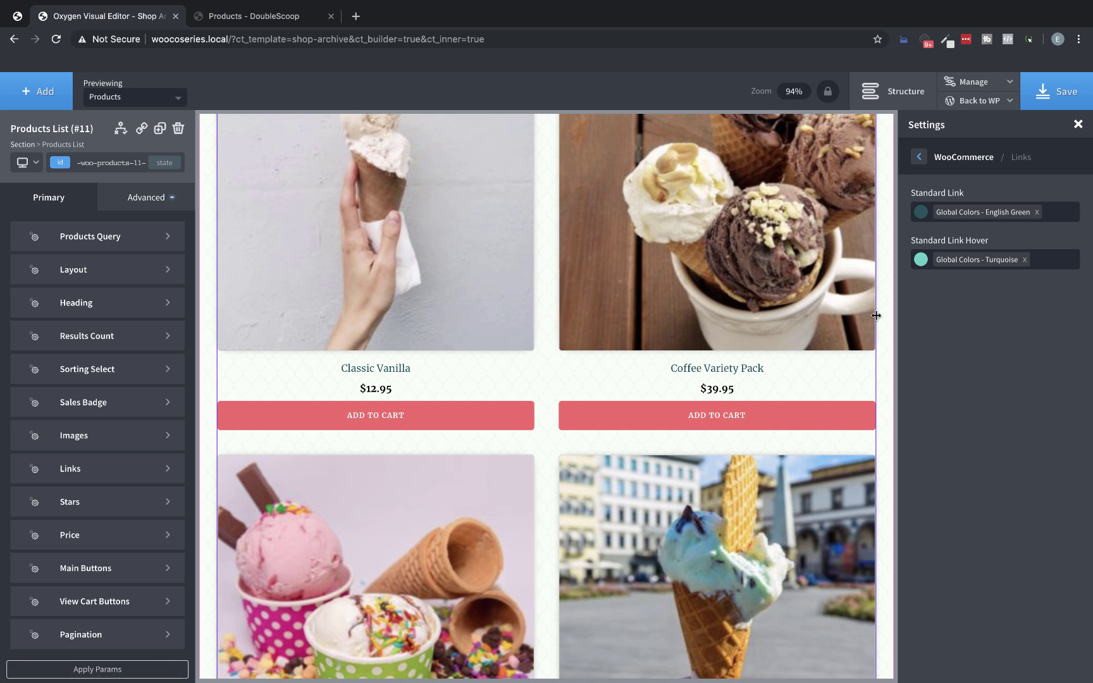
pyautogui.scroll(-4, 872, 315)
pyautogui.scroll(10, 872, 315)
pyautogui.scroll(-3, 872, 315)
pyautogui.scroll(-4, 872, 315)
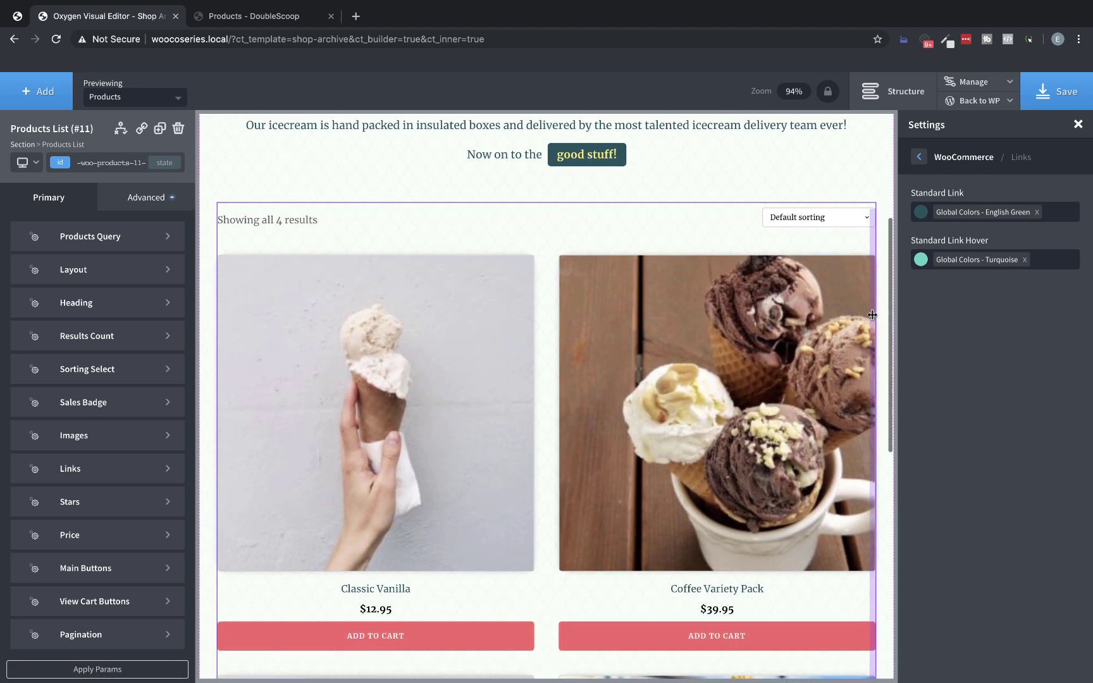
pyautogui.scroll(6, 872, 315)
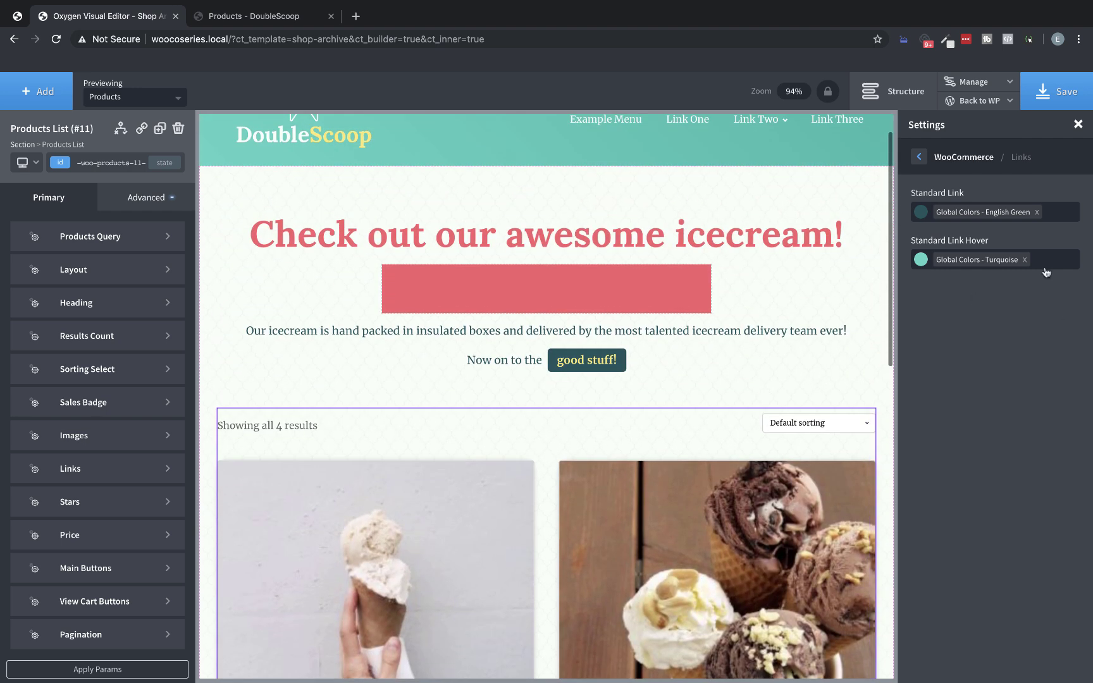
pyautogui.click(921, 158)
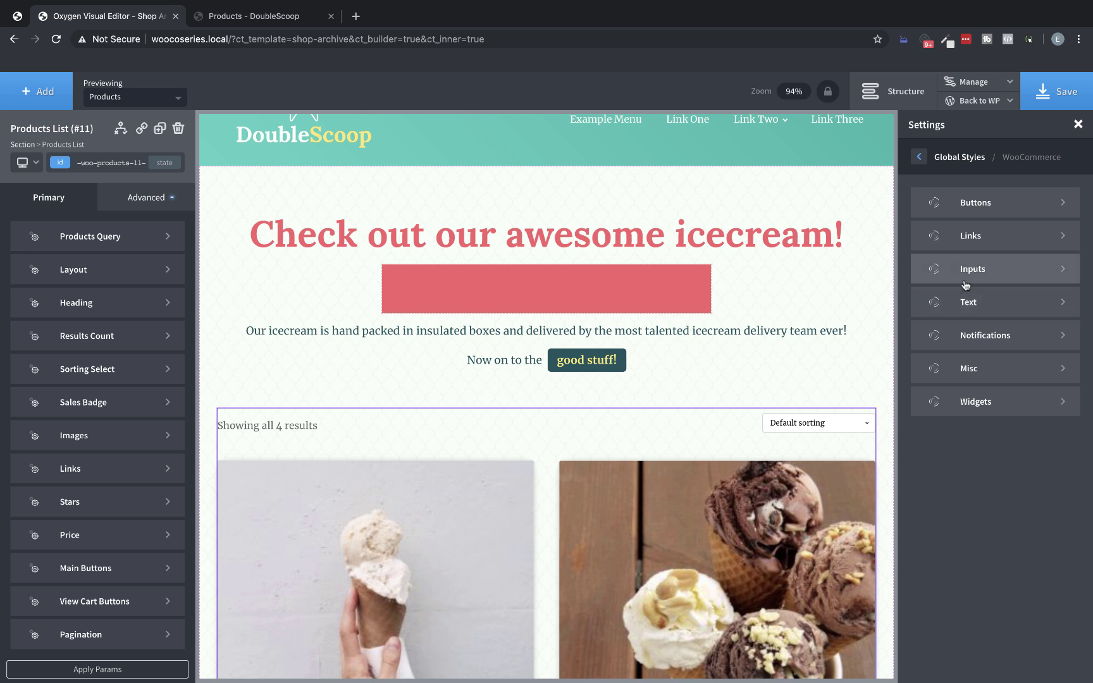
# - Lighten the WooCommerce input border colour to near-white #efefef
pyautogui.scroll(-2, 854, 281)
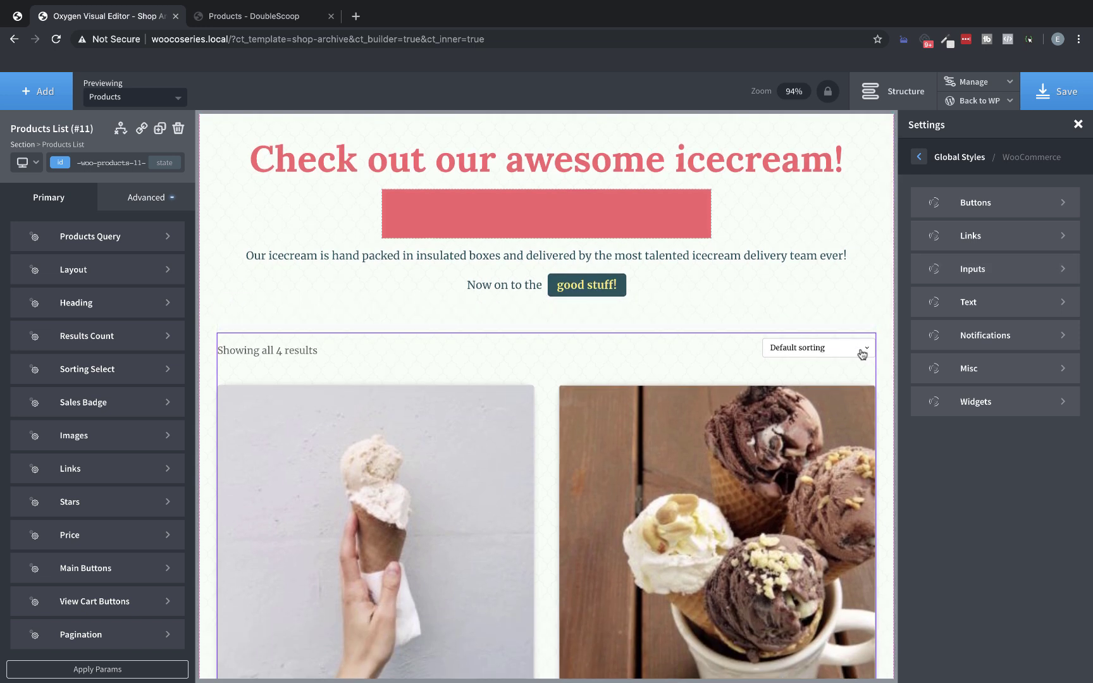
pyautogui.click(960, 269)
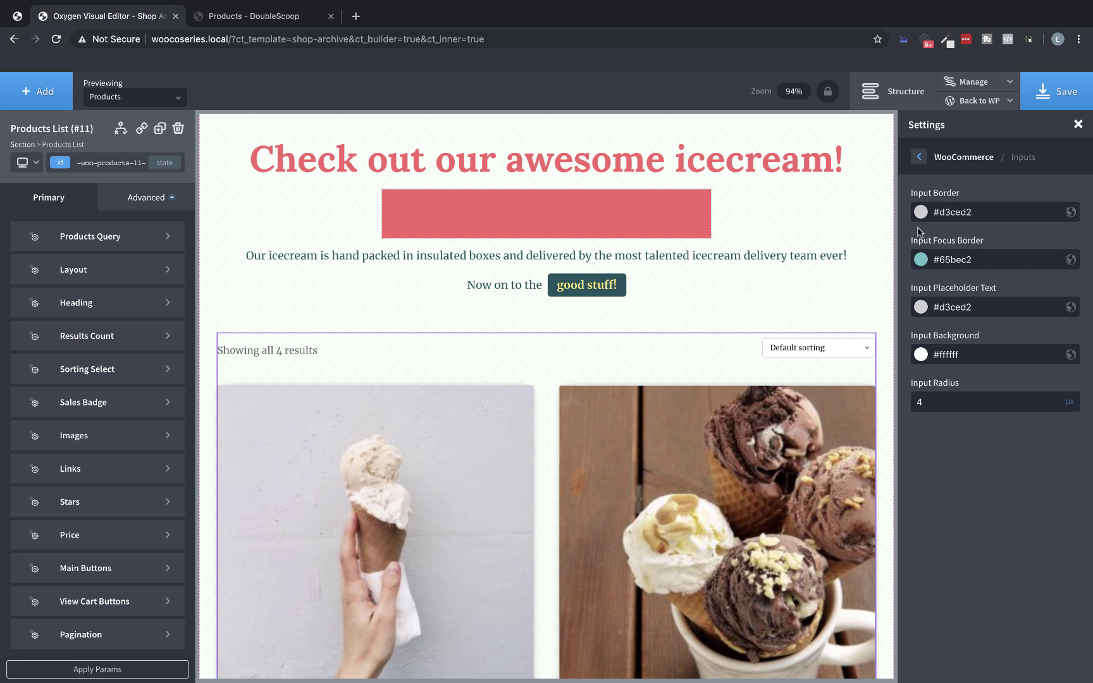
pyautogui.click(922, 213)
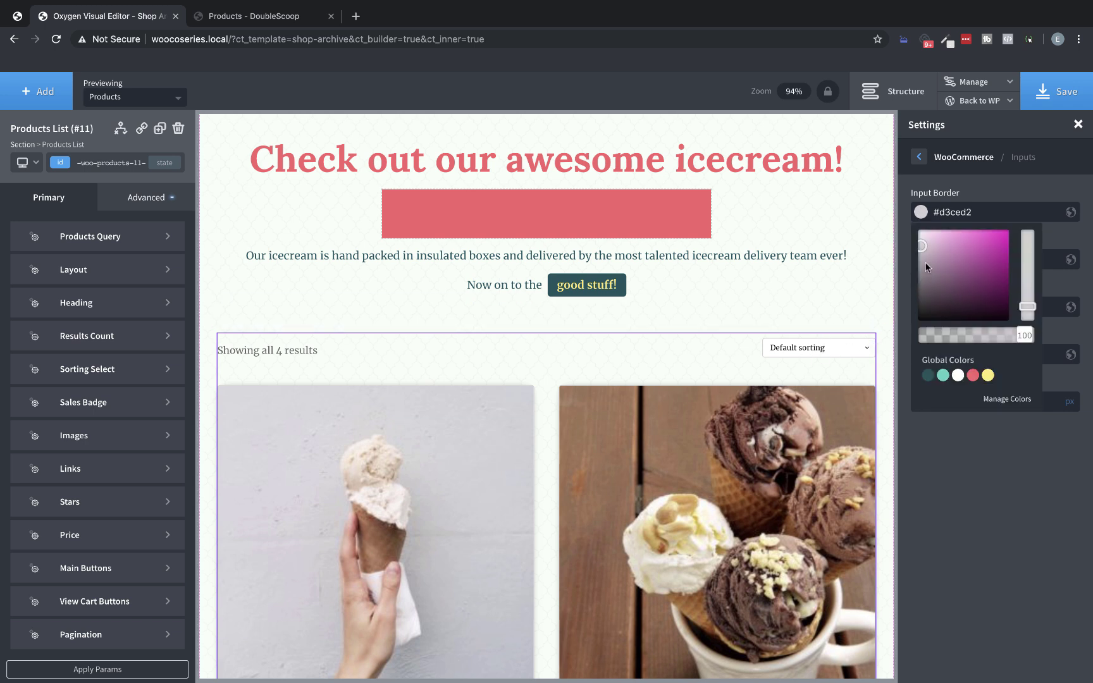
pyautogui.moveTo(927, 263); pyautogui.dragTo(913, 239)
pyautogui.click(960, 523)
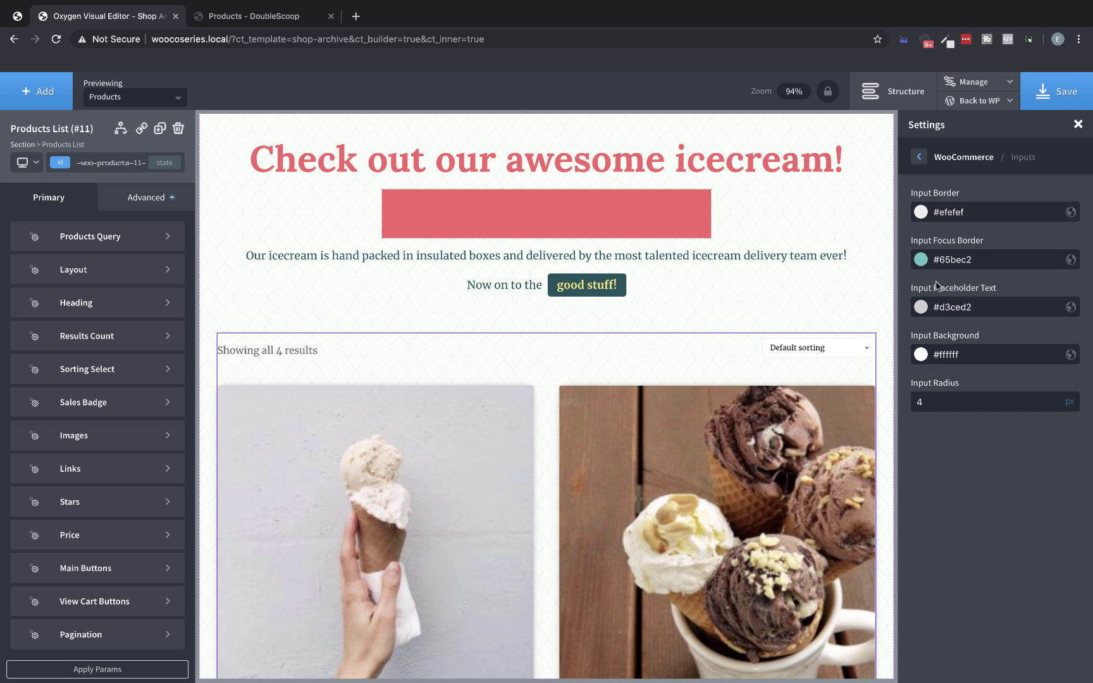
# - Preview the product sorting dropdown and change the input radius to 5 px
pyautogui.click(856, 349)
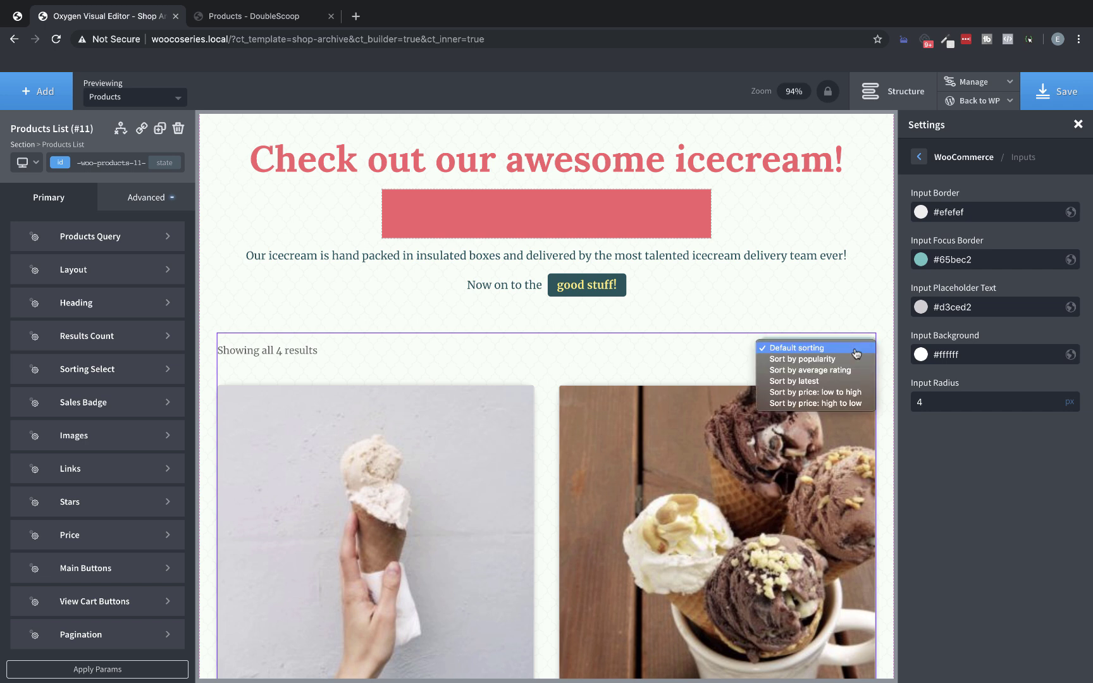
pyautogui.click(864, 300)
pyautogui.click(884, 317)
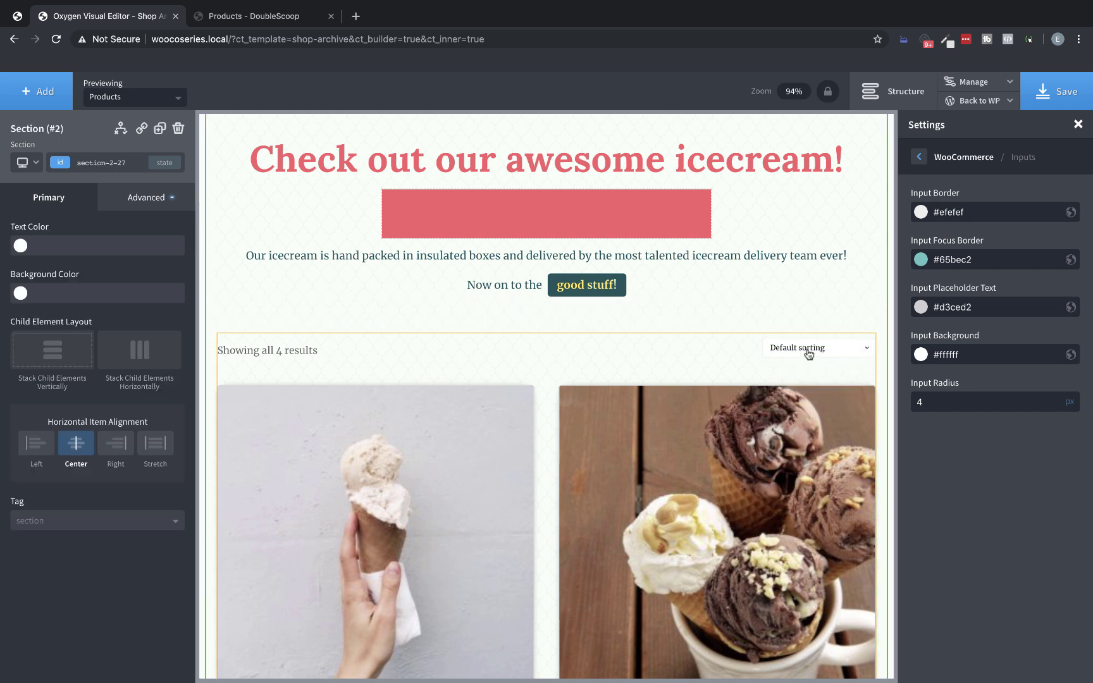
pyautogui.doubleClick(939, 401)
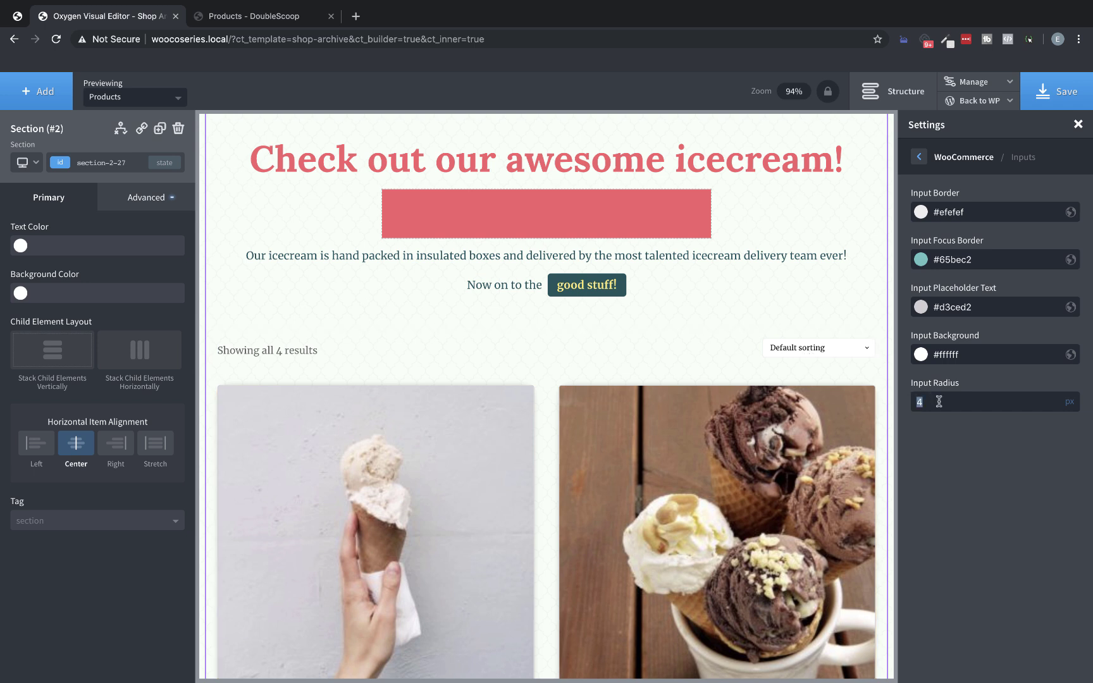
pyautogui.write('5')
# - Close the global Settings panel and save the shop template
pyautogui.click(920, 160)
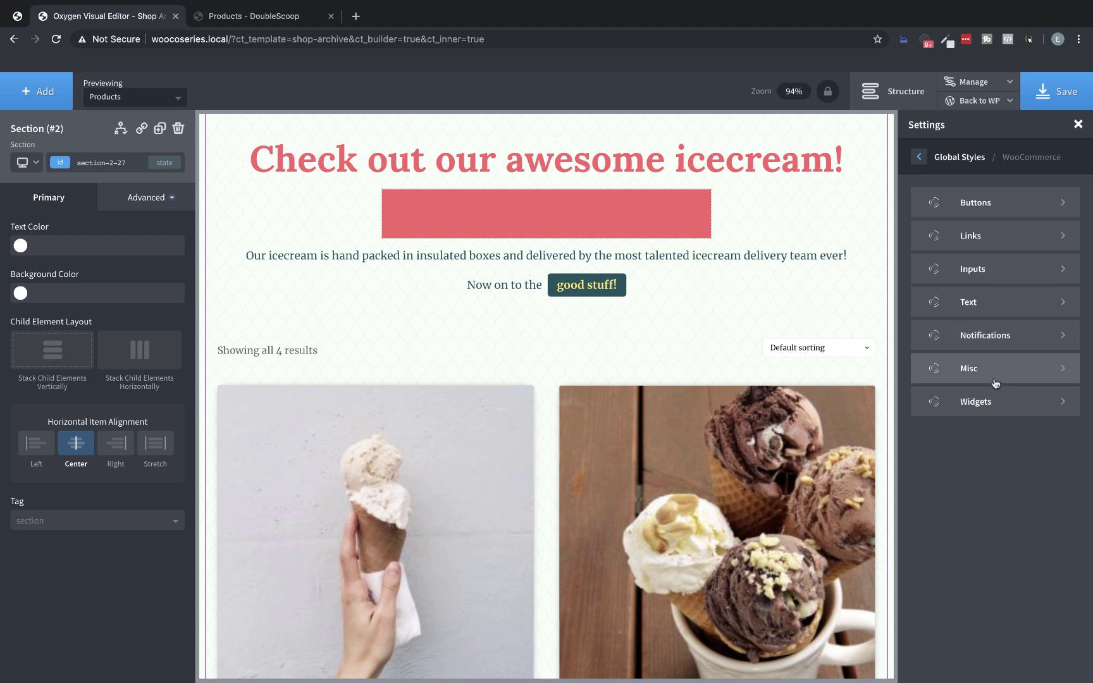
pyautogui.click(1079, 125)
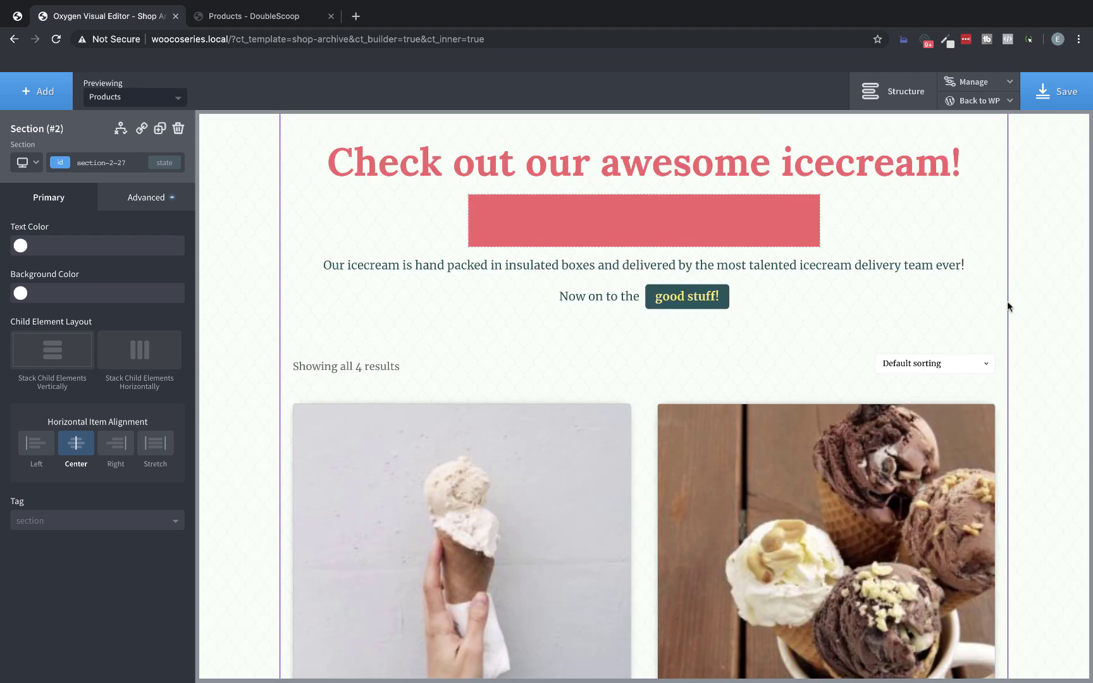
pyautogui.click(1047, 90)
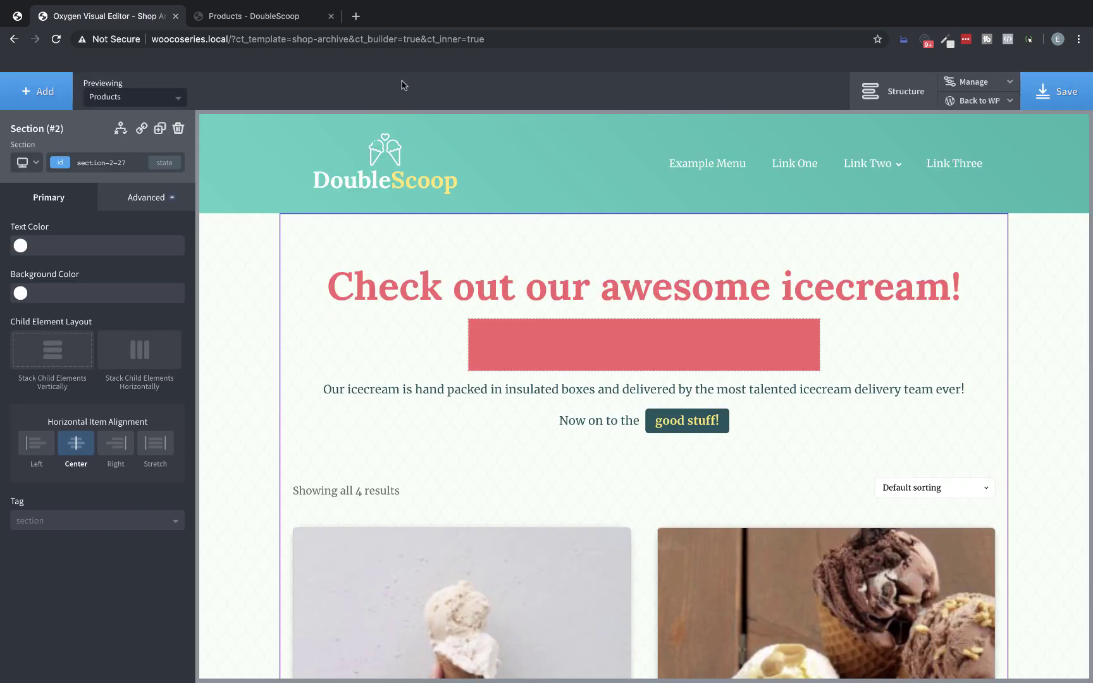
# - Reload the live Products - DoubleScoop shop page to check the changes
pyautogui.click(288, 16)
pyautogui.click(58, 40)
pyautogui.click(57, 41)
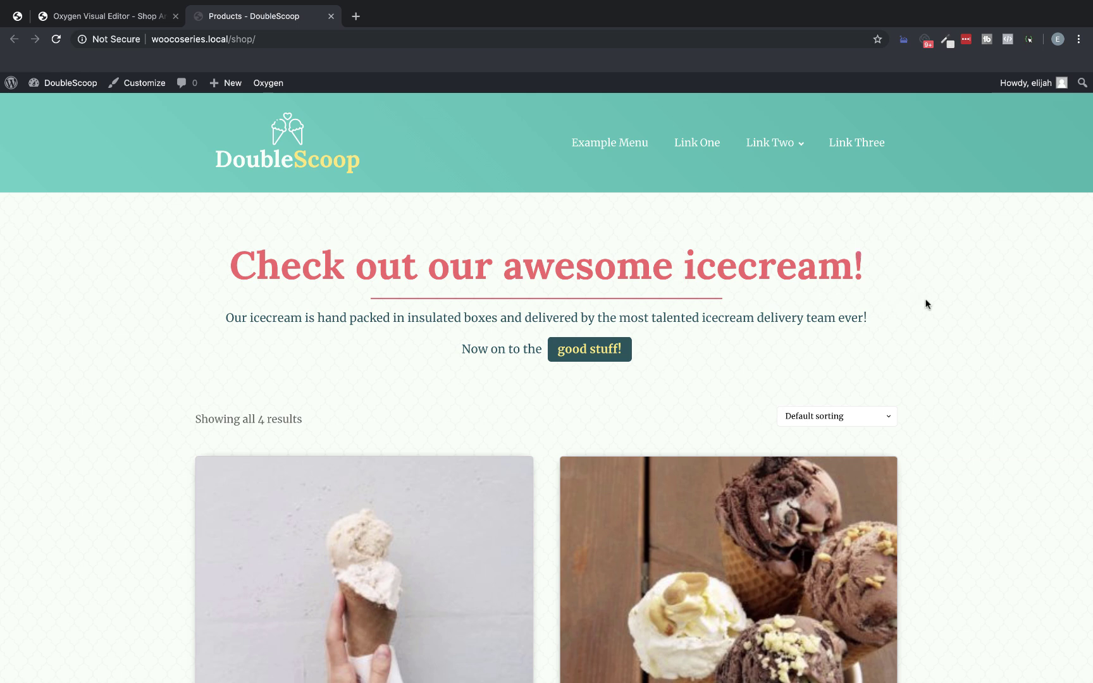
pyautogui.scroll(-10, 925, 304)
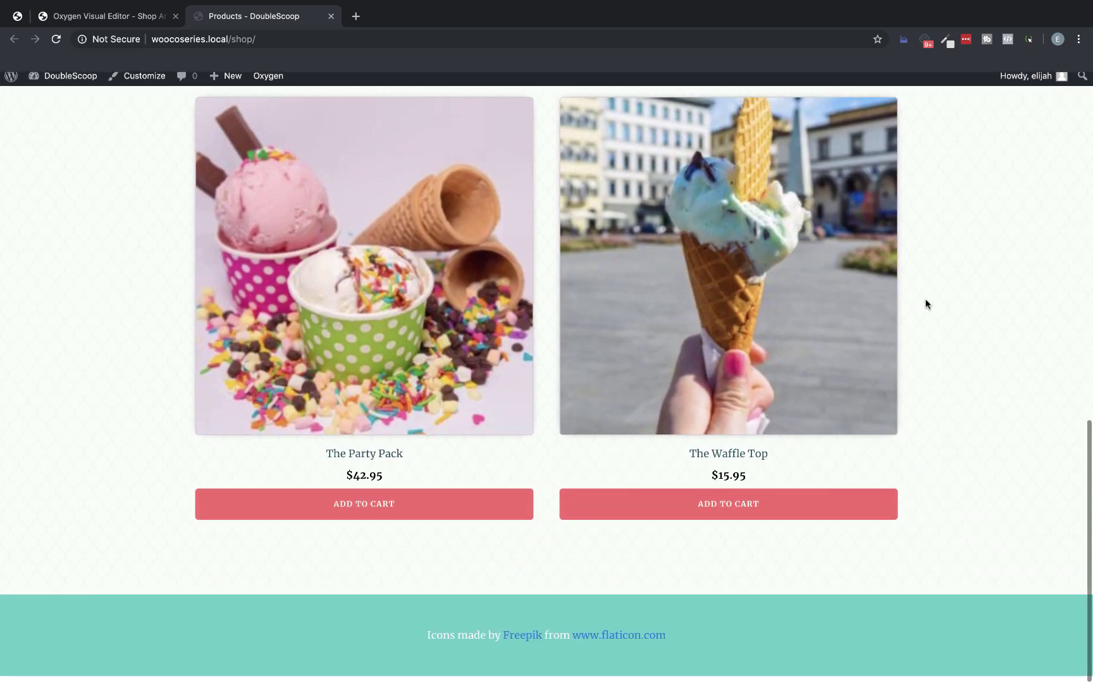
pyautogui.scroll(8, 926, 305)
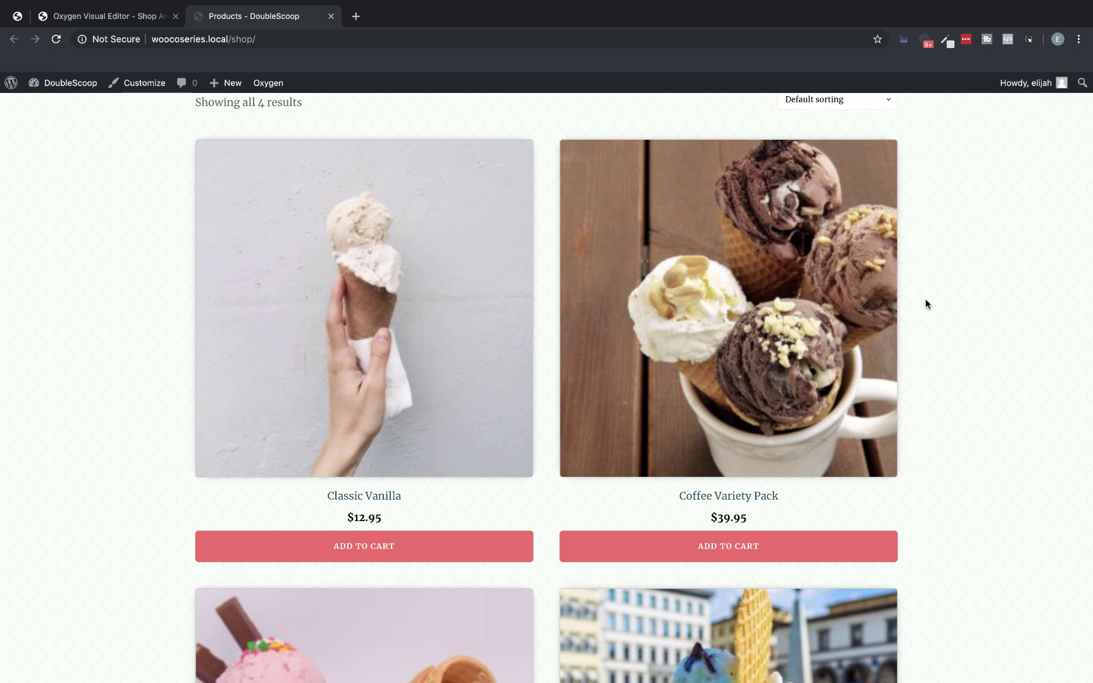